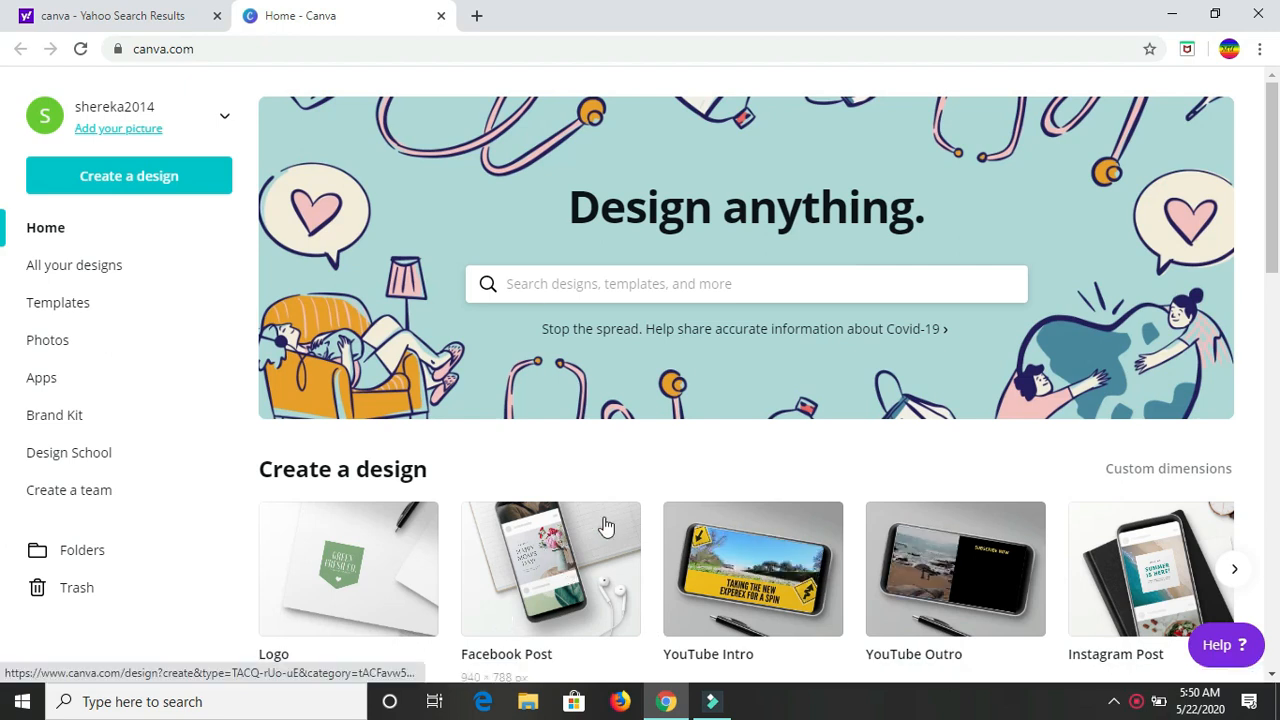
Search the designs for "facebook post" and open the suggested Food Facebook Post category.
{"action": "left_click", "coordinate": [561, 283]}
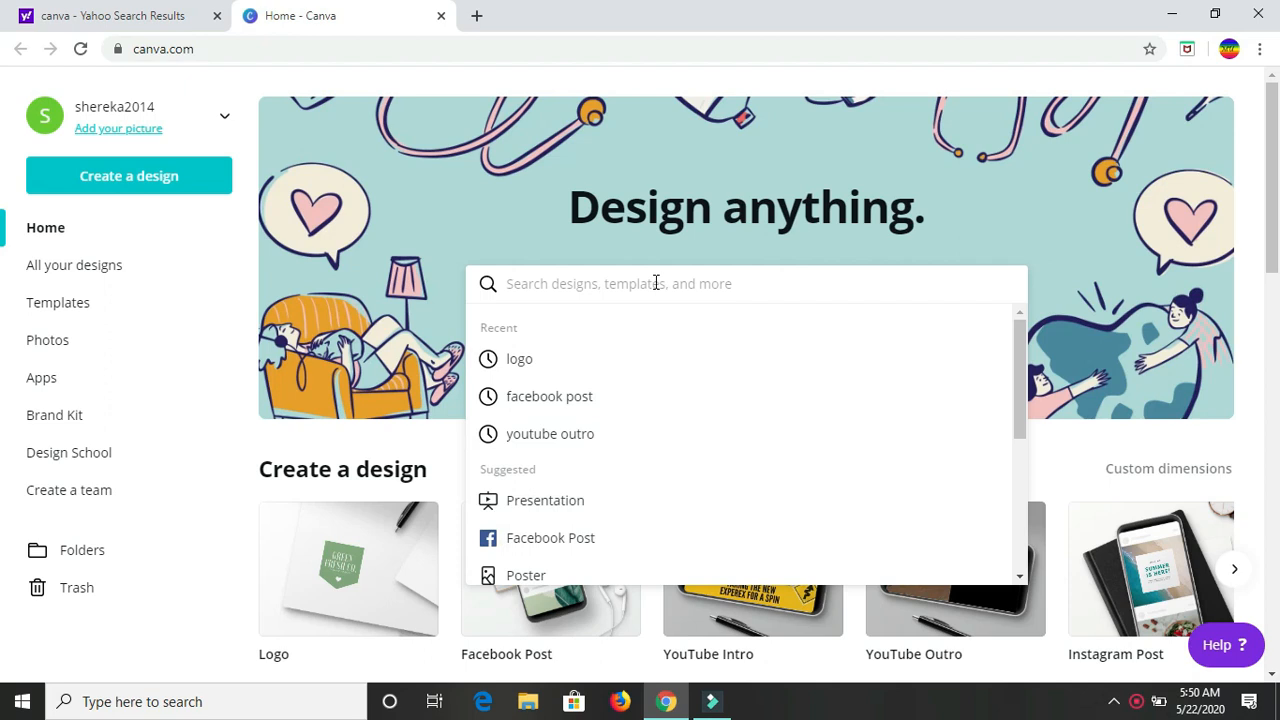
{"action": "type", "text": "face"}
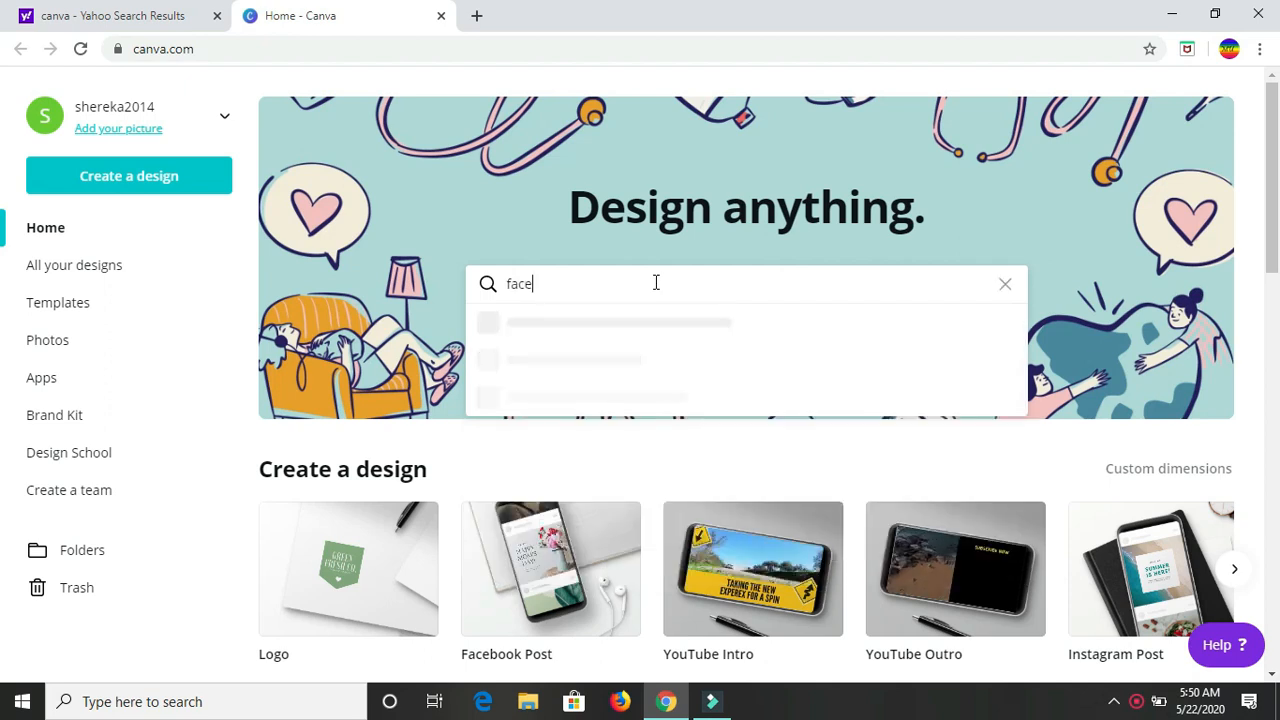
{"action": "type", "text": "boo"}
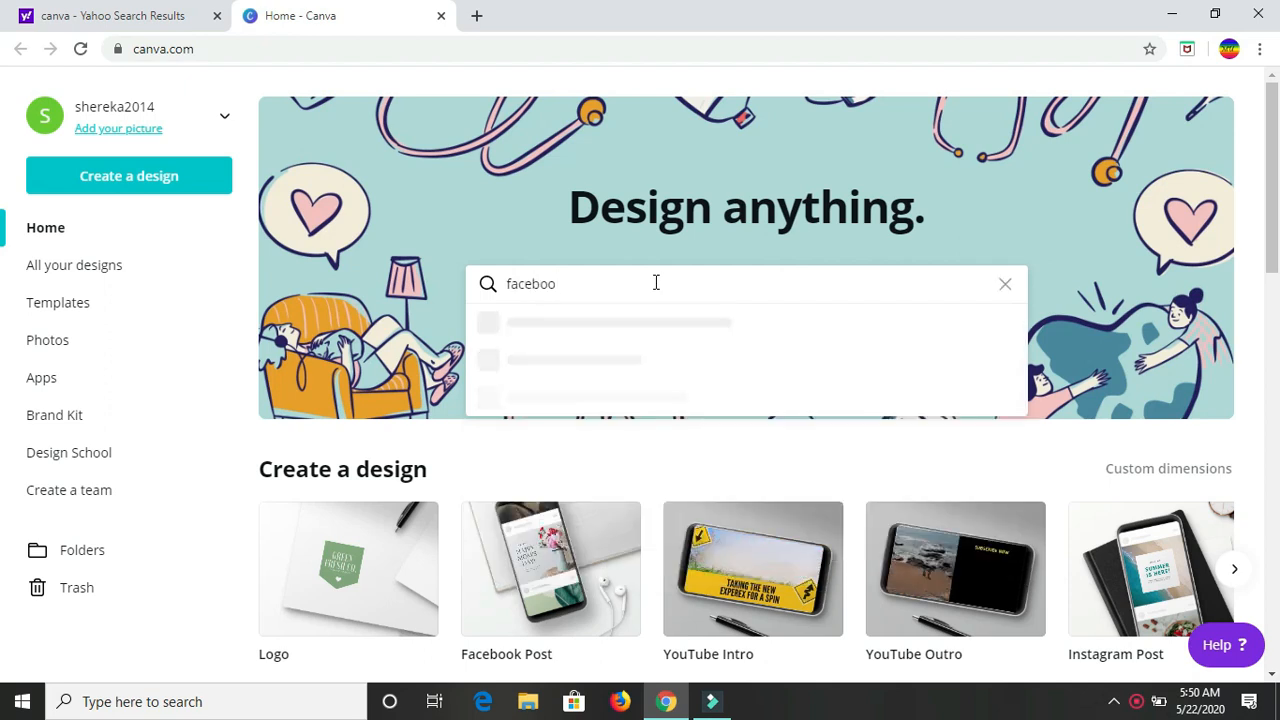
{"action": "type", "text": "k pos"}
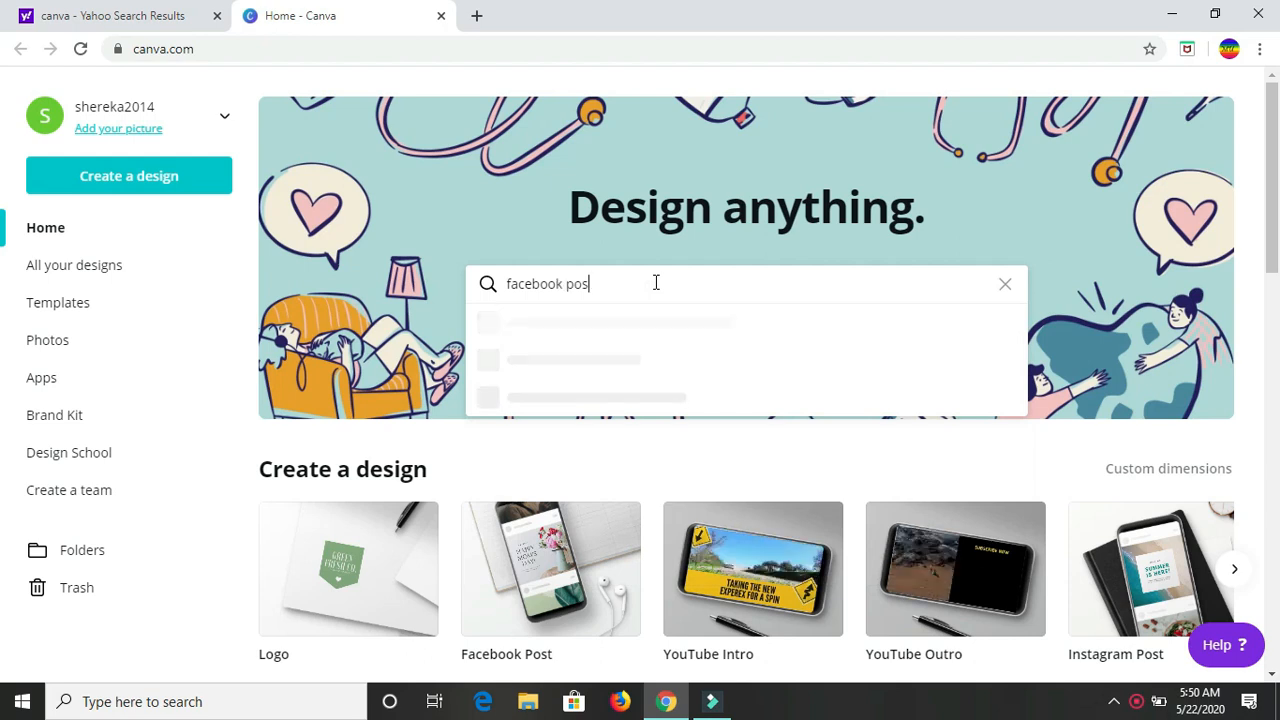
{"action": "type", "text": "t"}
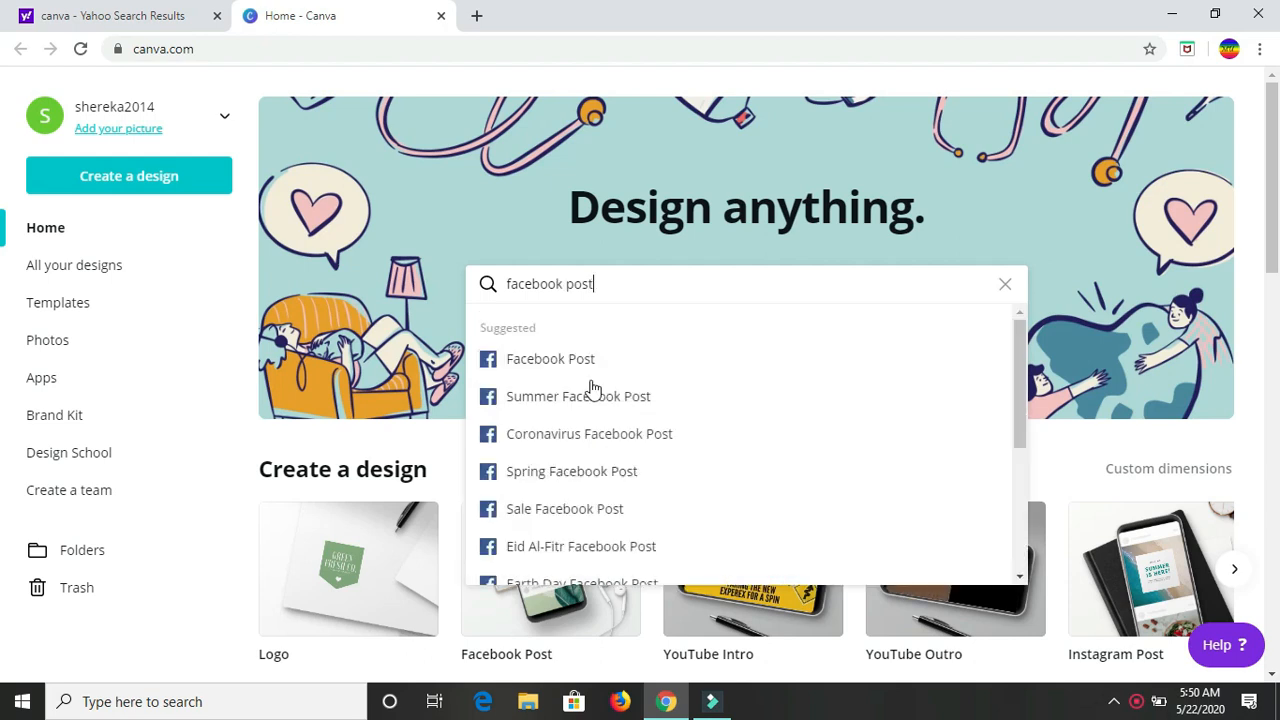
{"action": "left_click", "coordinate": [594, 362]}
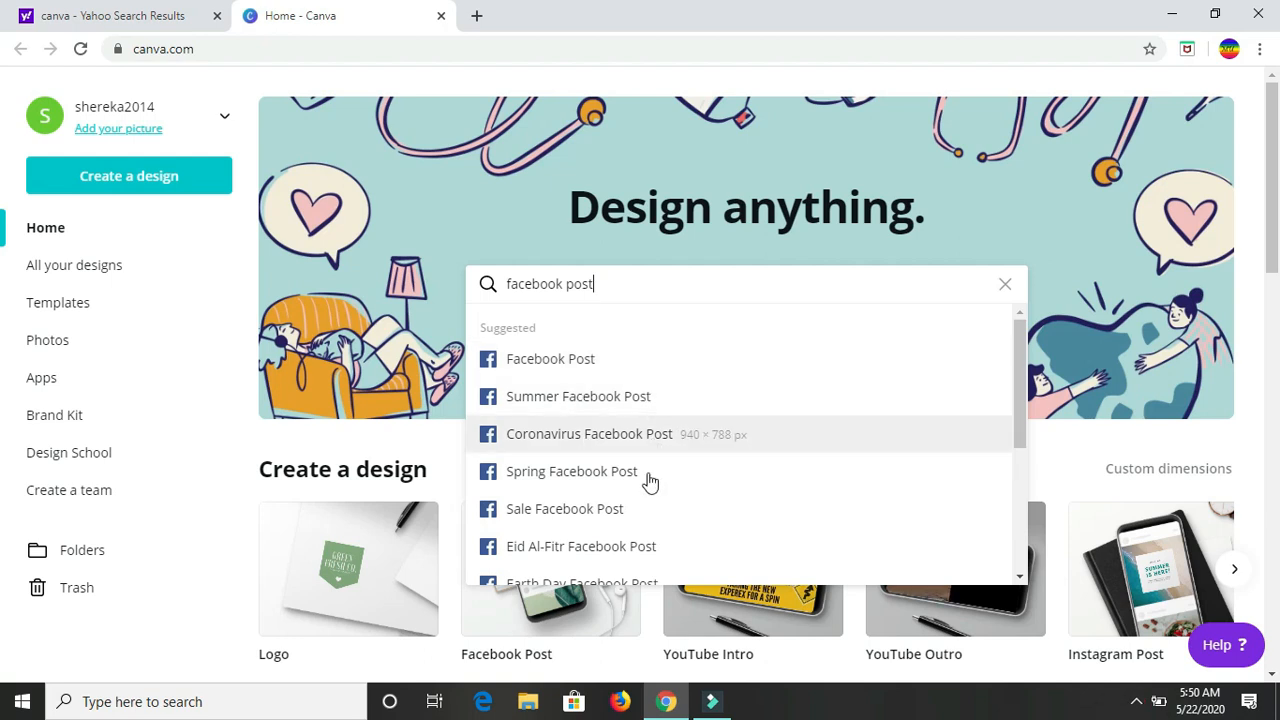
{"action": "left_click", "coordinate": [1022, 397]}
{"action": "scroll", "coordinate": [1025, 470], "scroll_direction": "down", "scroll_amount": 3}
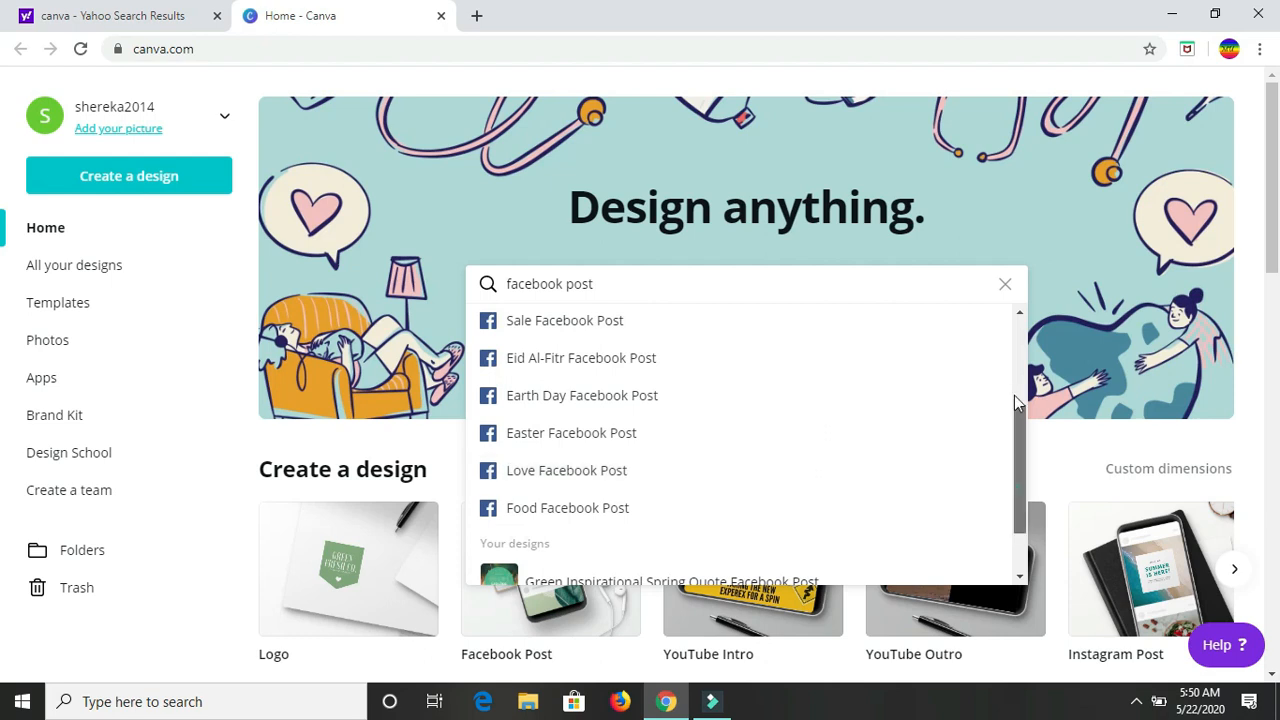
{"action": "scroll", "coordinate": [1014, 396], "scroll_direction": "up", "scroll_amount": 3}
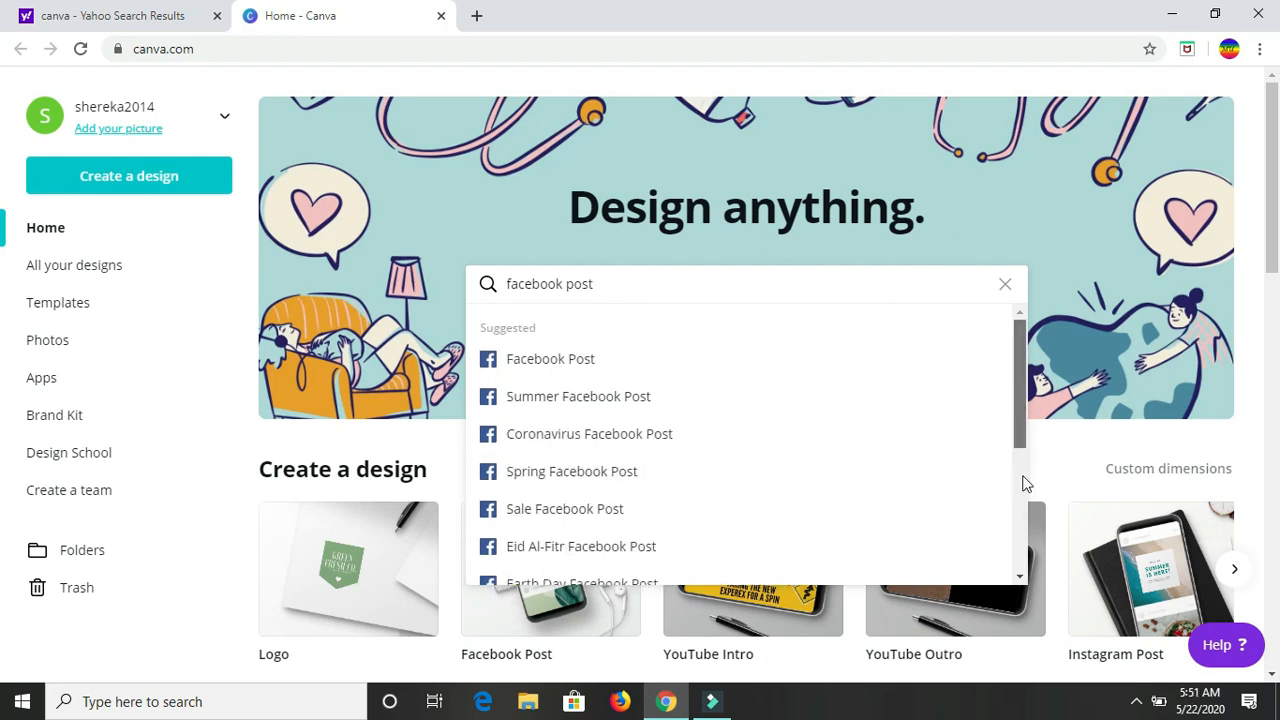
{"action": "scroll", "coordinate": [733, 544], "scroll_direction": "down", "scroll_amount": 3}
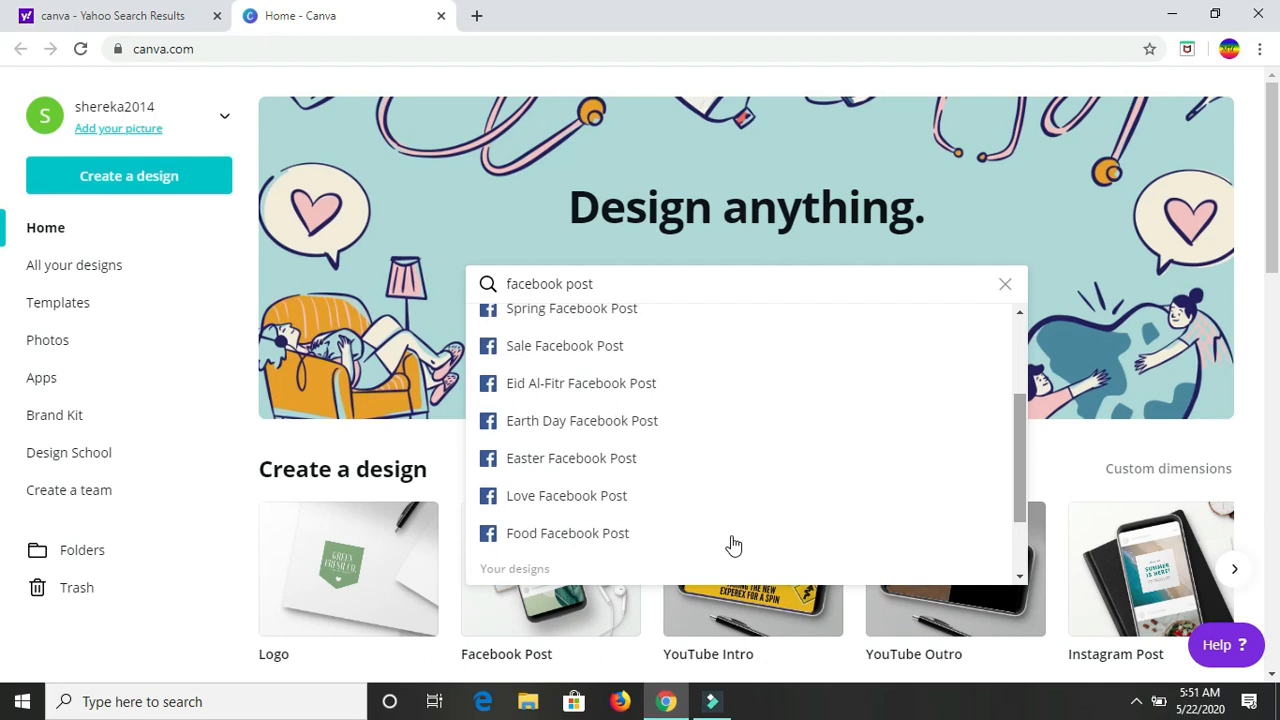
{"action": "left_click", "coordinate": [588, 537]}
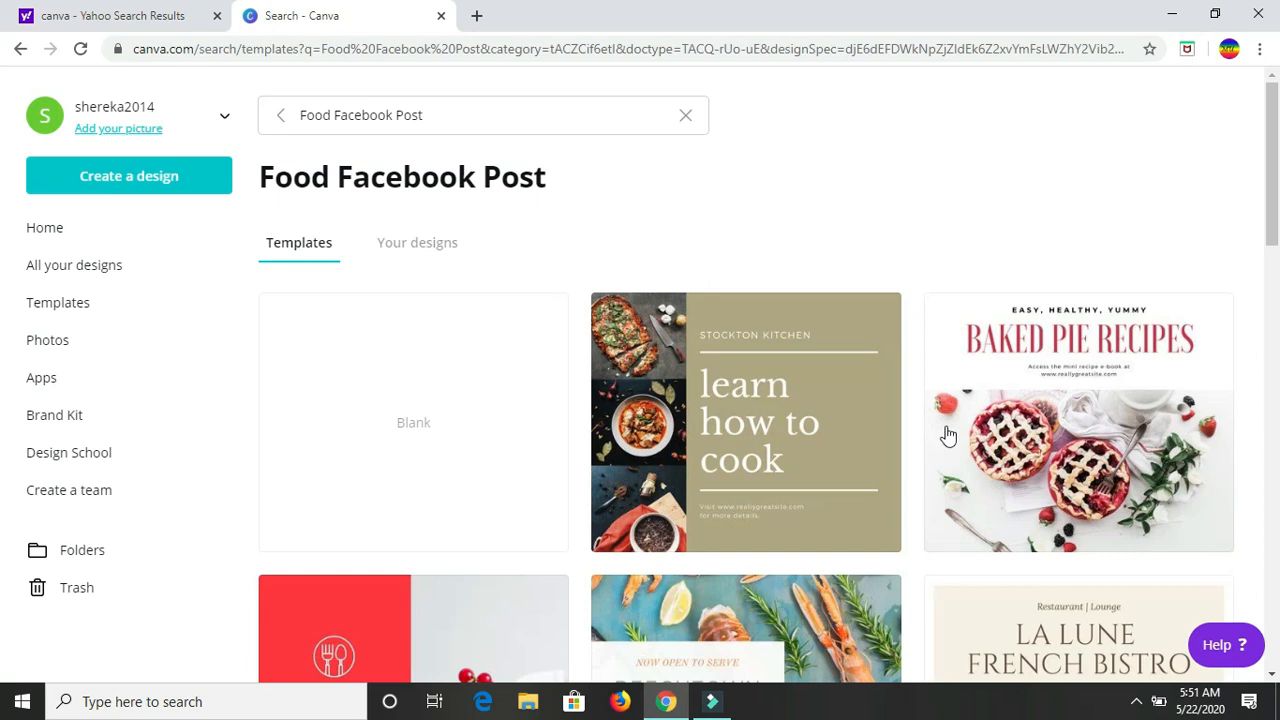
Look through the Food Facebook Post templates, create a blank design instead, and close the Yahoo search results page.
{"action": "mouse_move", "coordinate": [948, 435]}
{"action": "scroll", "coordinate": [948, 435], "scroll_direction": "down", "scroll_amount": 1}
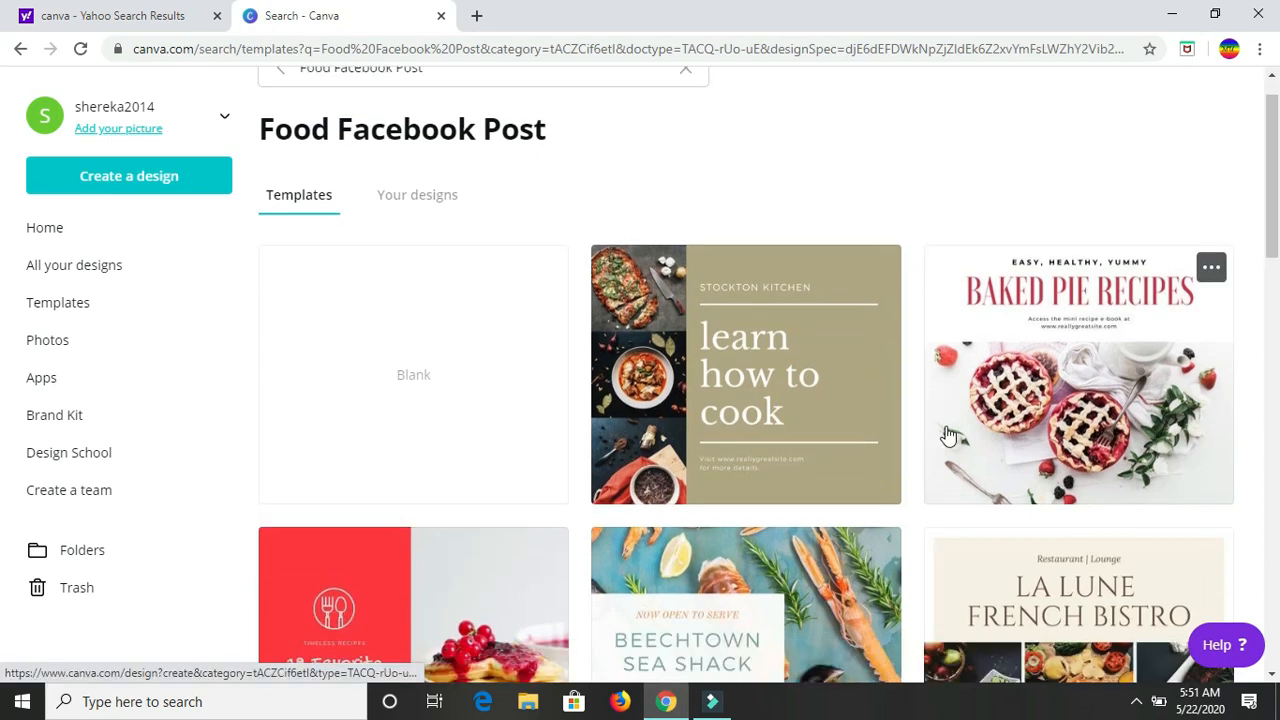
{"action": "scroll", "coordinate": [948, 435], "scroll_direction": "down", "scroll_amount": 4}
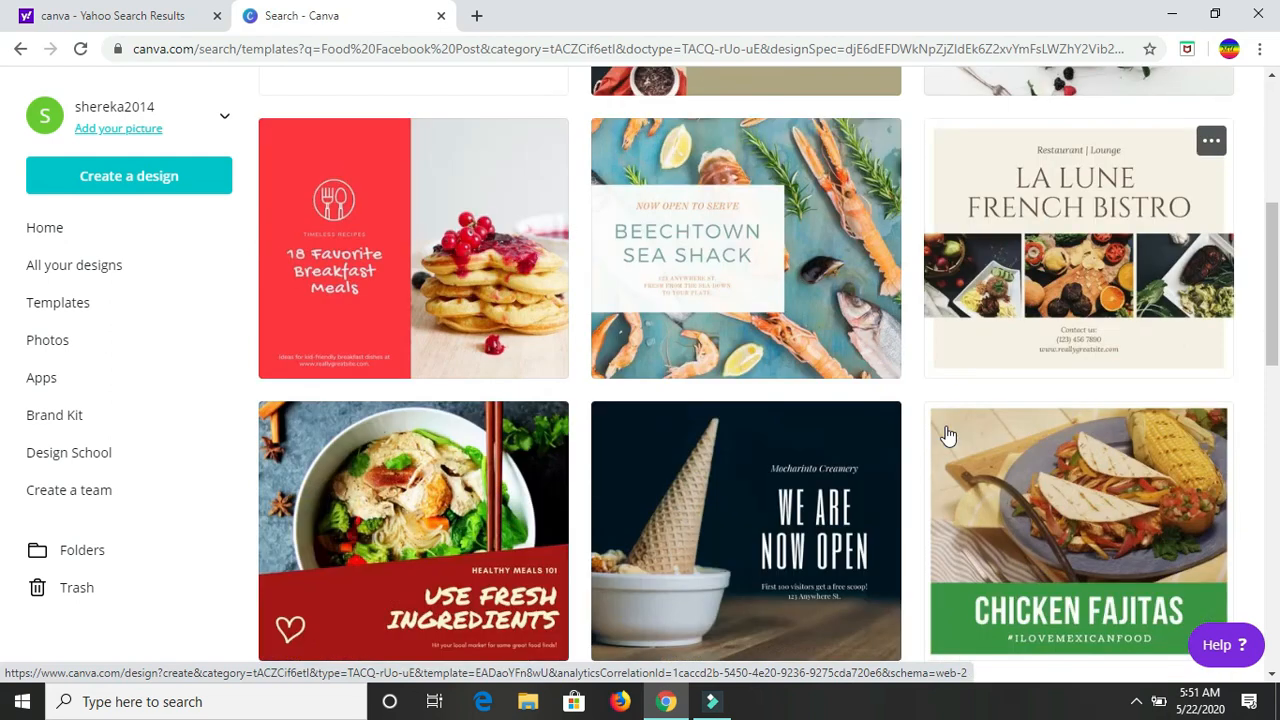
{"action": "scroll", "coordinate": [948, 435], "scroll_direction": "down", "scroll_amount": 5}
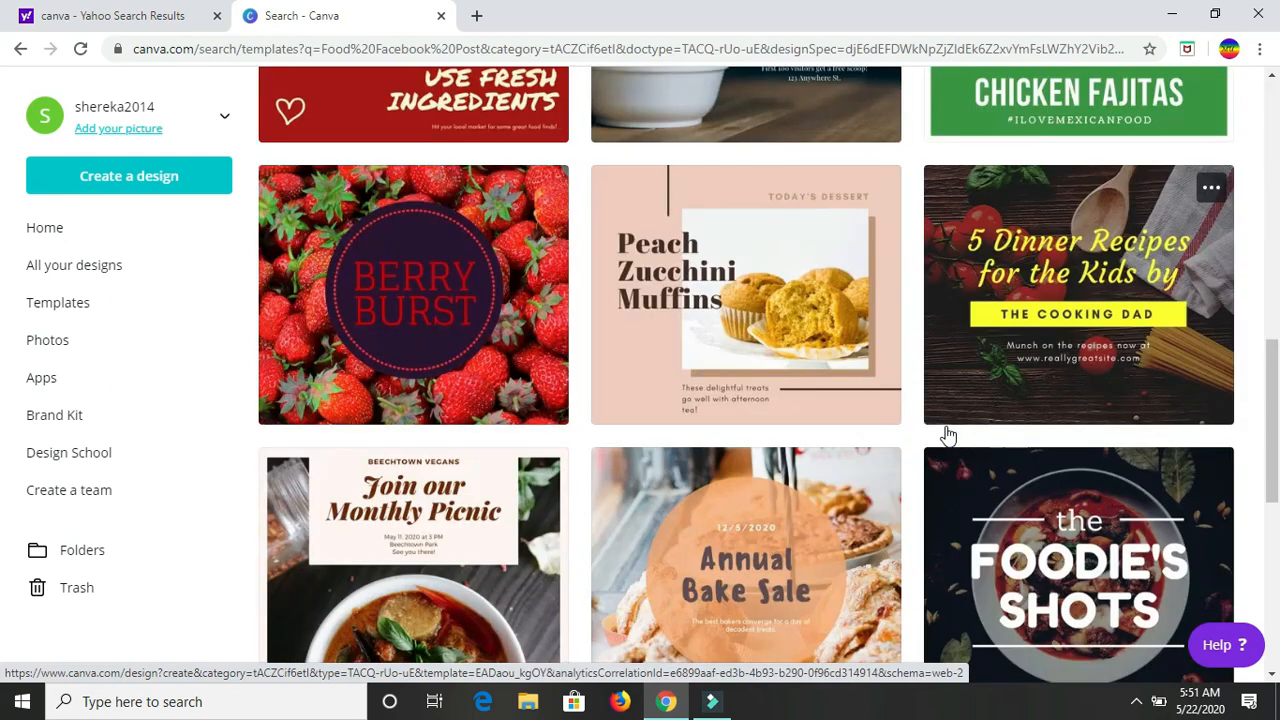
{"action": "scroll", "coordinate": [948, 435], "scroll_direction": "down", "scroll_amount": 2}
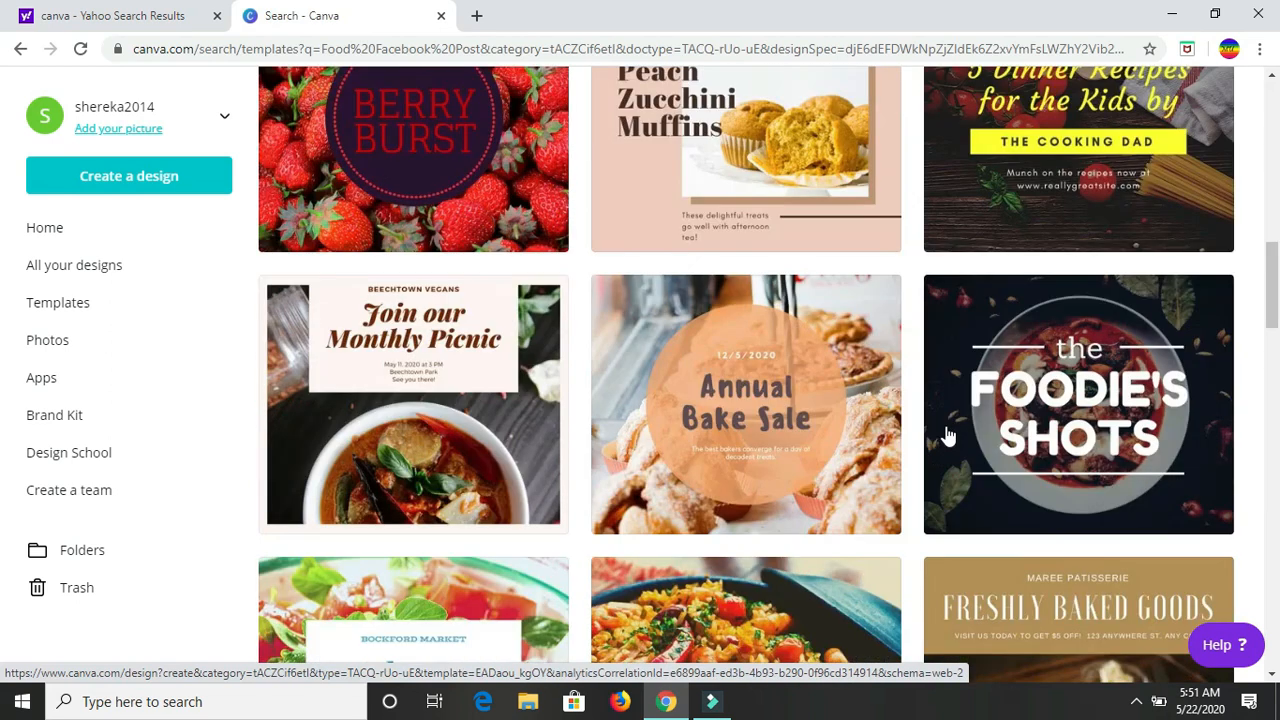
{"action": "scroll", "coordinate": [948, 435], "scroll_direction": "down", "scroll_amount": 3}
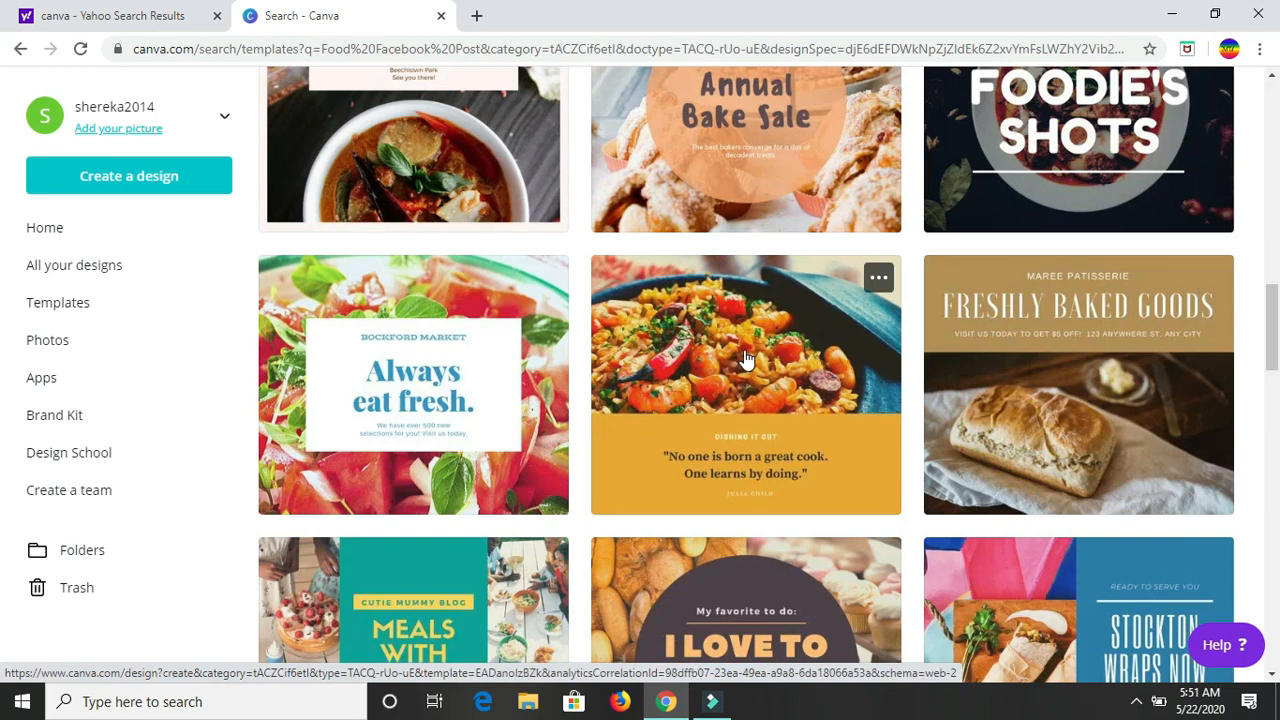
{"action": "scroll", "coordinate": [745, 358], "scroll_direction": "up", "scroll_amount": 10}
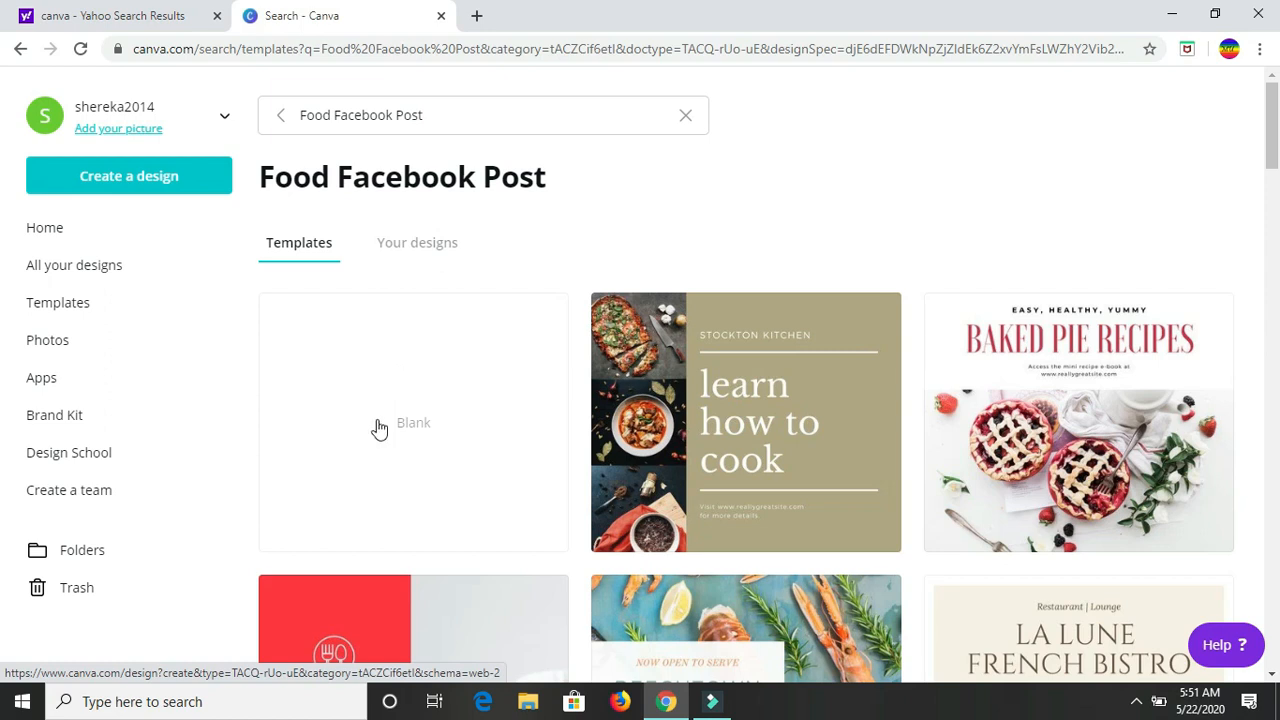
{"action": "left_click", "coordinate": [425, 440]}
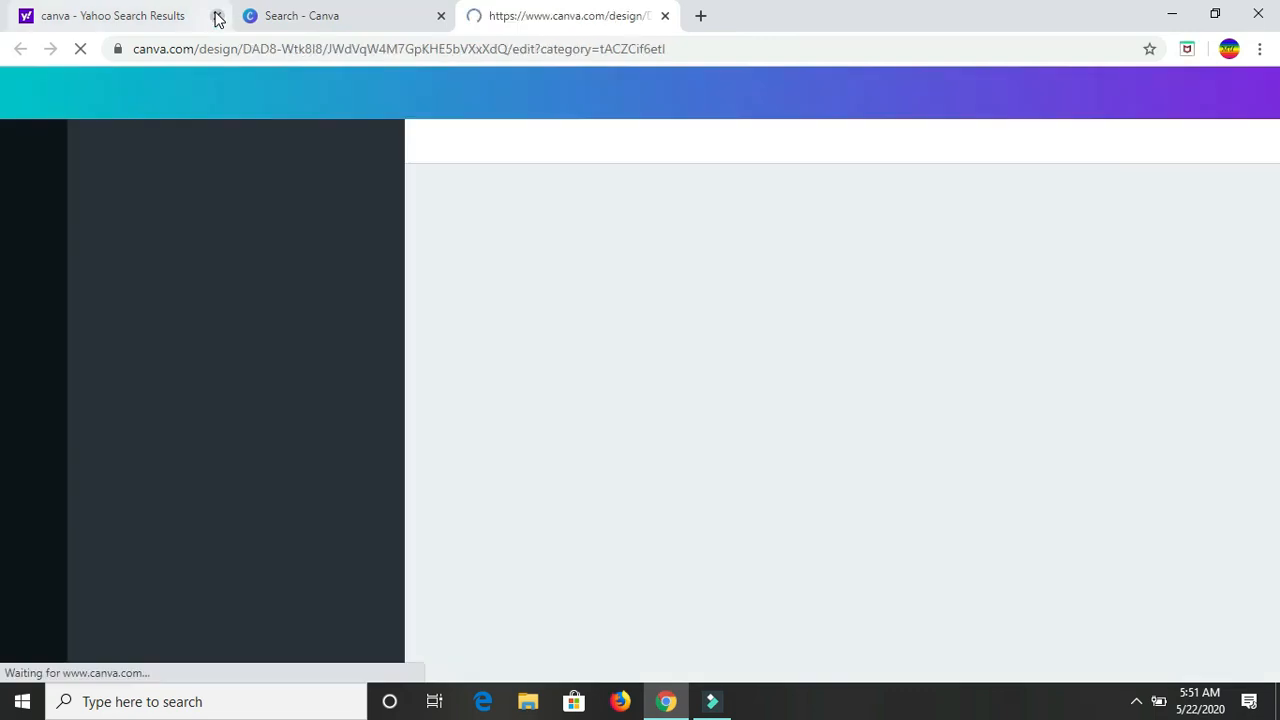
{"action": "left_click", "coordinate": [217, 16]}
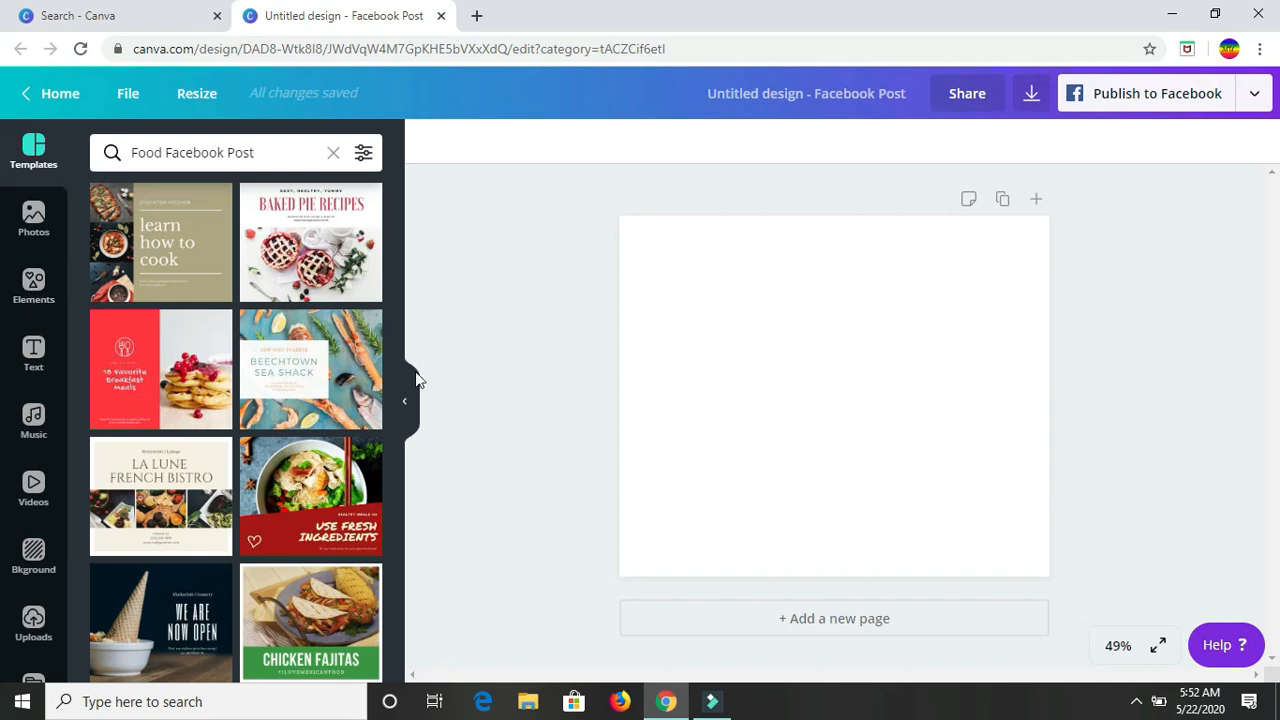
Add the grid with three stacked horizontal rows and shorten it from below to about 70% of the page height.
{"action": "left_click", "coordinate": [34, 288]}
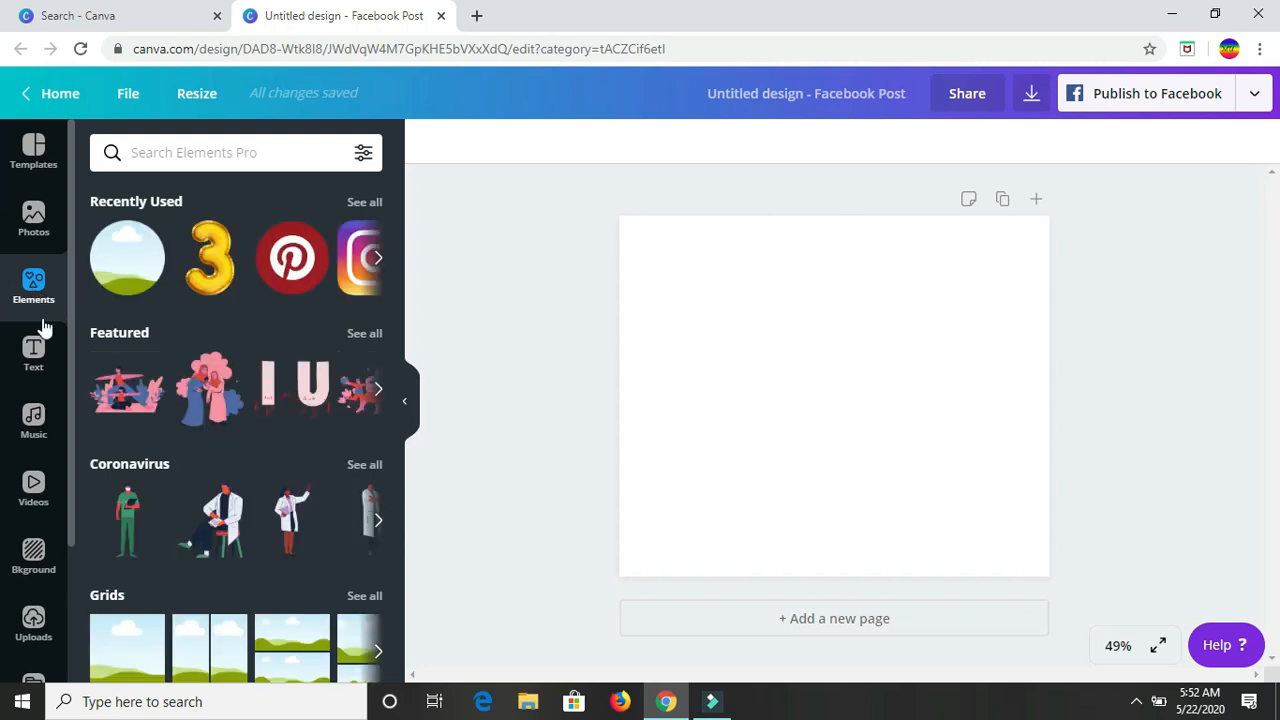
{"action": "scroll", "coordinate": [311, 457], "scroll_direction": "down", "scroll_amount": 1}
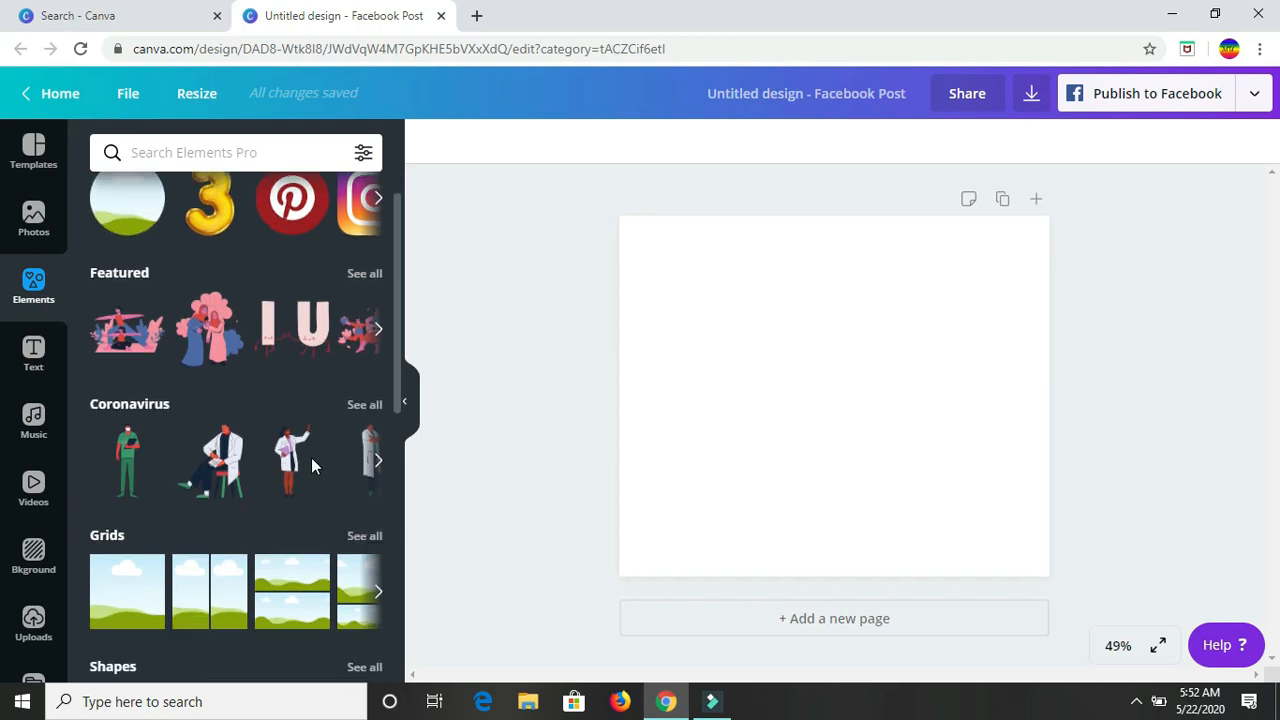
{"action": "scroll", "coordinate": [178, 377], "scroll_direction": "down", "scroll_amount": 2}
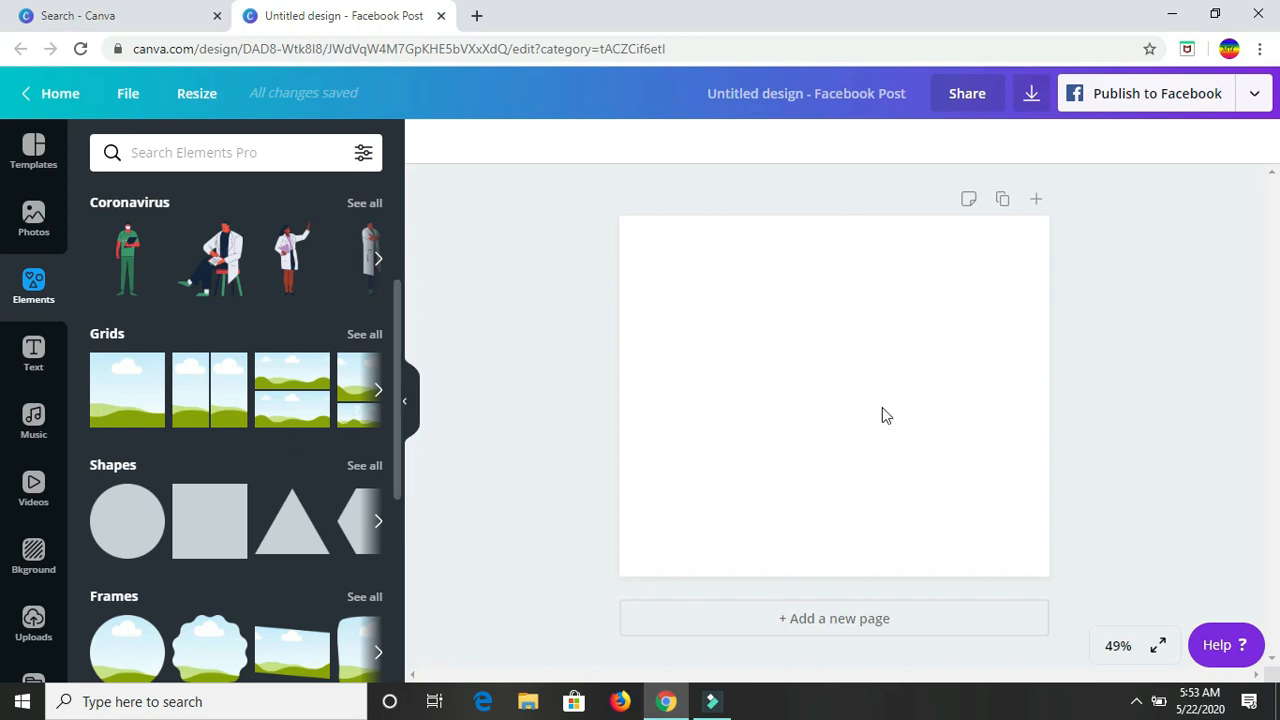
{"action": "left_click", "coordinate": [380, 398]}
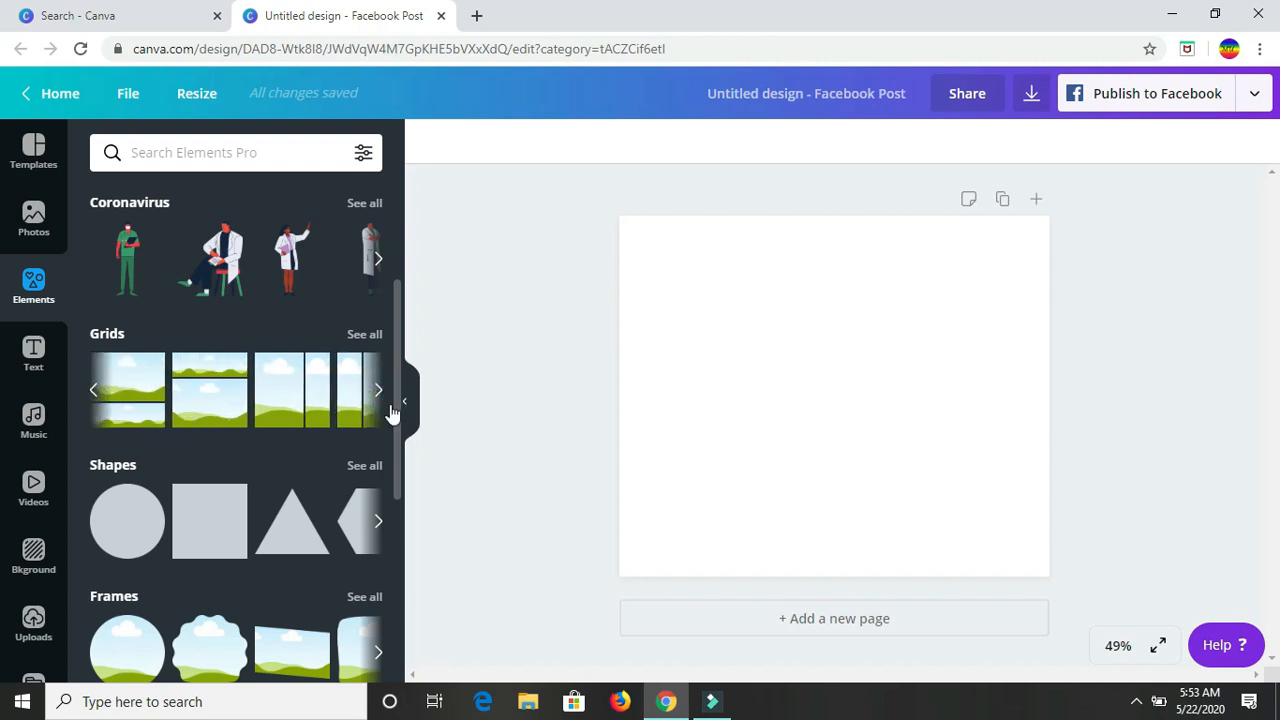
{"action": "left_click", "coordinate": [380, 391]}
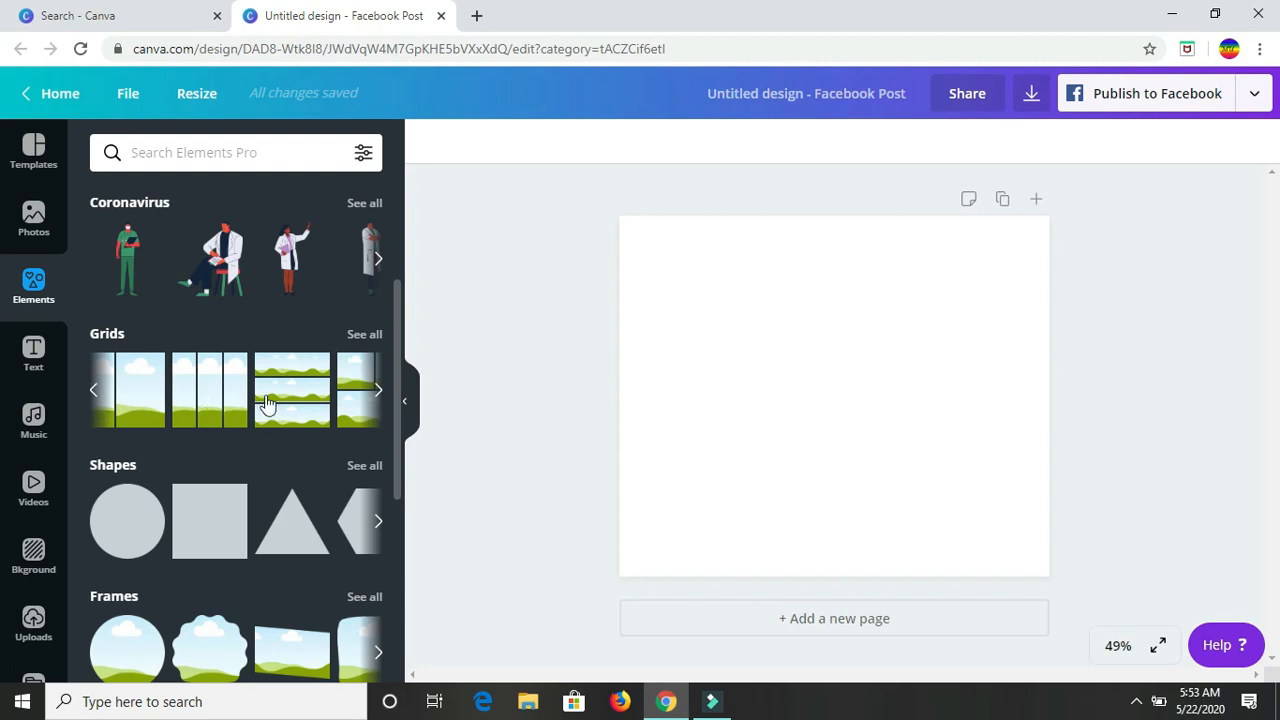
{"action": "left_click", "coordinate": [378, 391]}
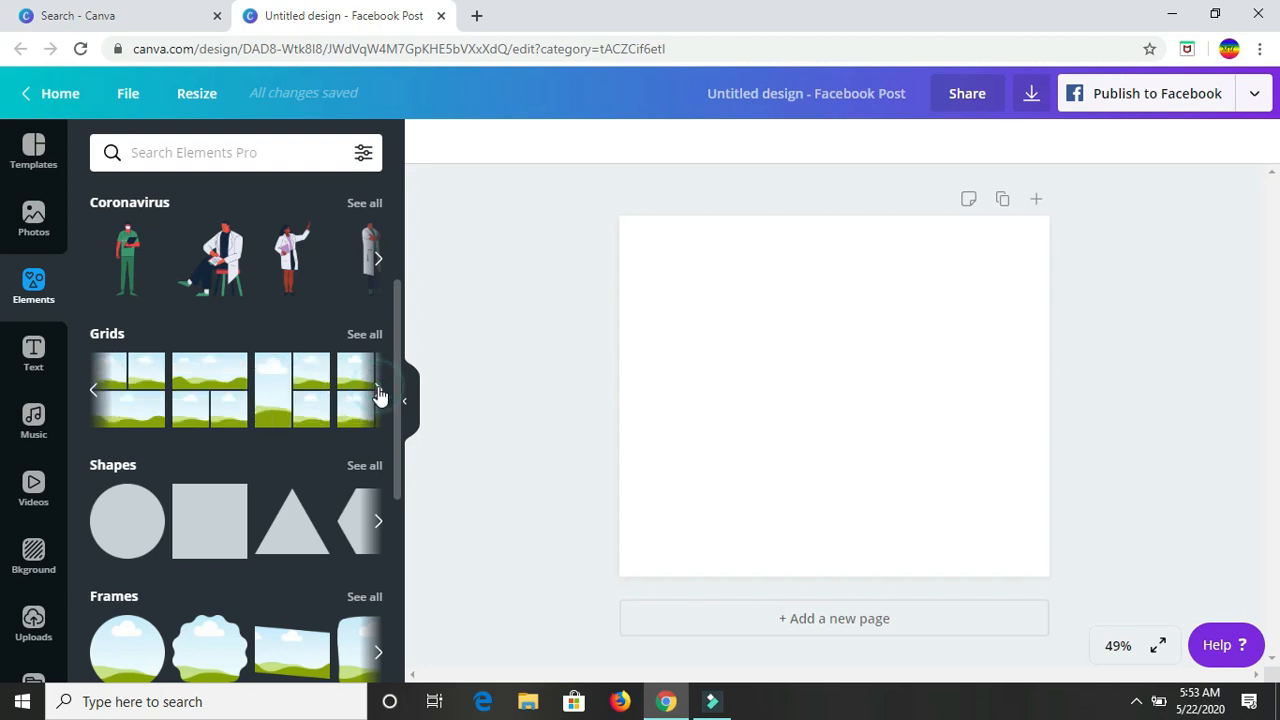
{"action": "left_click", "coordinate": [94, 392]}
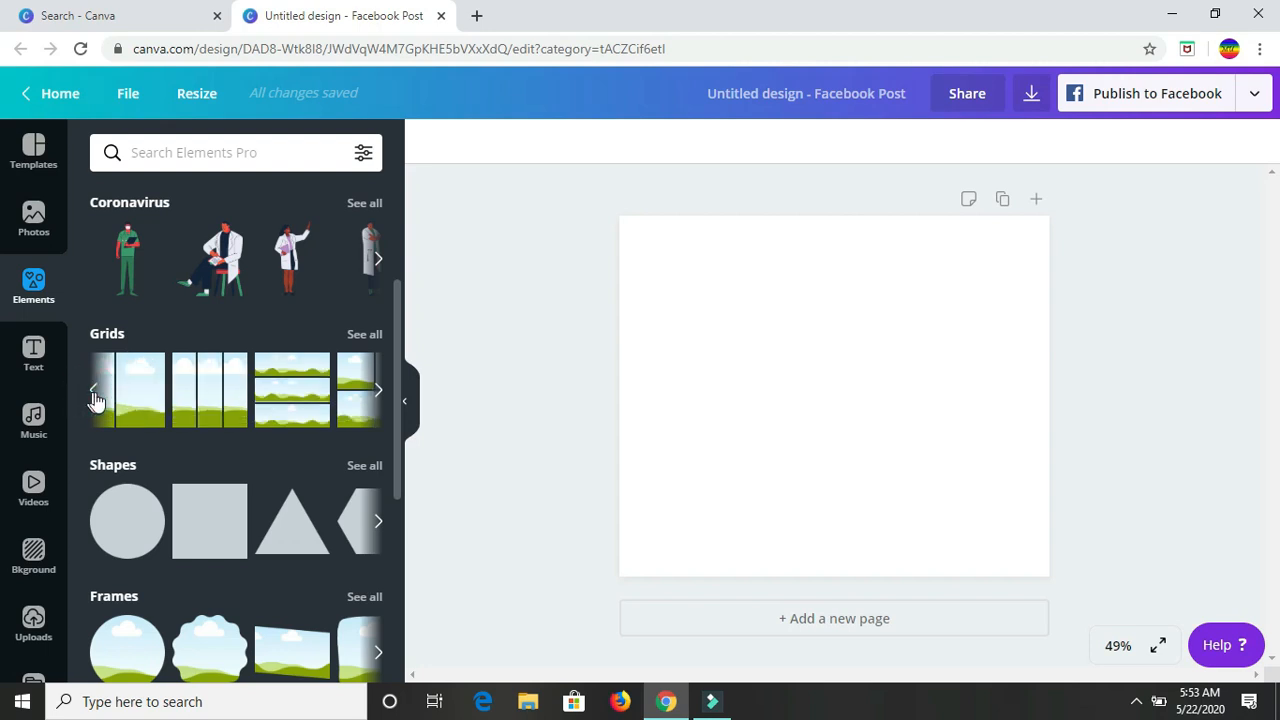
{"action": "left_click", "coordinate": [93, 392]}
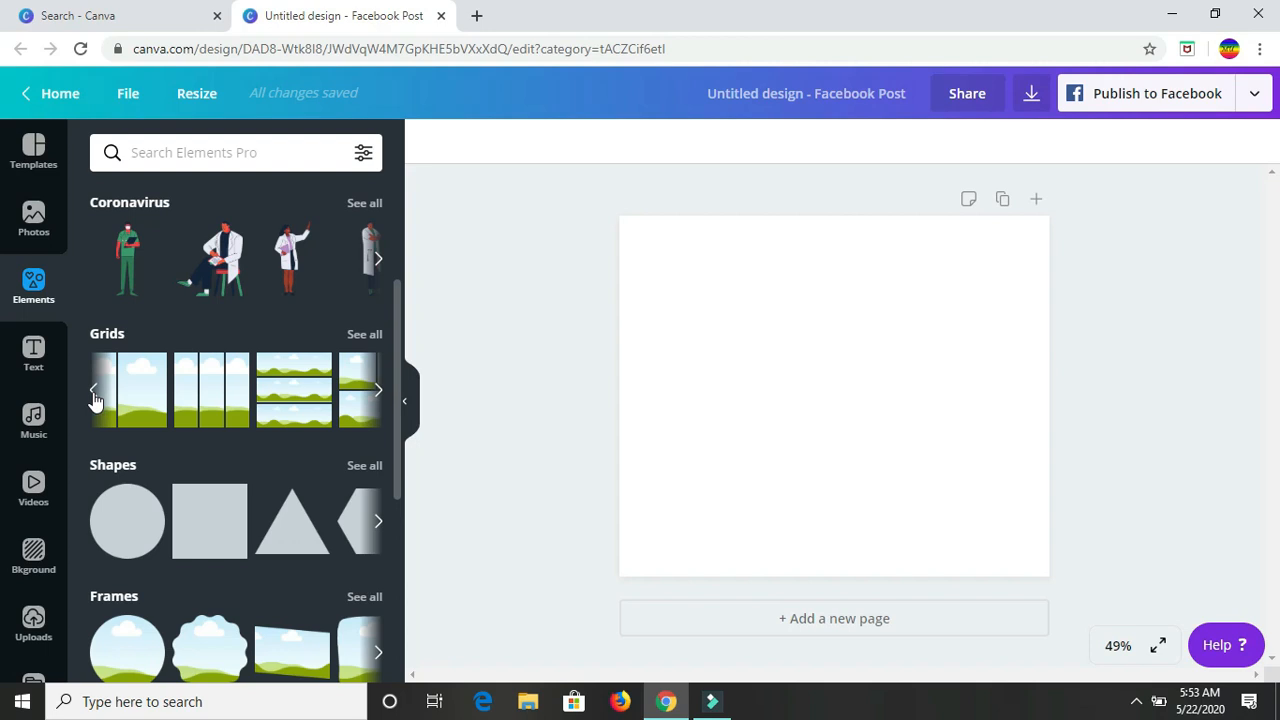
{"action": "left_click", "coordinate": [93, 395]}
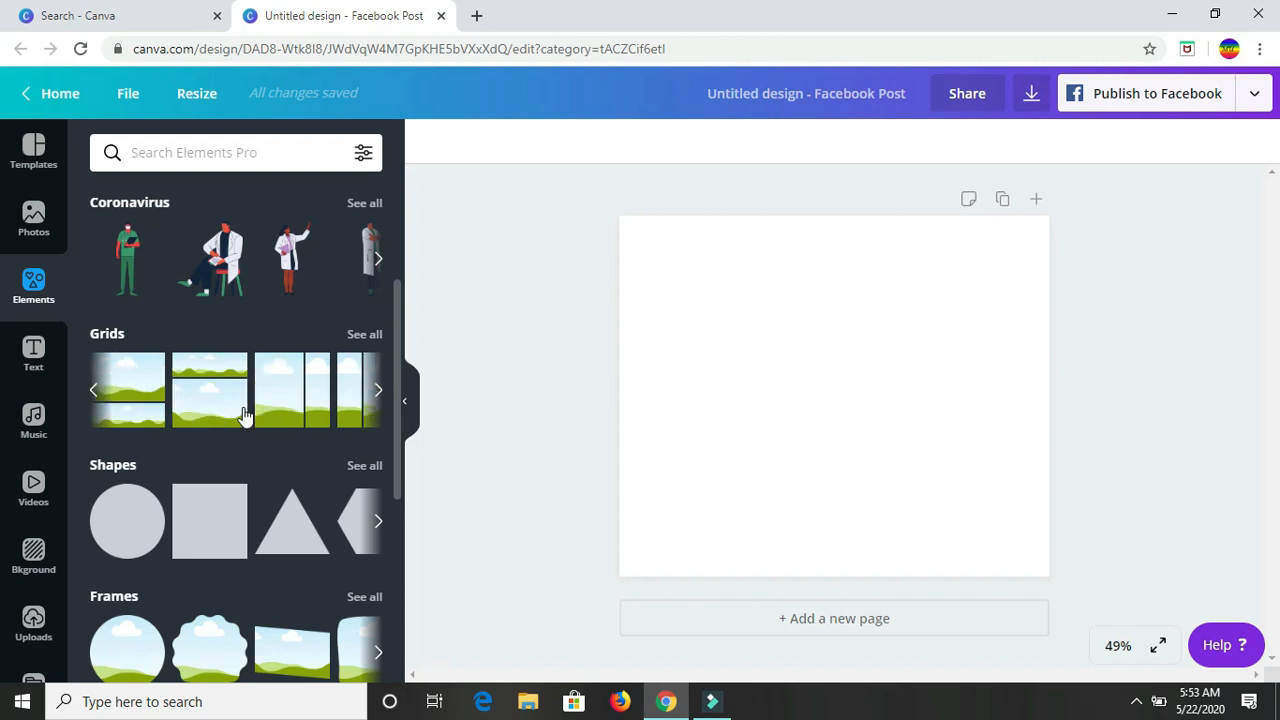
{"action": "left_click", "coordinate": [379, 393]}
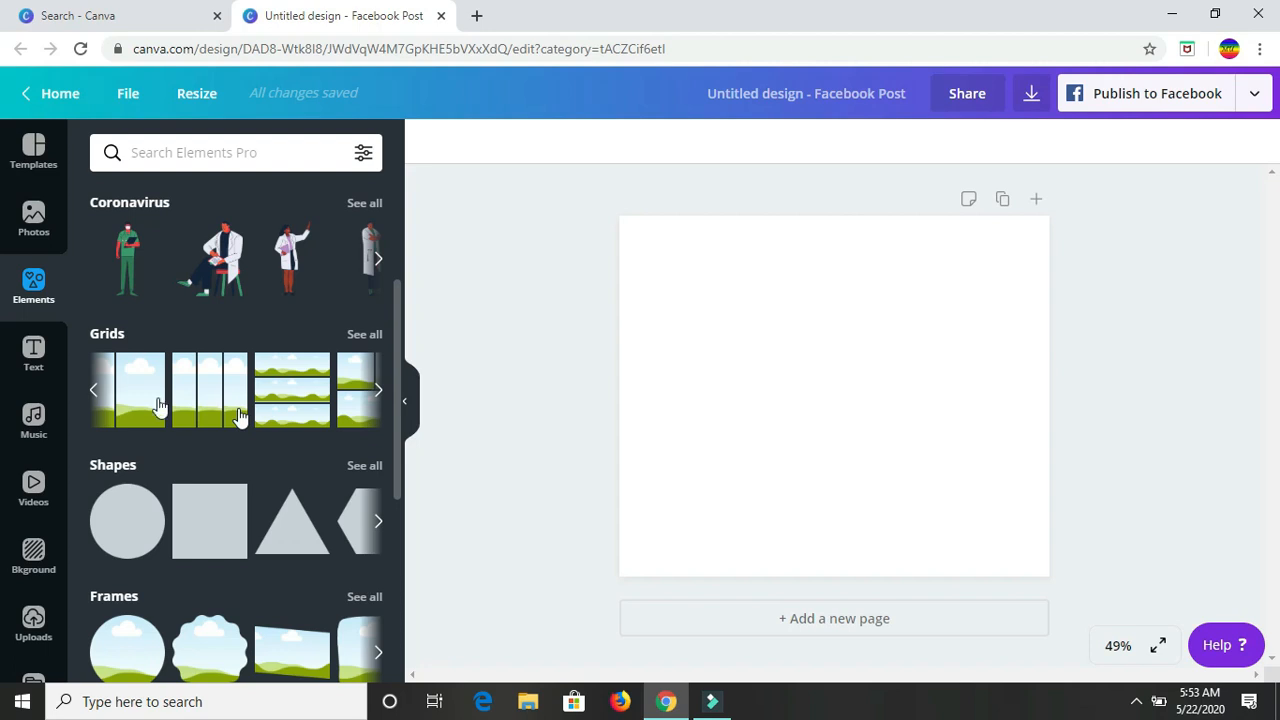
{"action": "left_click", "coordinate": [93, 398]}
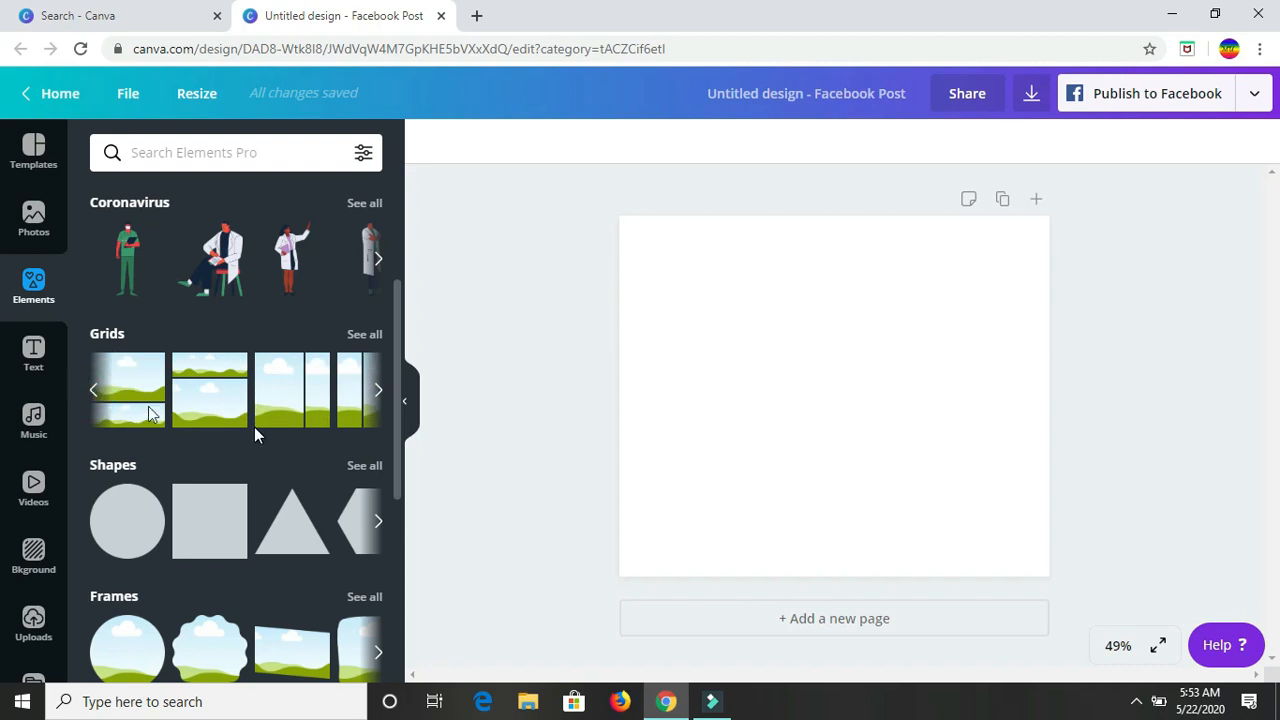
{"action": "left_click", "coordinate": [379, 392]}
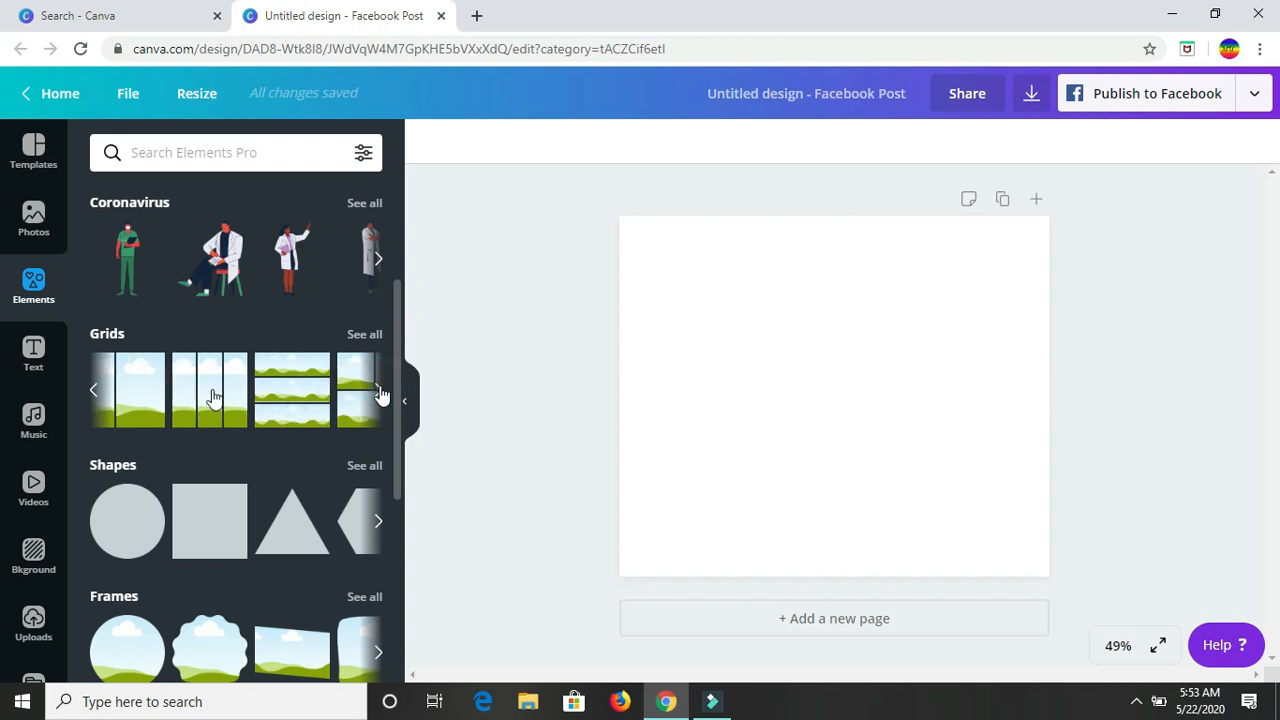
{"action": "left_click", "coordinate": [289, 395]}
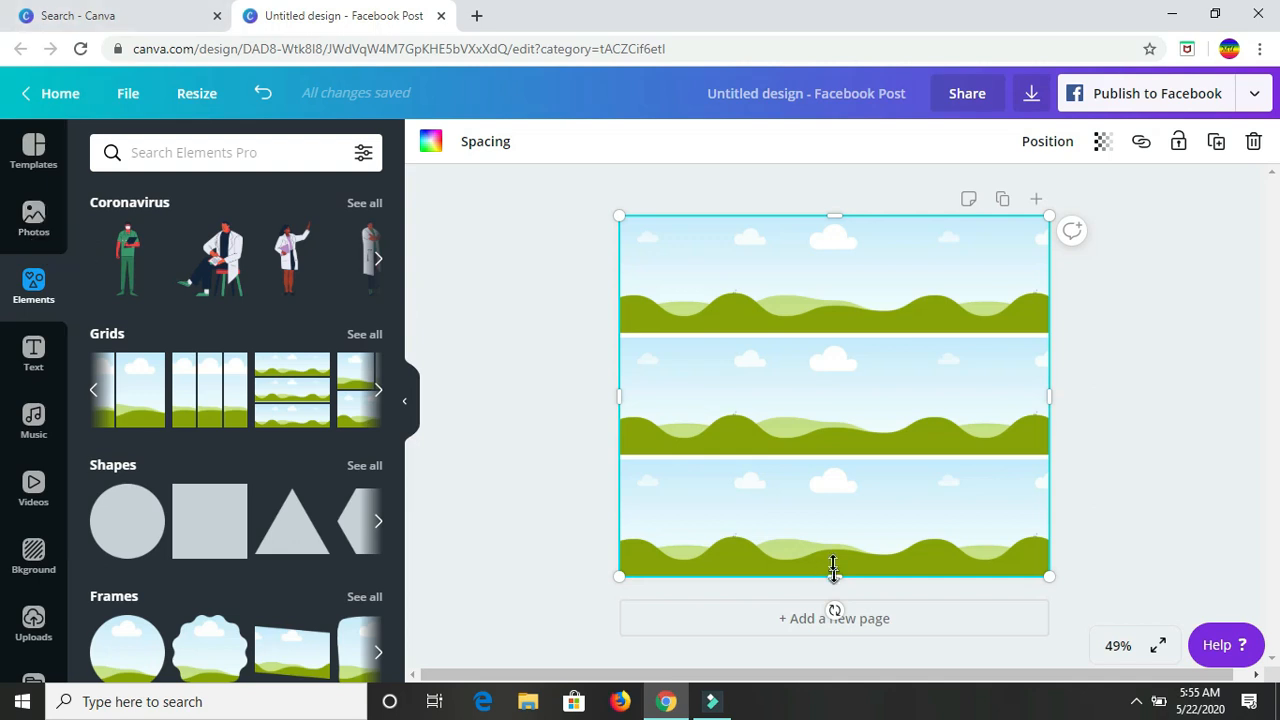
{"action": "left_click_drag", "start_coordinate": [834, 570], "coordinate": [834, 468]}
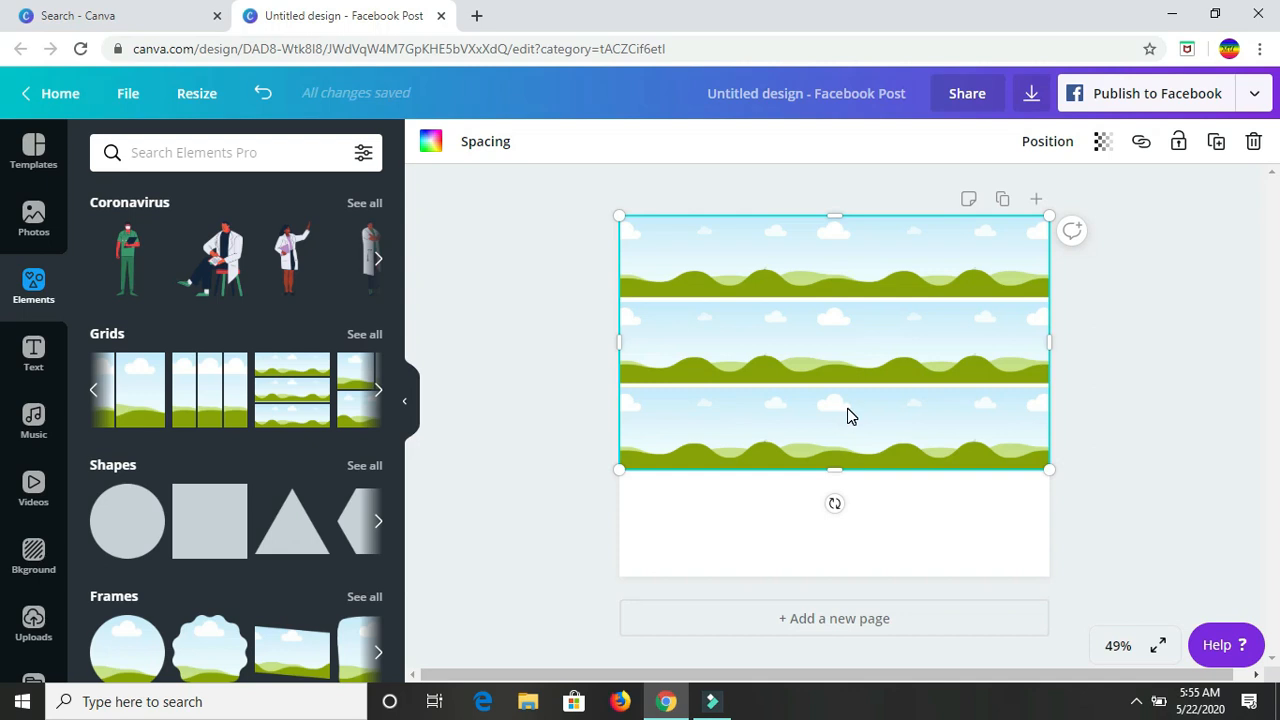
Search the photo library for "beef".
{"action": "left_click", "coordinate": [33, 236]}
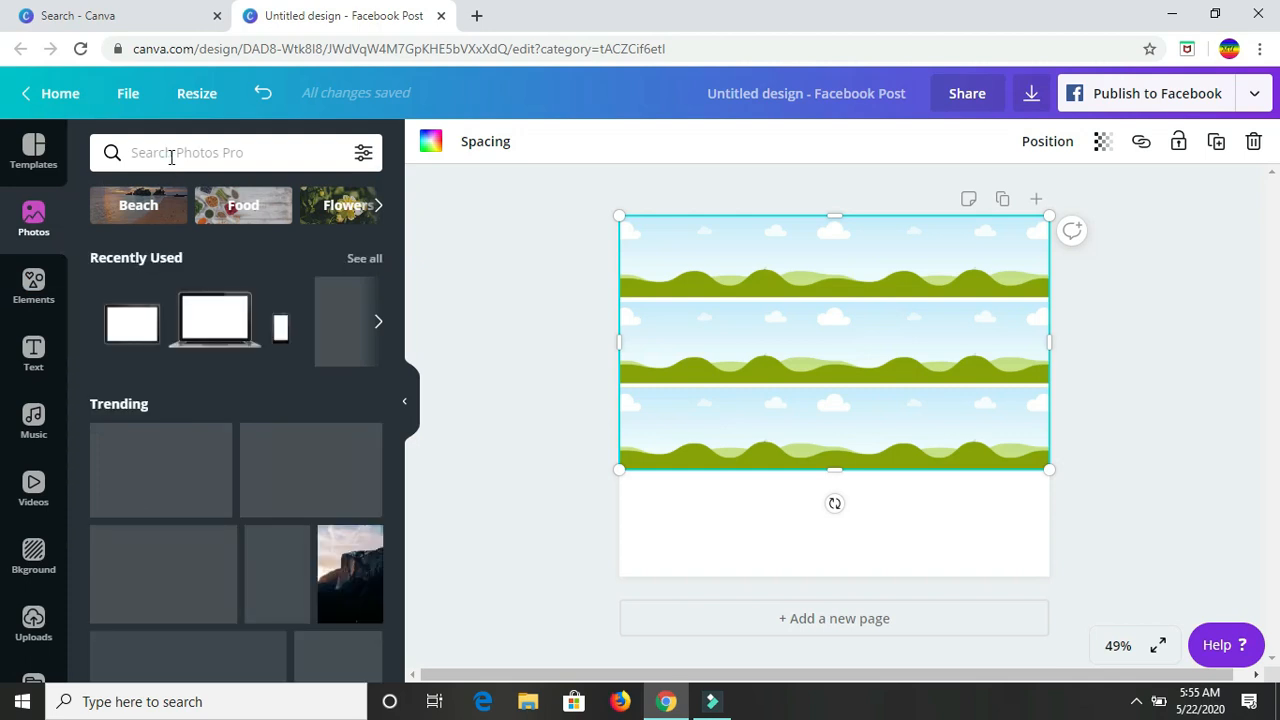
{"action": "left_click", "coordinate": [171, 156]}
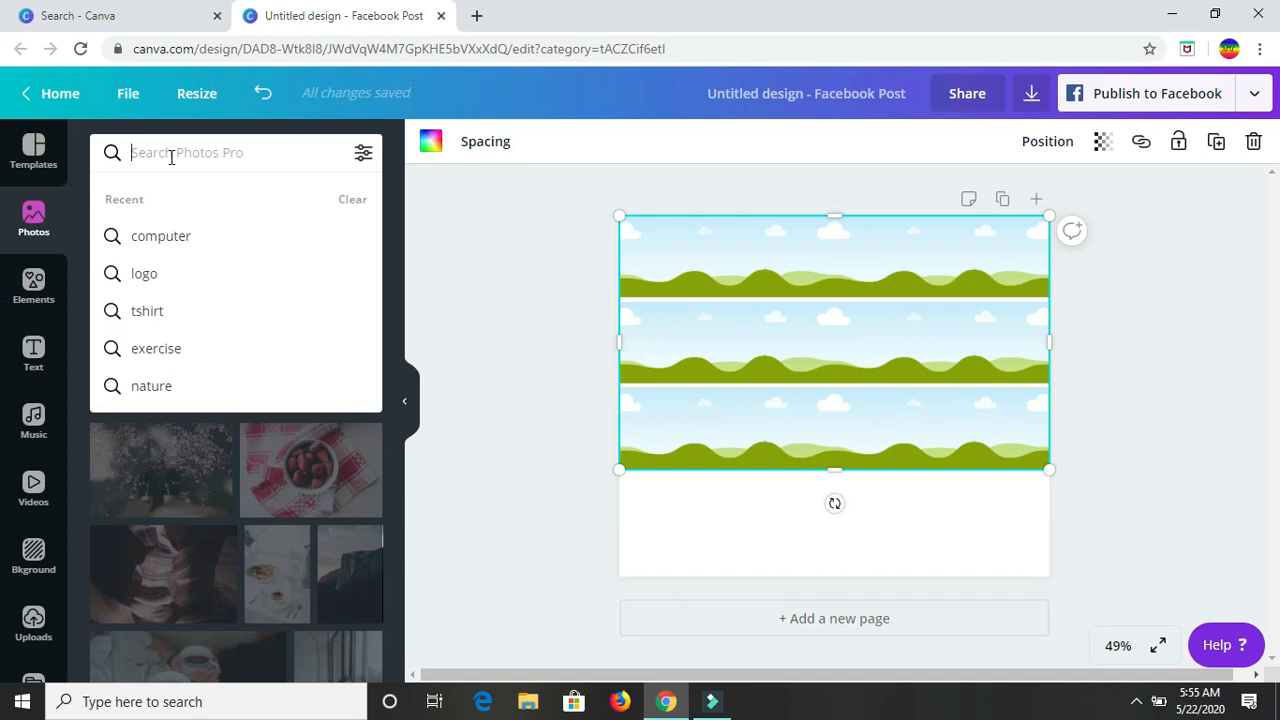
{"action": "type", "text": "beef"}
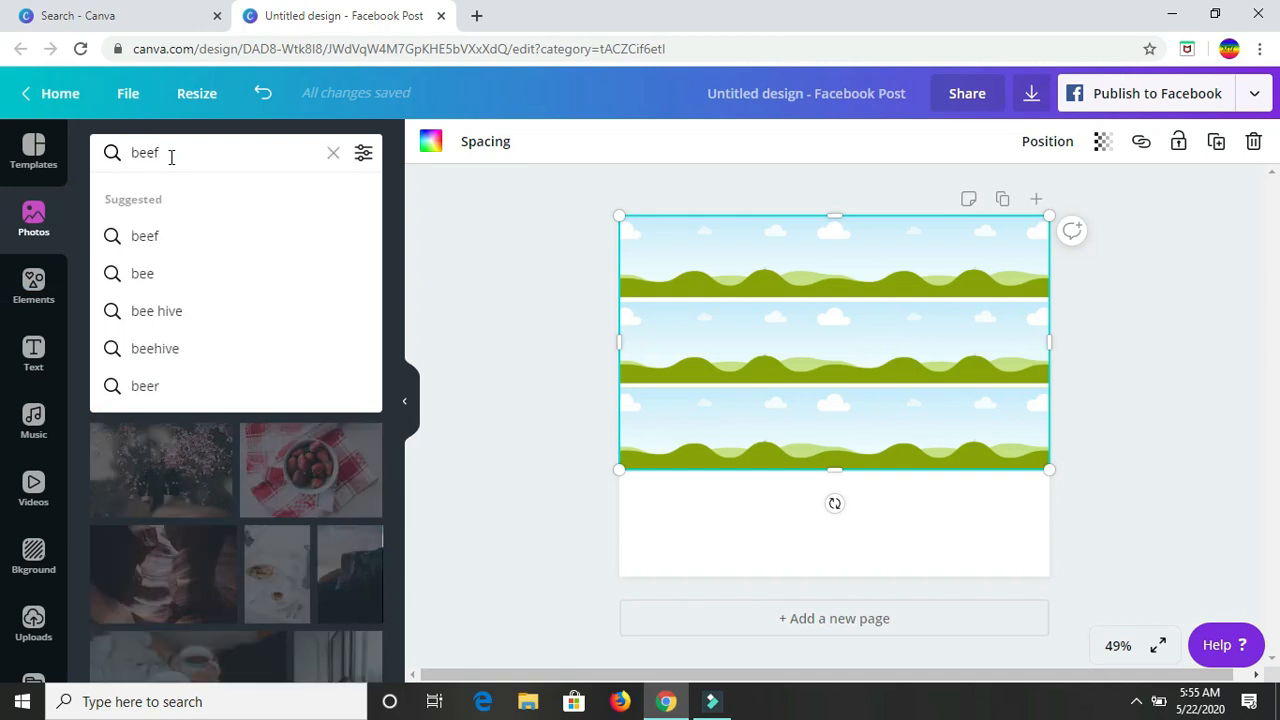
{"action": "key", "text": "Return"}
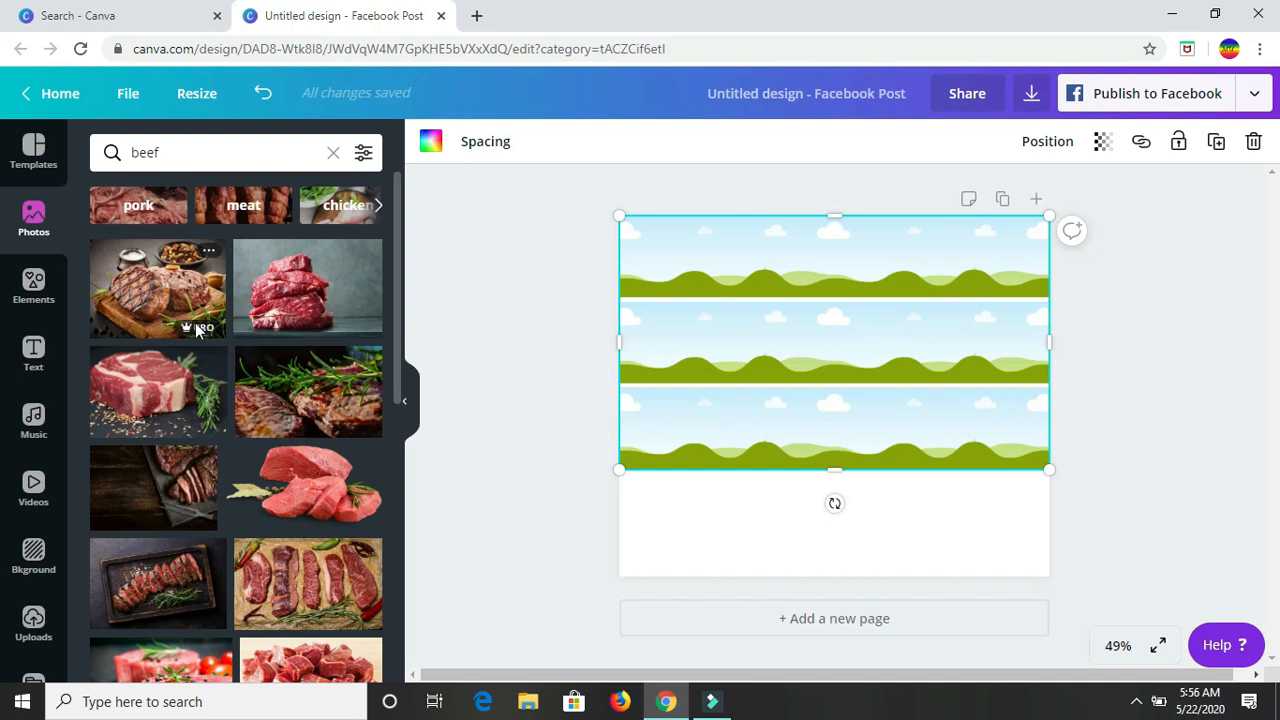
Look through the beef photo results for a free picture suited to the grid rows.
{"action": "mouse_move", "coordinate": [204, 332]}
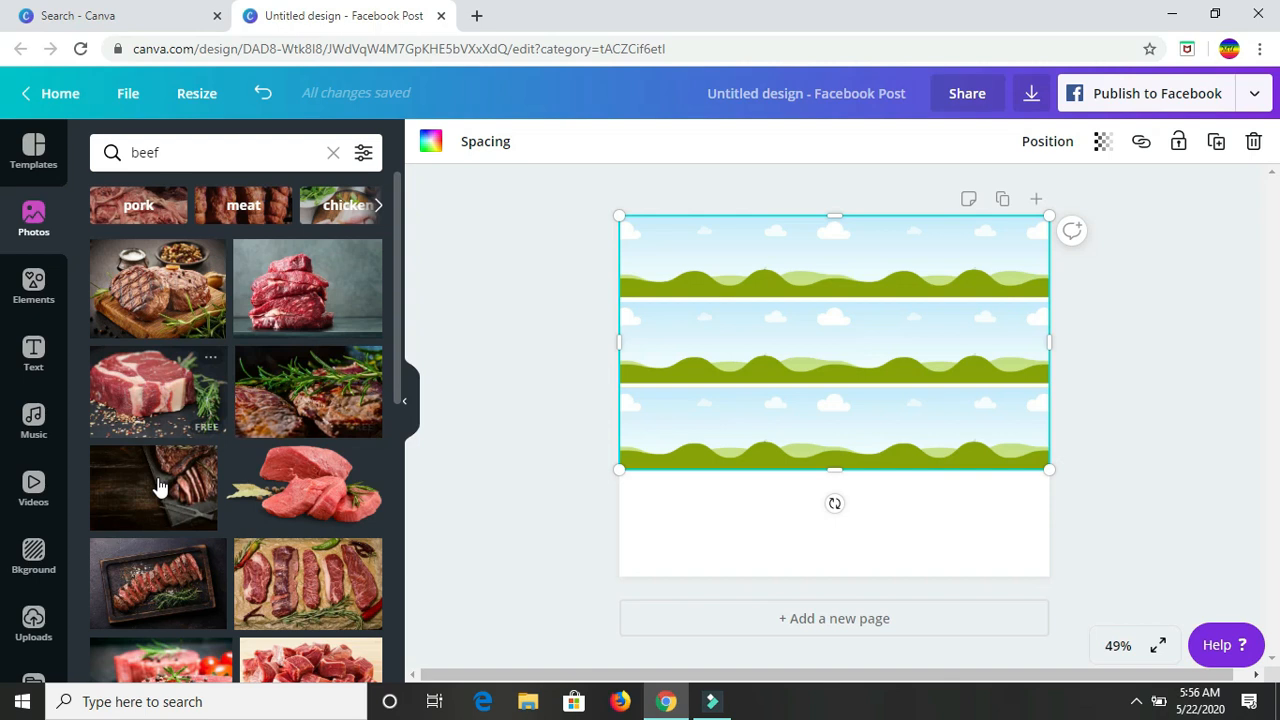
{"action": "scroll", "coordinate": [157, 485], "scroll_direction": "down", "scroll_amount": 2}
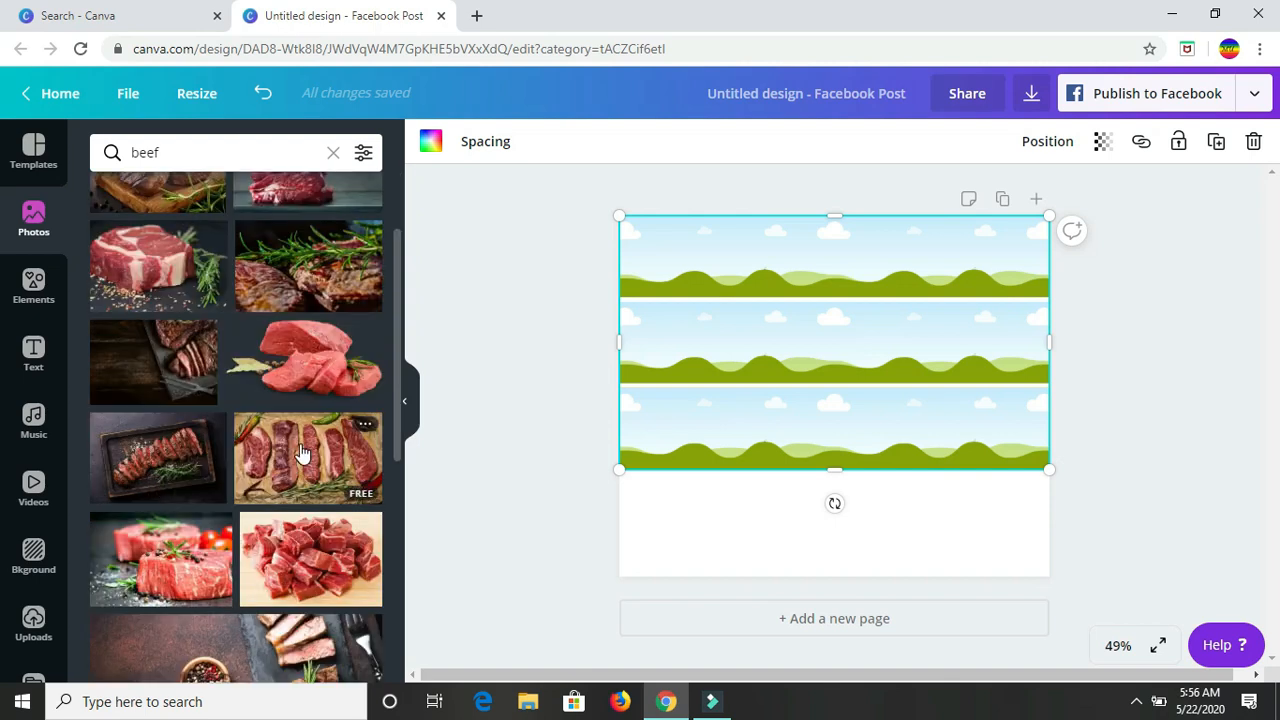
{"action": "scroll", "coordinate": [302, 454], "scroll_direction": "down", "scroll_amount": 1}
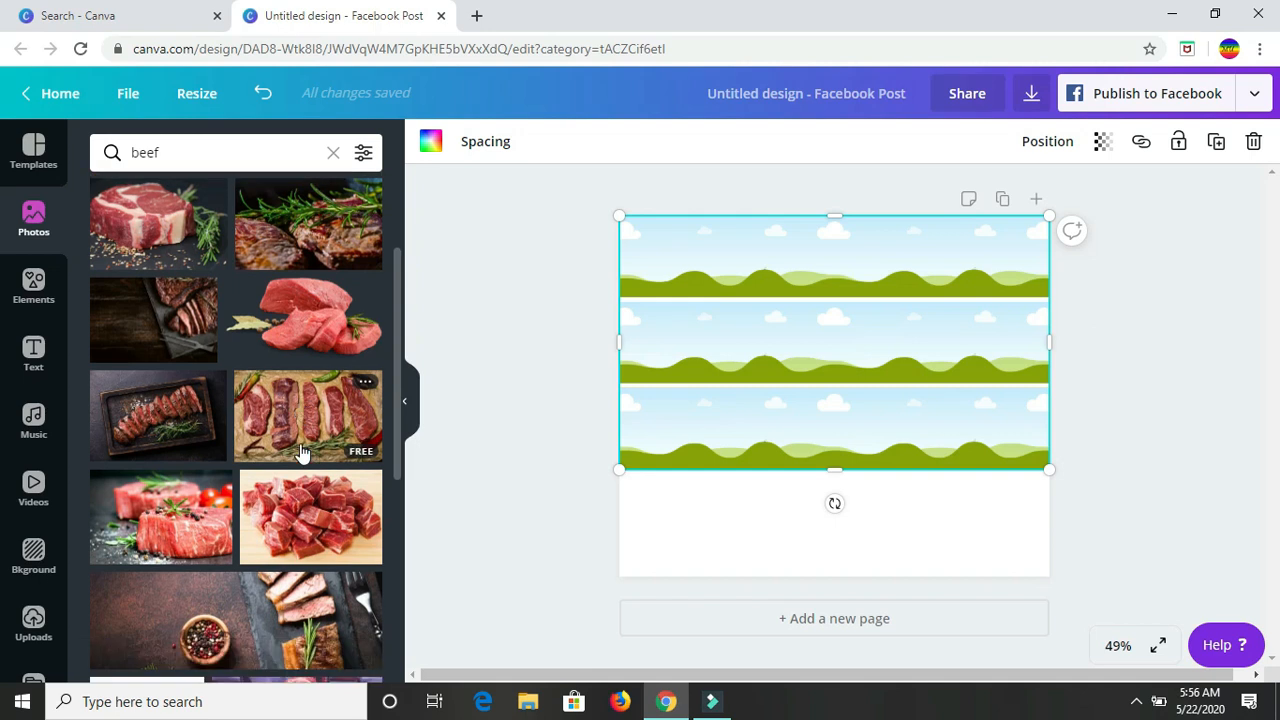
{"action": "scroll", "coordinate": [302, 454], "scroll_direction": "up", "scroll_amount": 1}
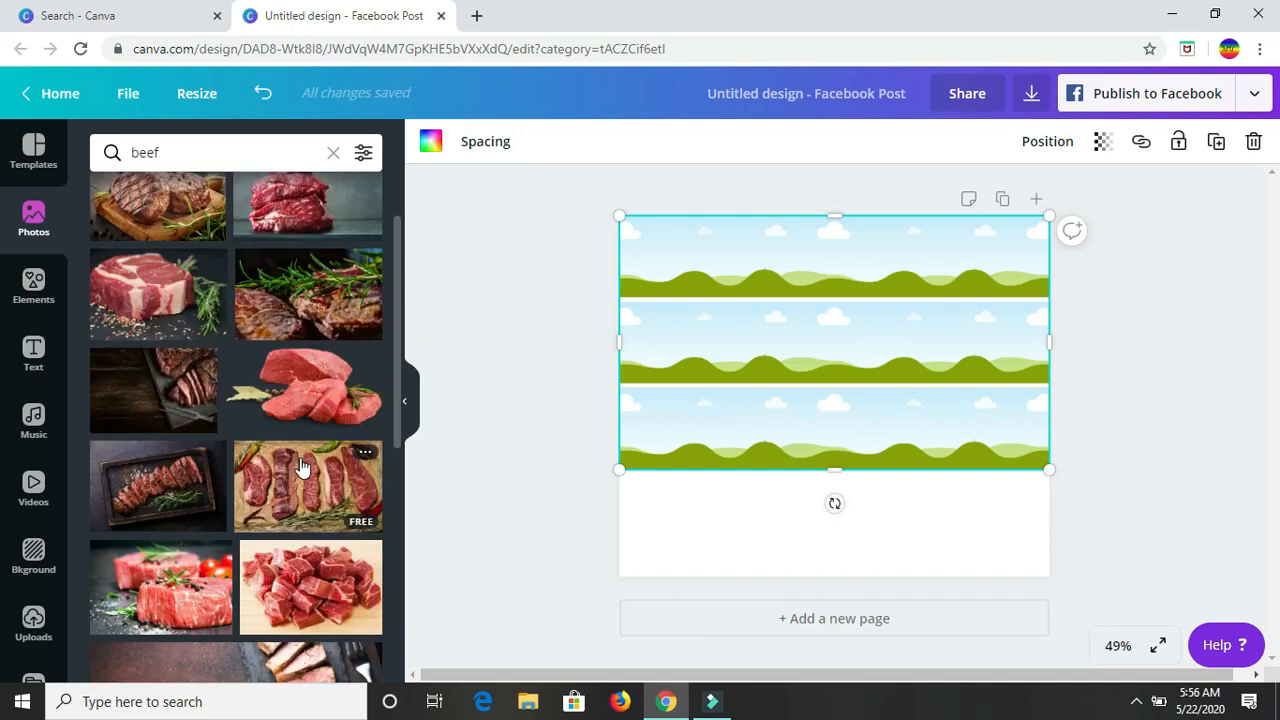
{"action": "scroll", "coordinate": [302, 320], "scroll_direction": "up", "scroll_amount": 1}
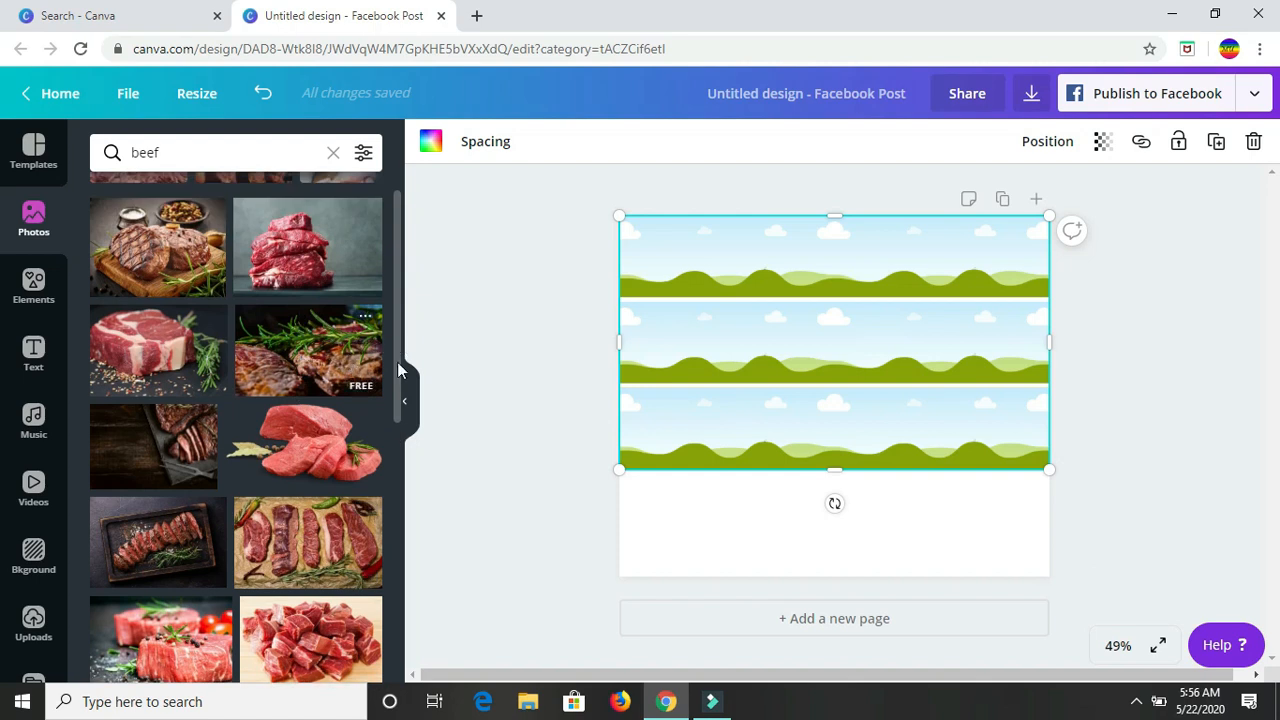
{"action": "scroll", "coordinate": [386, 411], "scroll_direction": "down", "scroll_amount": 3}
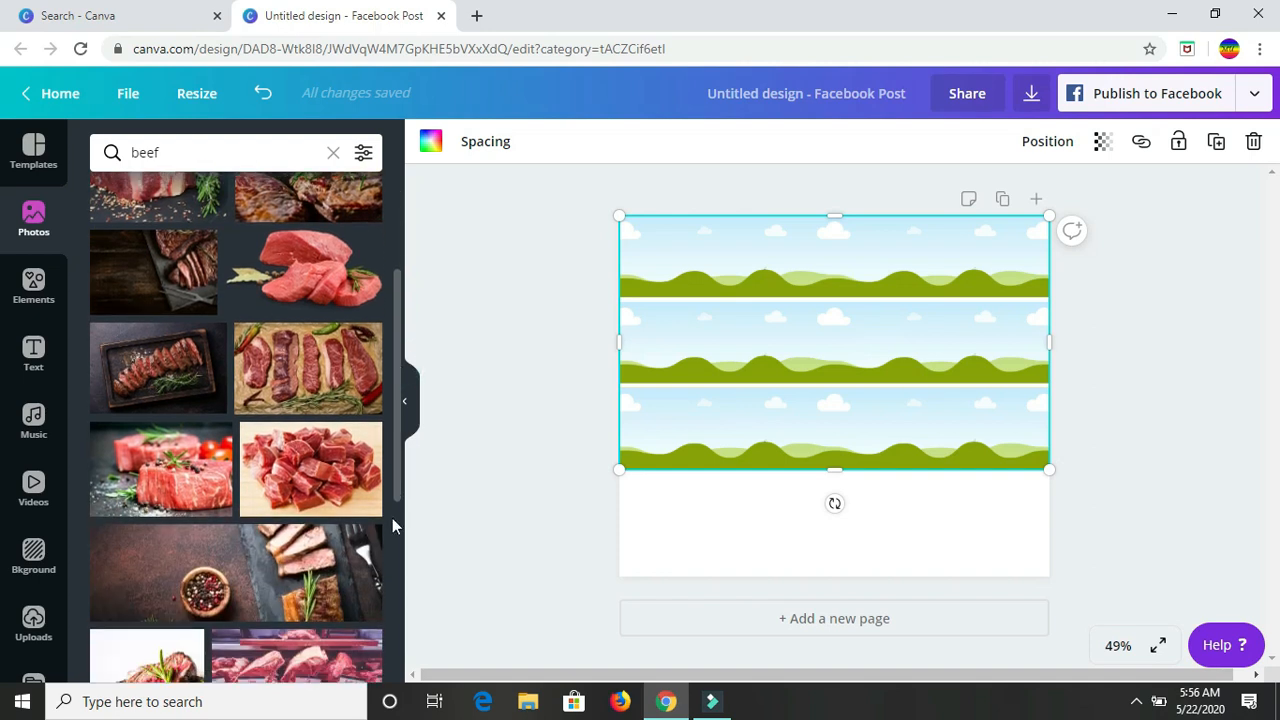
{"action": "scroll", "coordinate": [392, 518], "scroll_direction": "down", "scroll_amount": 3}
{"action": "scroll", "coordinate": [389, 554], "scroll_direction": "down", "scroll_amount": 1}
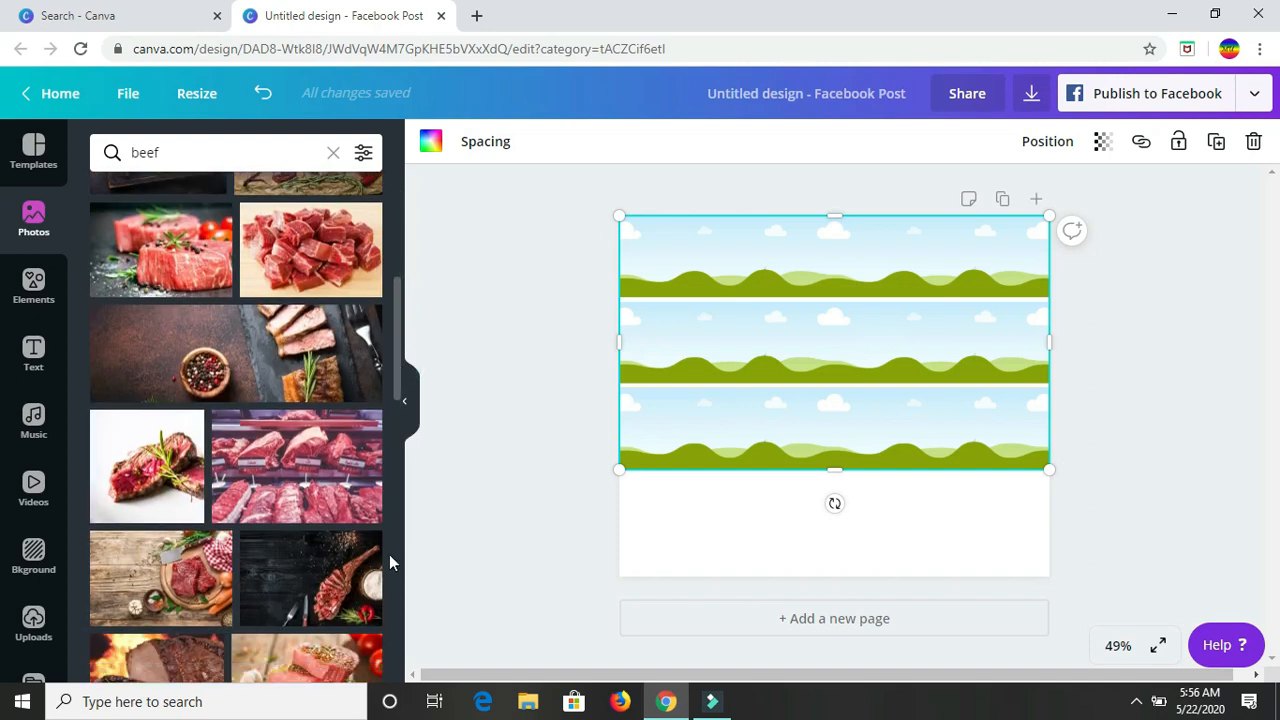
{"action": "scroll", "coordinate": [389, 554], "scroll_direction": "down", "scroll_amount": 1}
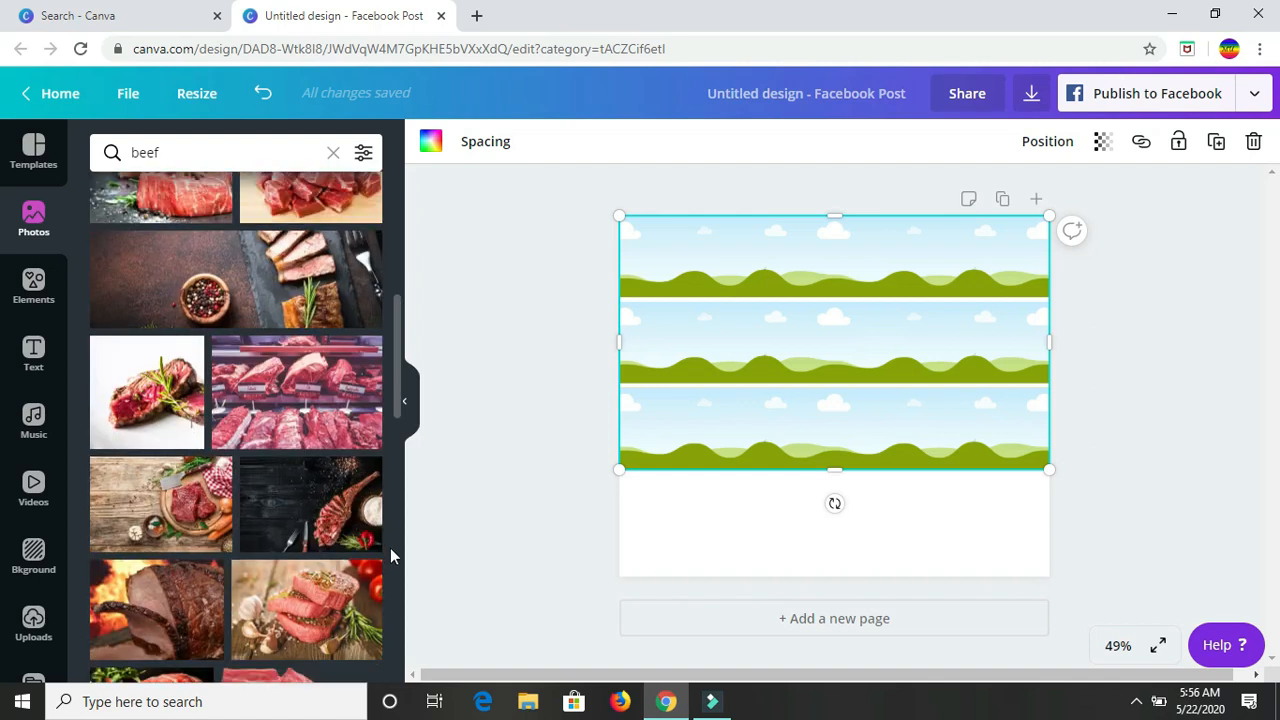
{"action": "scroll", "coordinate": [392, 557], "scroll_direction": "down", "scroll_amount": 1}
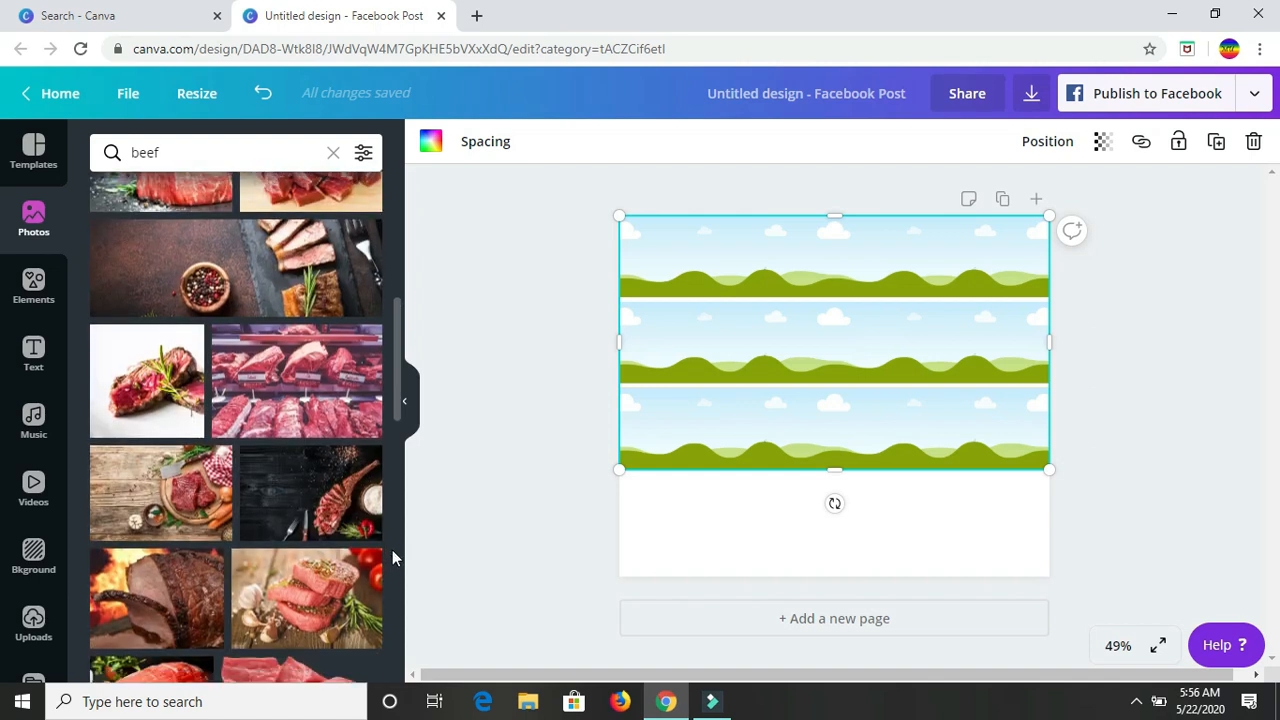
{"action": "scroll", "coordinate": [392, 557], "scroll_direction": "up", "scroll_amount": 1}
{"action": "scroll", "coordinate": [392, 342], "scroll_direction": "up", "scroll_amount": 5}
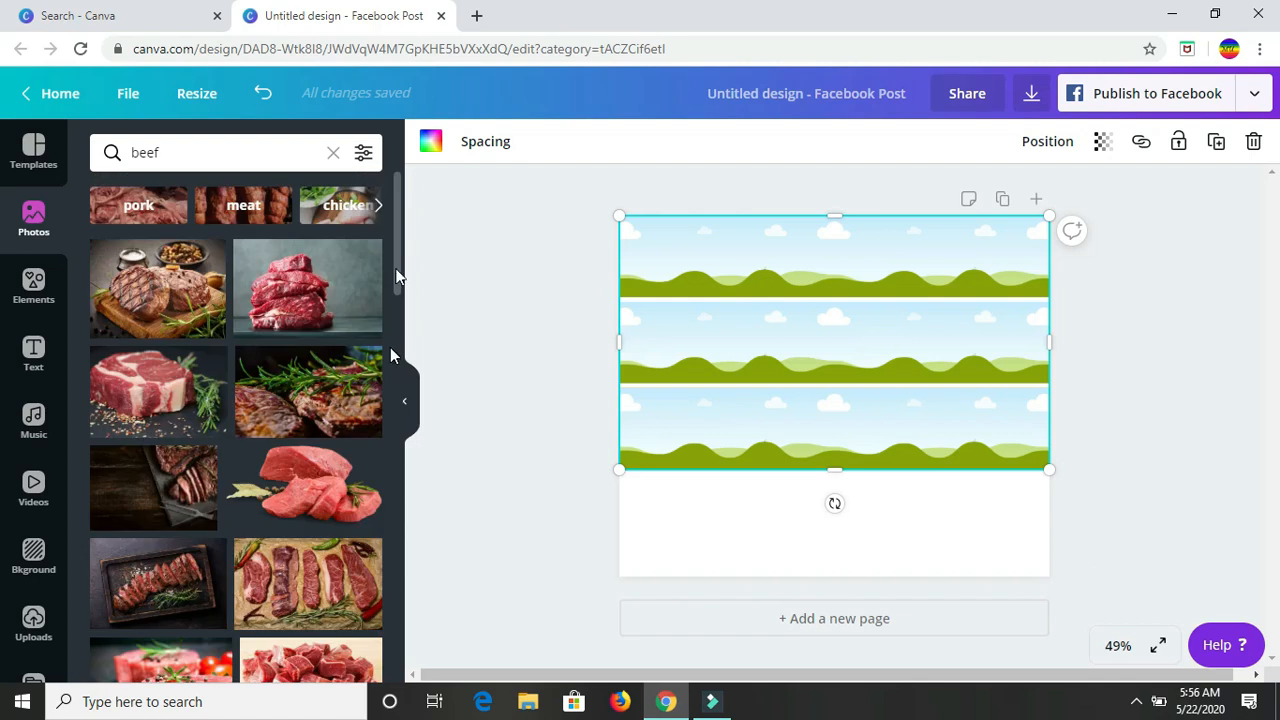
{"action": "scroll", "coordinate": [396, 290], "scroll_direction": "down", "scroll_amount": 2}
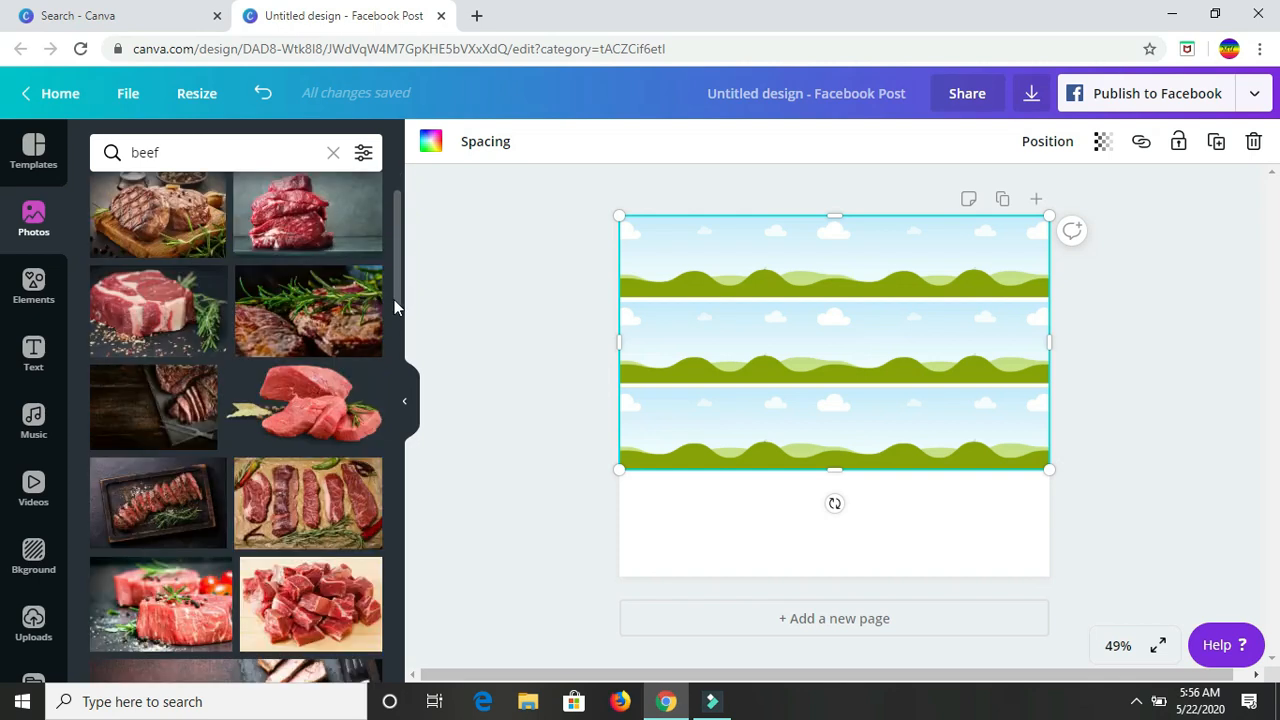
{"action": "scroll", "coordinate": [391, 510], "scroll_direction": "down", "scroll_amount": 8}
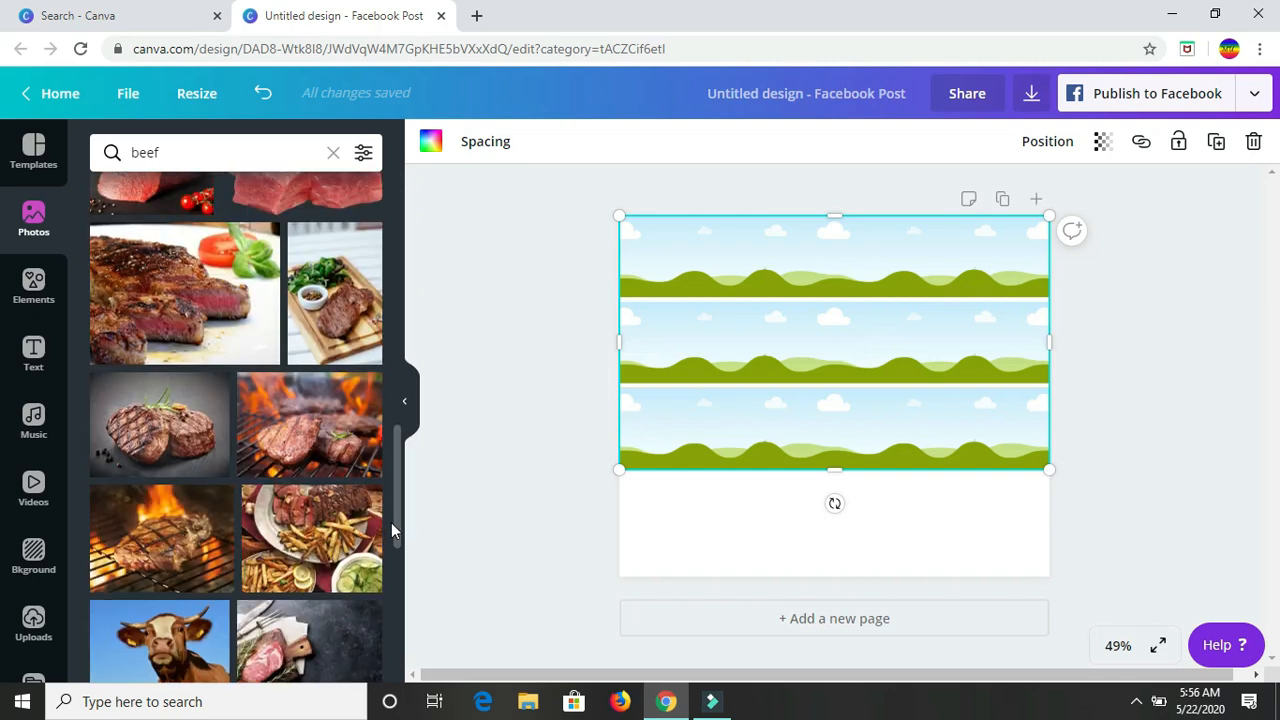
{"action": "left_click_drag", "start_coordinate": [391, 523], "coordinate": [392, 521]}
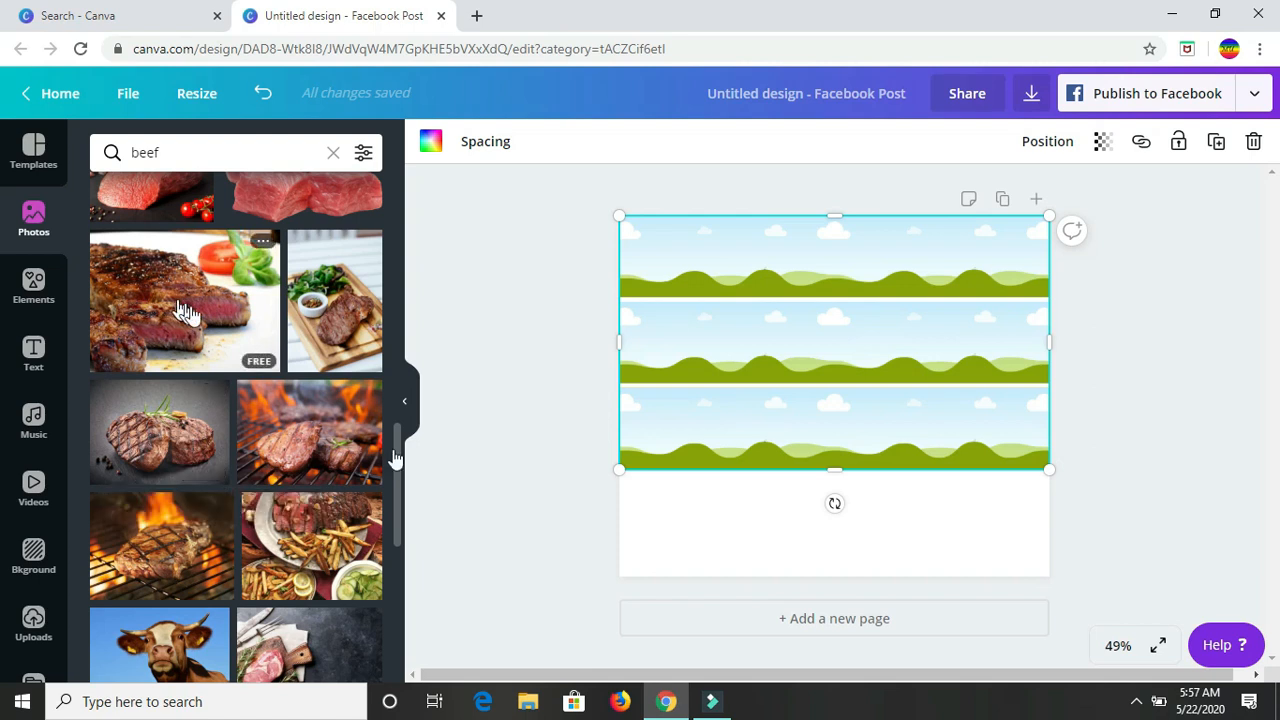
{"action": "scroll", "coordinate": [395, 455], "scroll_direction": "up", "scroll_amount": 1}
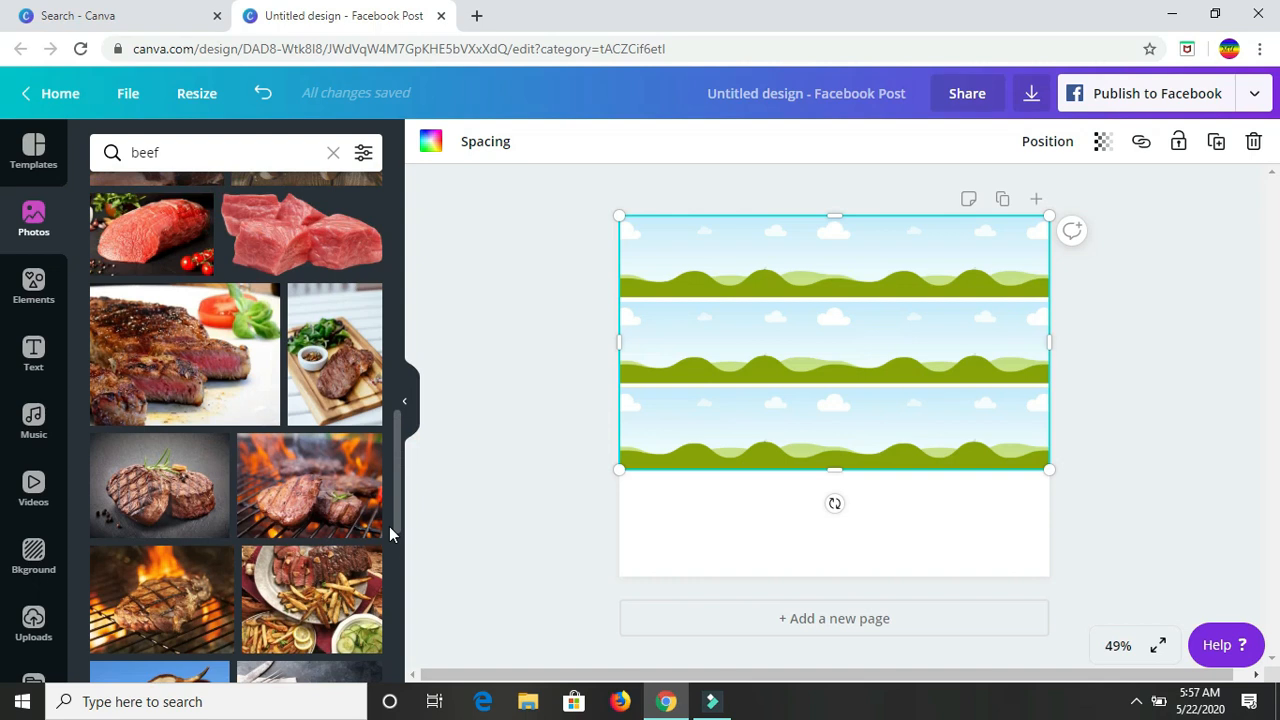
{"action": "scroll", "coordinate": [389, 537], "scroll_direction": "down", "scroll_amount": 5}
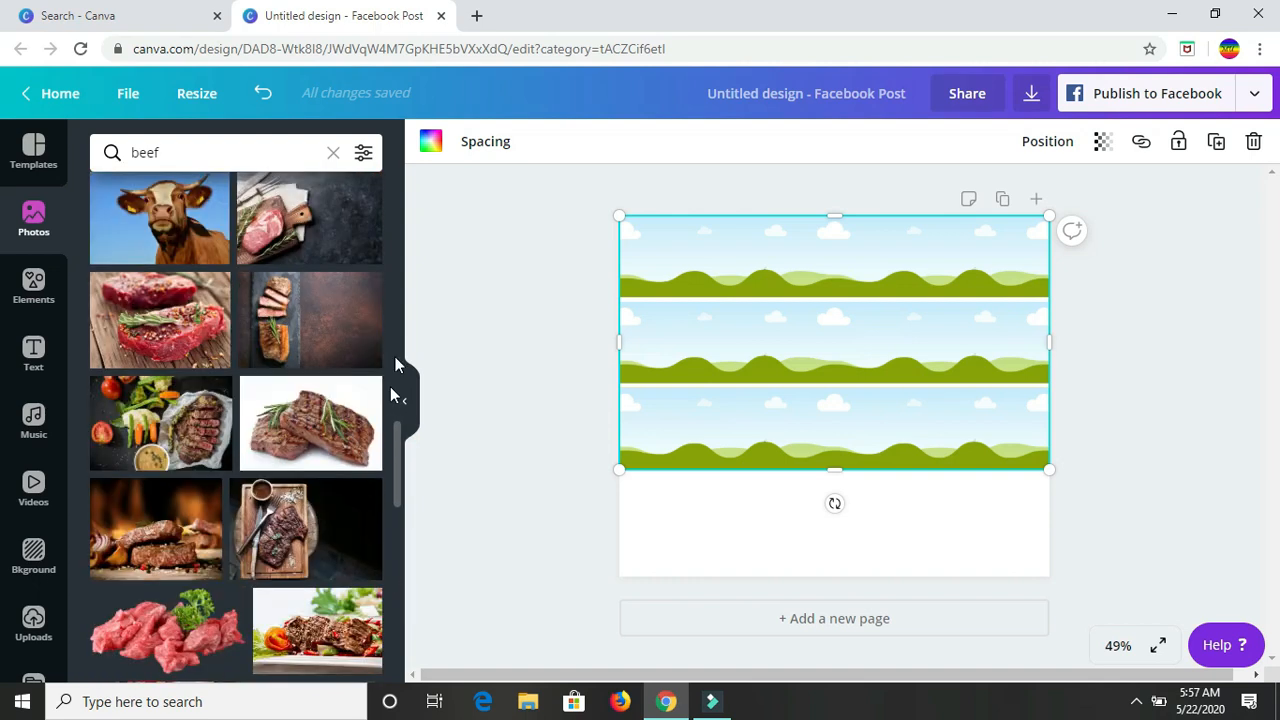
{"action": "scroll", "coordinate": [392, 360], "scroll_direction": "down", "scroll_amount": 5}
{"action": "scroll", "coordinate": [390, 360], "scroll_direction": "down", "scroll_amount": 2}
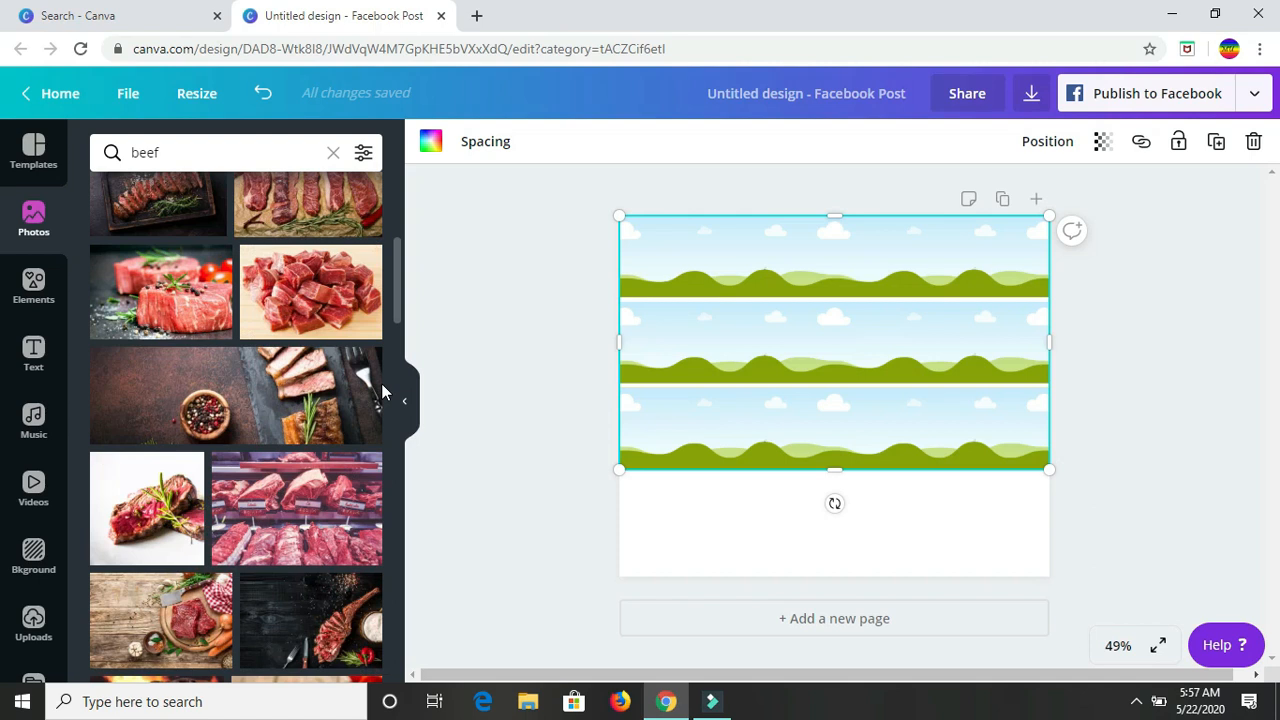
{"action": "scroll", "coordinate": [375, 370], "scroll_direction": "up", "scroll_amount": 3}
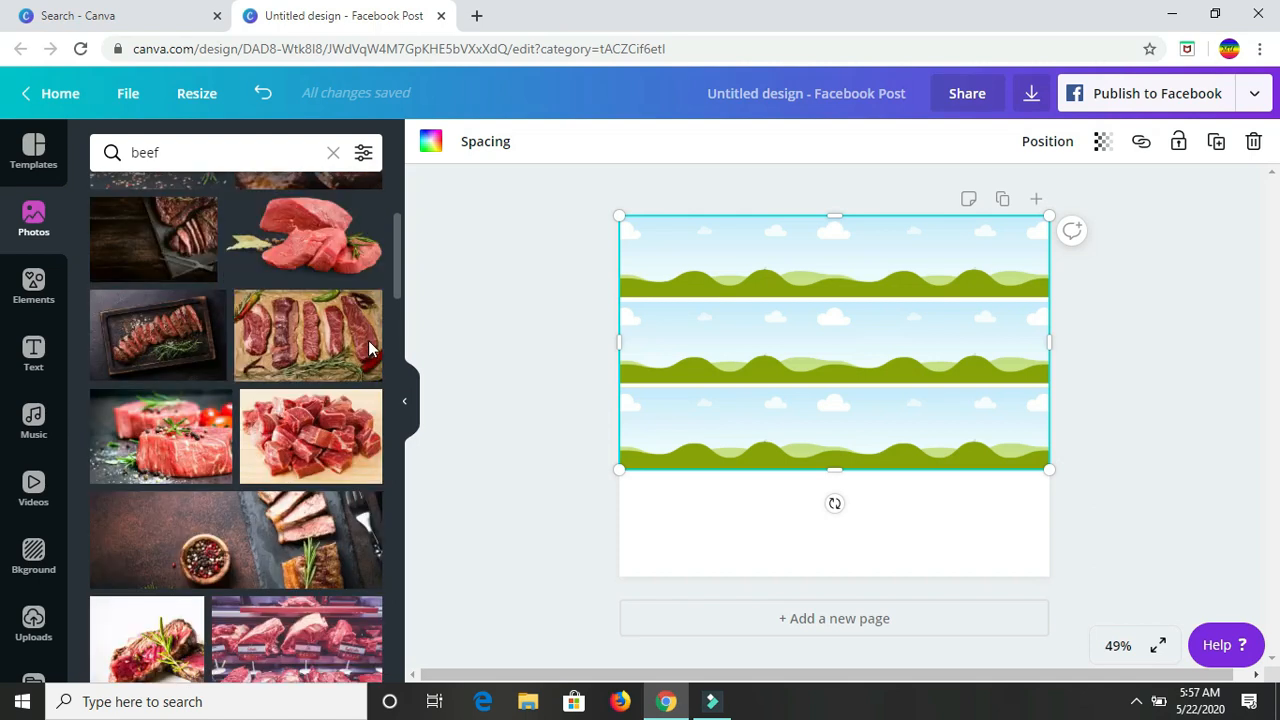
{"action": "scroll", "coordinate": [370, 348], "scroll_direction": "up", "scroll_amount": 1}
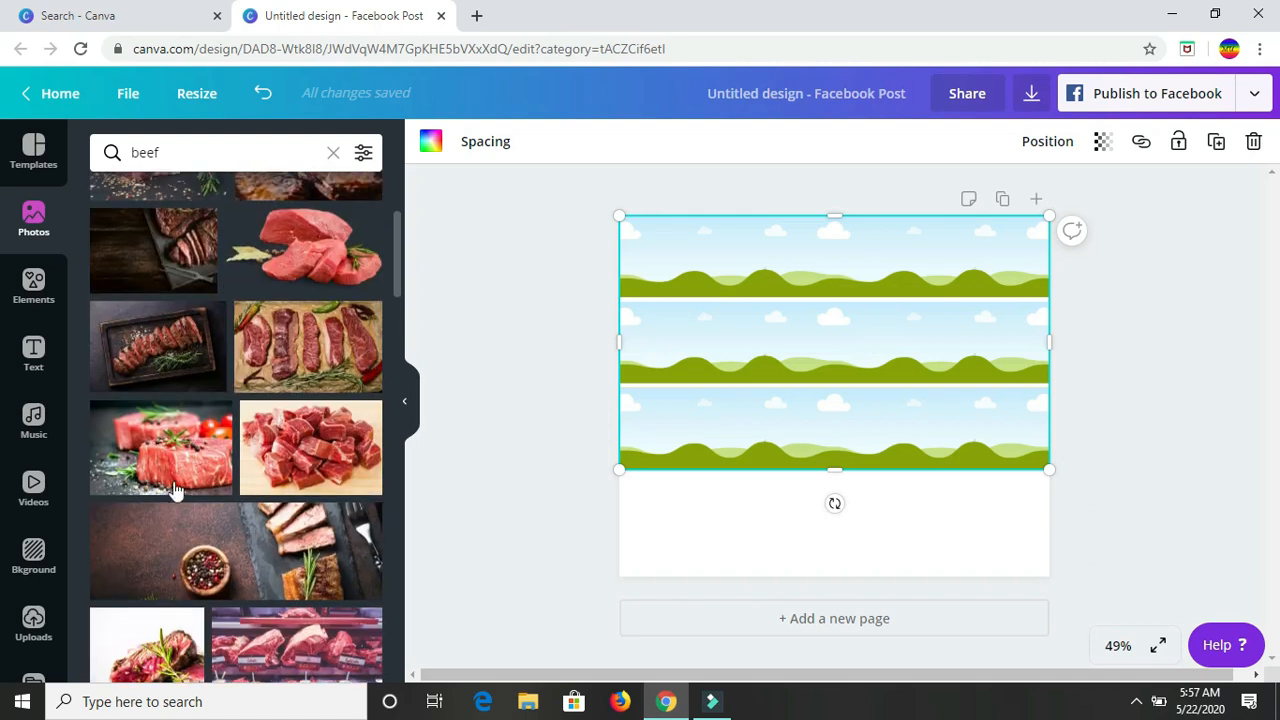
{"action": "scroll", "coordinate": [300, 380], "scroll_direction": "up", "scroll_amount": 1}
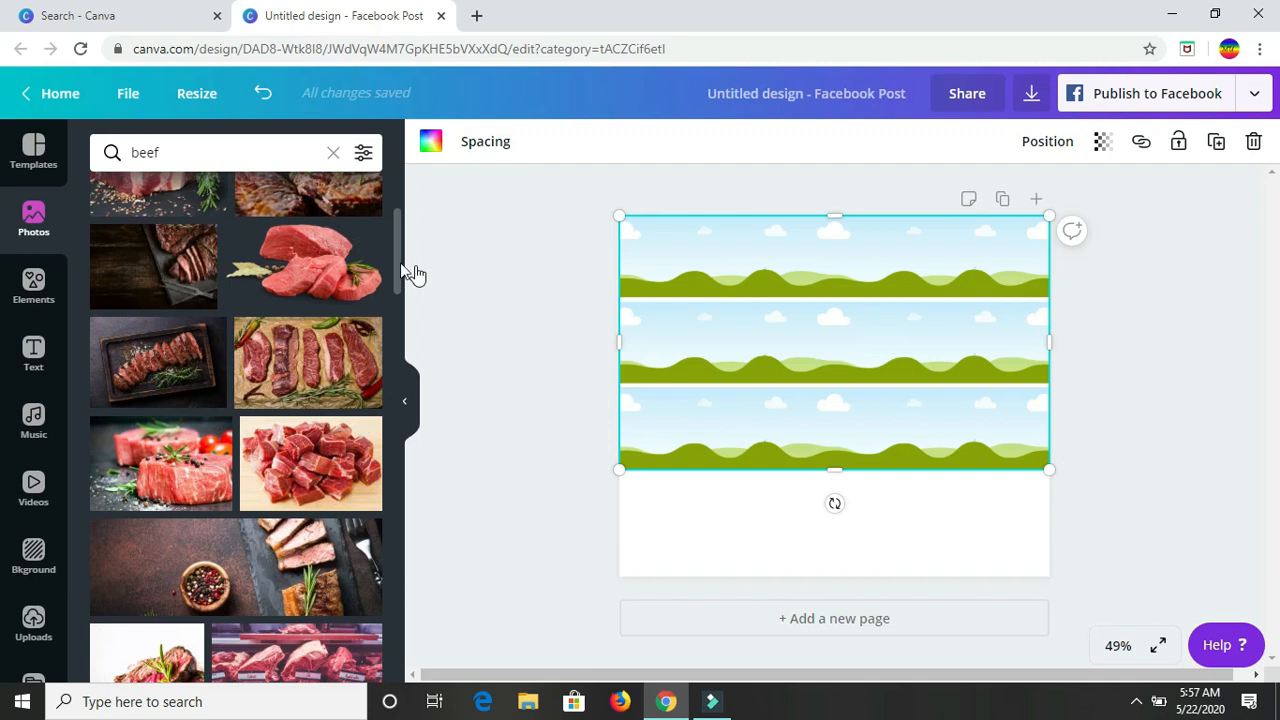
{"action": "left_click_drag", "start_coordinate": [397, 264], "coordinate": [397, 217]}
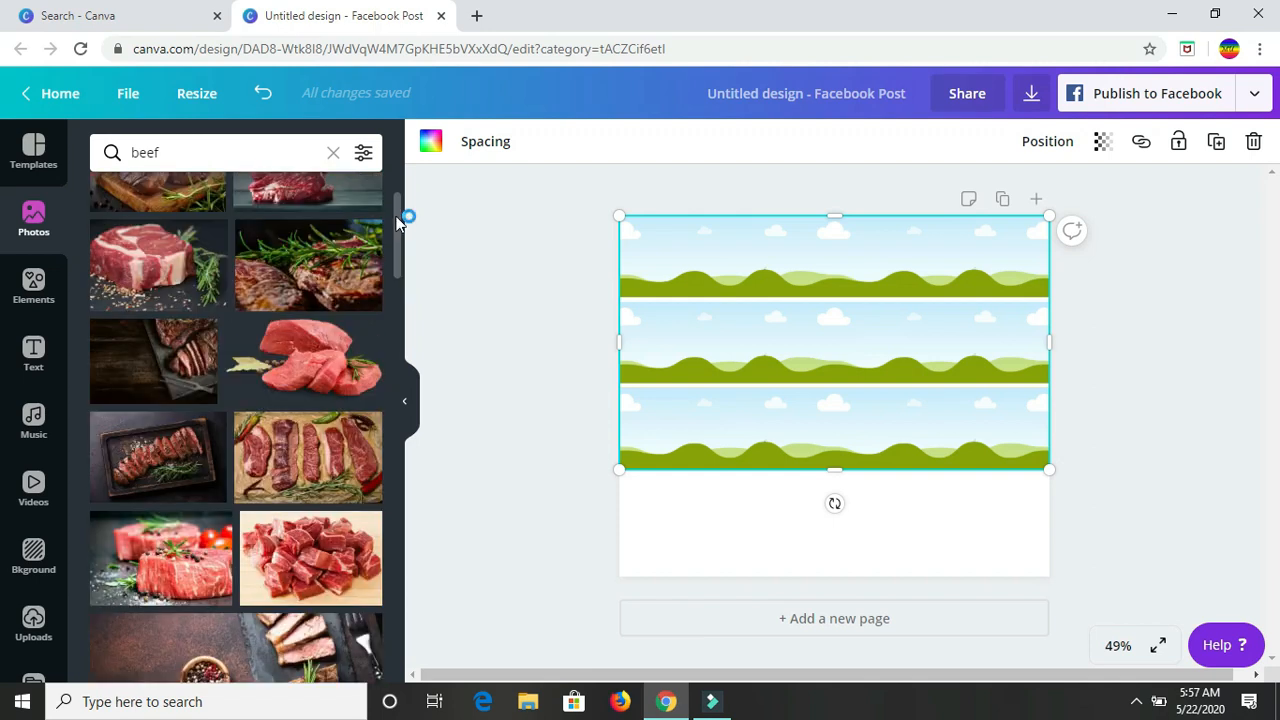
{"action": "scroll", "coordinate": [390, 228], "scroll_direction": "up", "scroll_amount": 2}
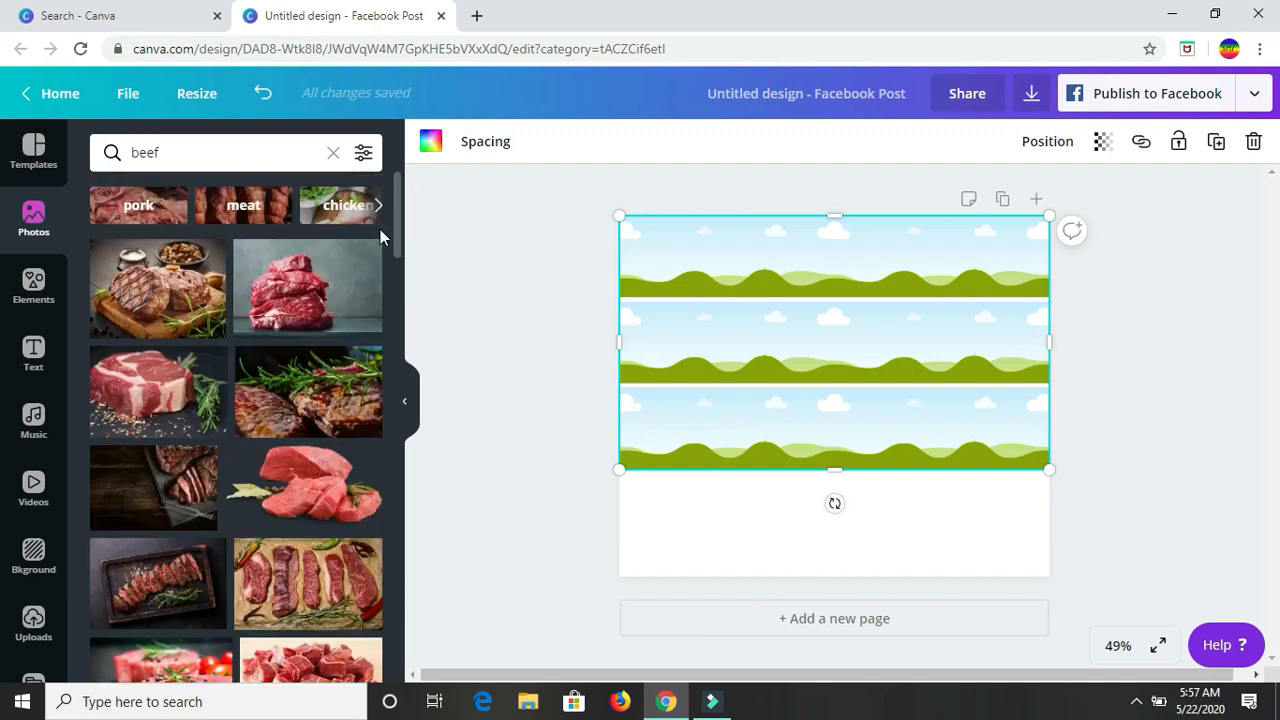
Add the free photo of a raw steak with rosemary and scale it down to about 60% of the page width.
{"action": "left_click", "coordinate": [158, 415]}
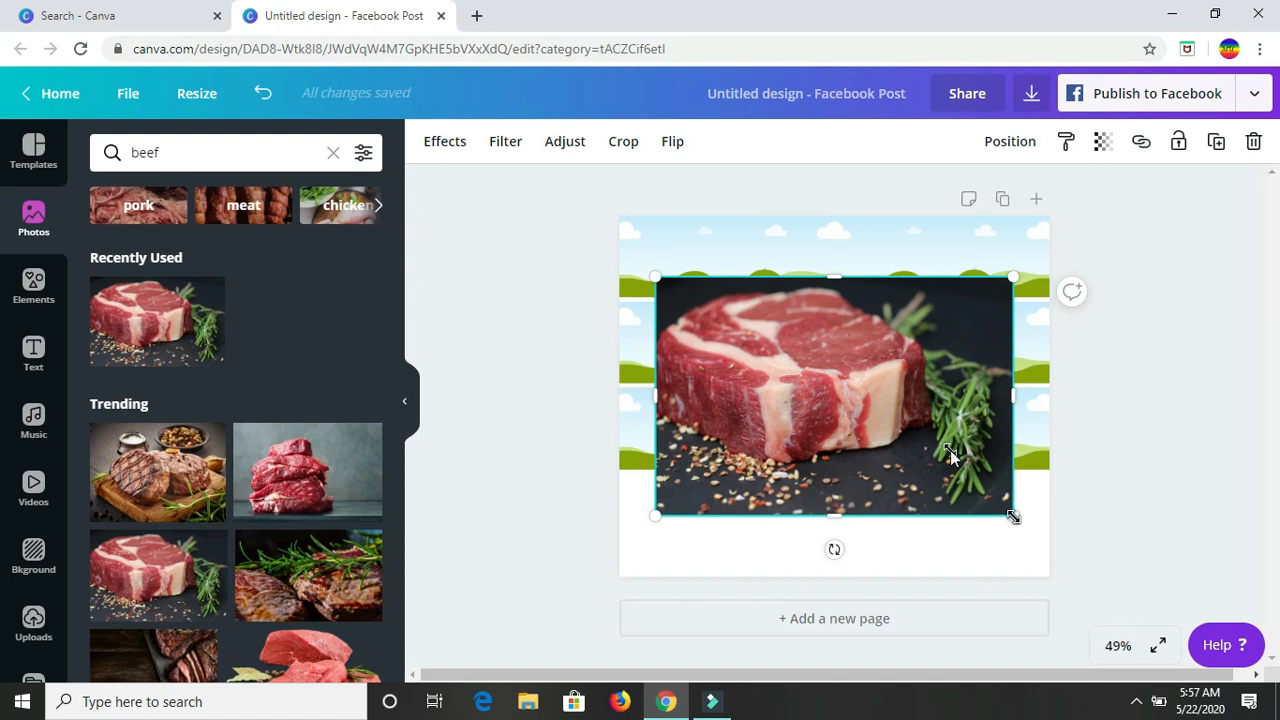
{"action": "left_click_drag", "start_coordinate": [1011, 516], "coordinate": [876, 396]}
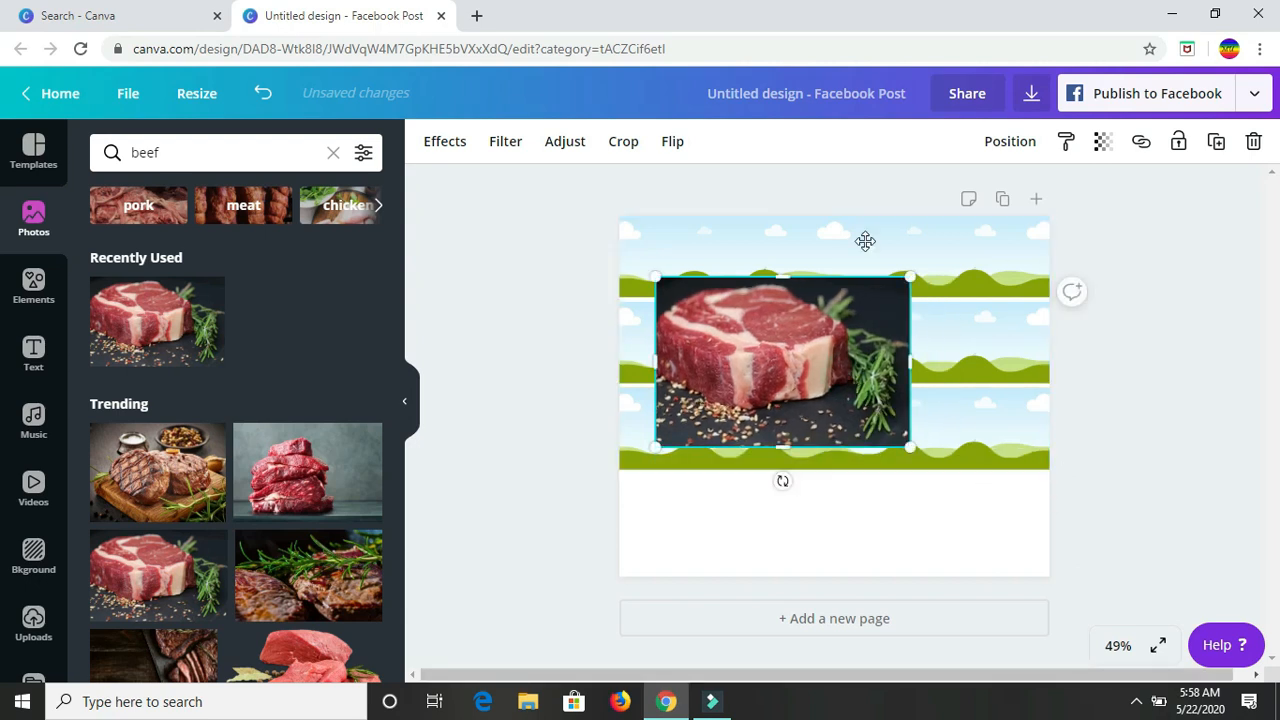
Try placing the raw steak photo in the grid's top row, and undo the placement.
{"action": "left_click_drag", "start_coordinate": [814, 209], "coordinate": [847, 251]}
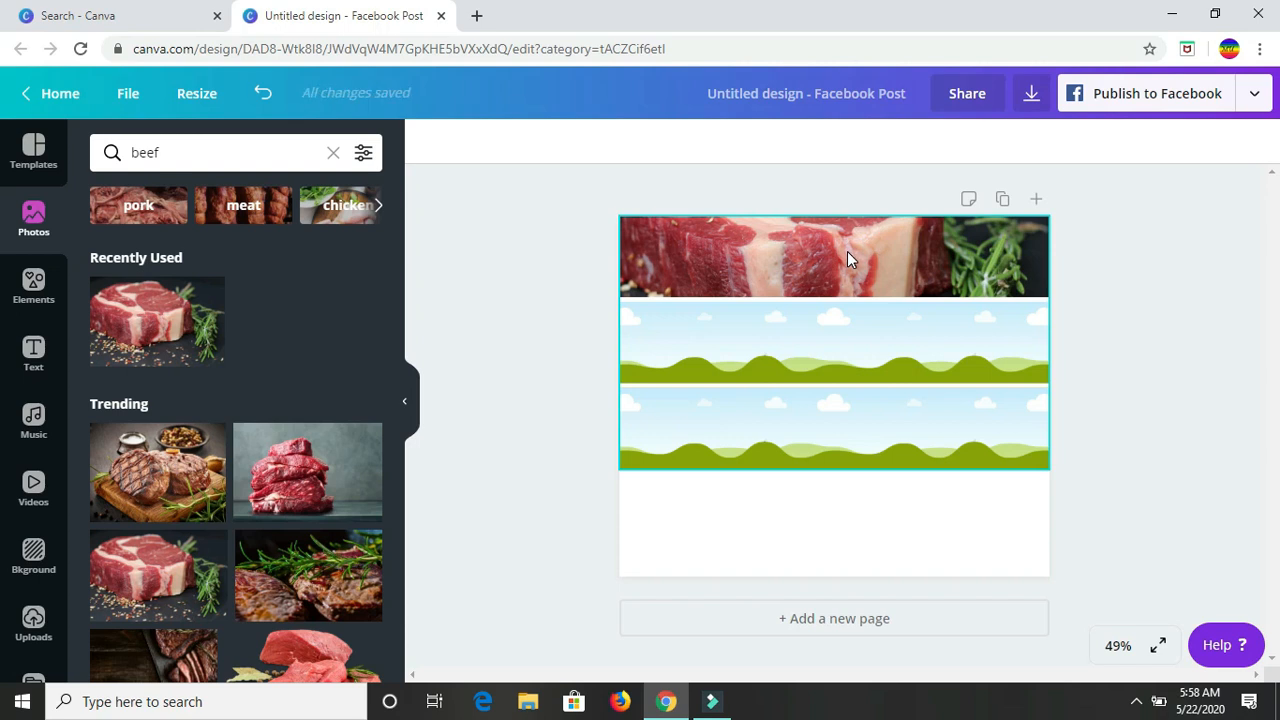
{"action": "left_click", "coordinate": [265, 100]}
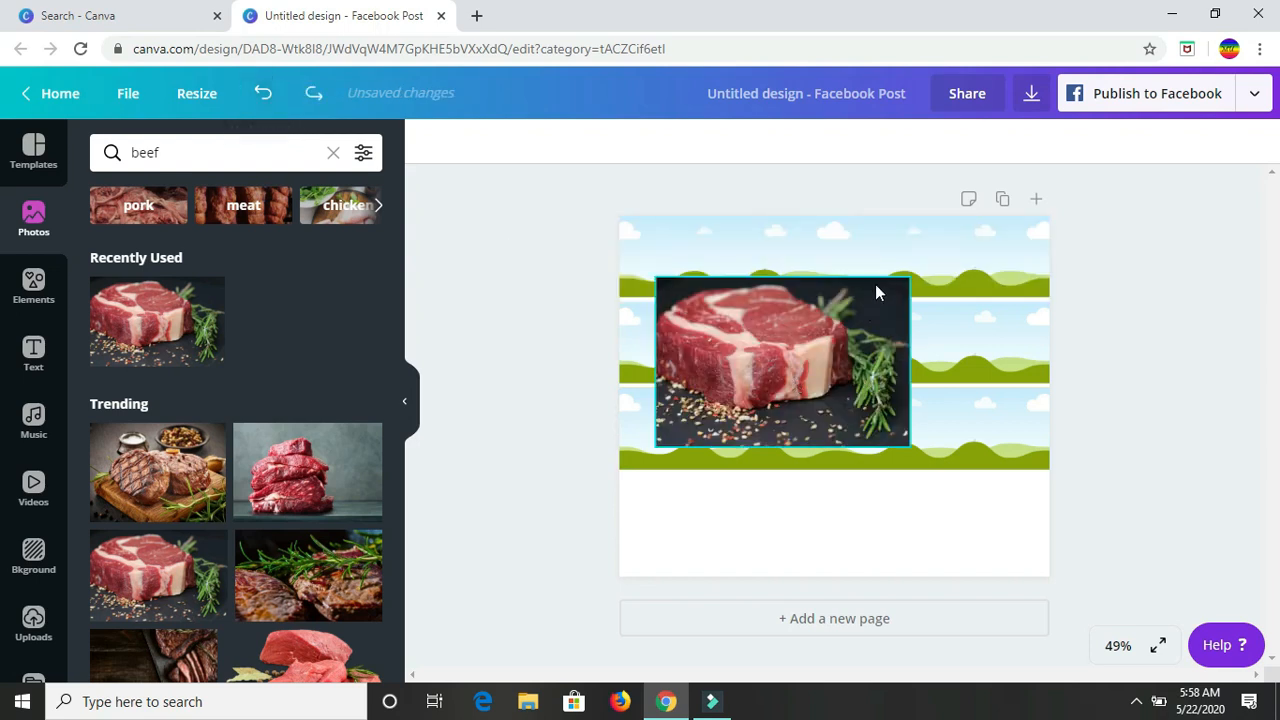
Stretch the steak photo slightly upward and scale it down to about a third of the page width.
{"action": "left_click", "coordinate": [790, 279]}
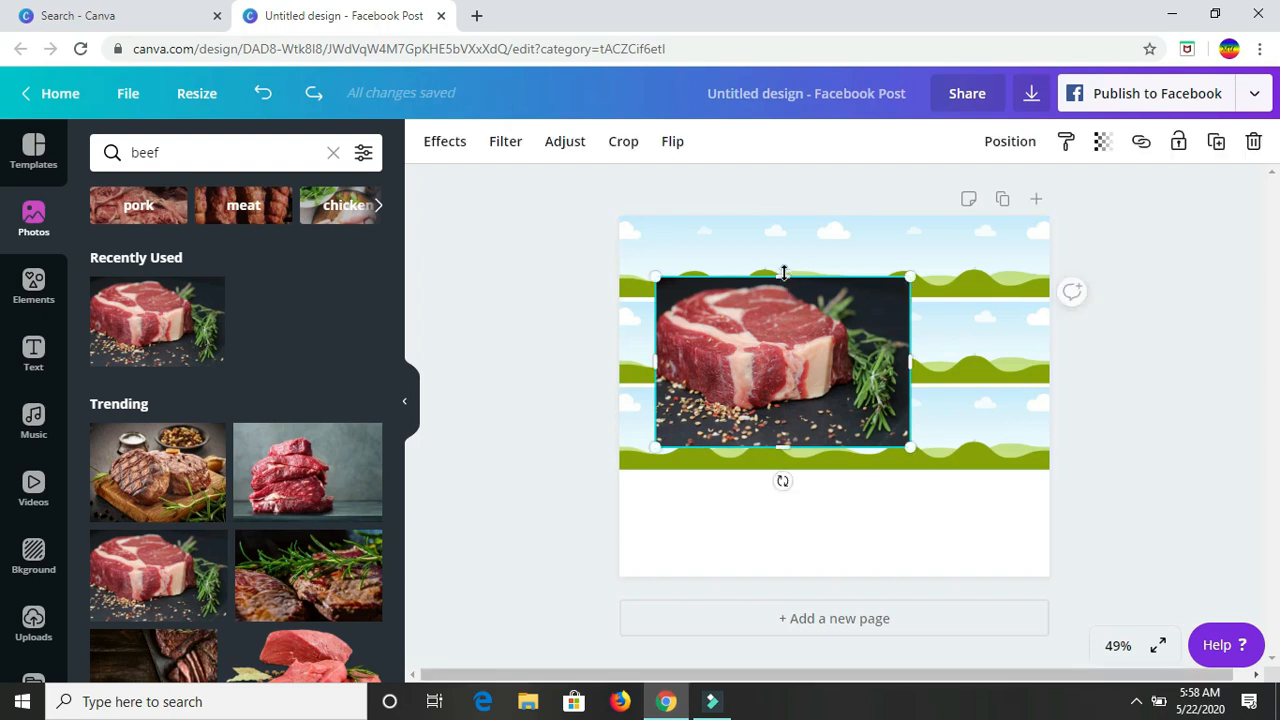
{"action": "left_click_drag", "start_coordinate": [786, 274], "coordinate": [798, 248]}
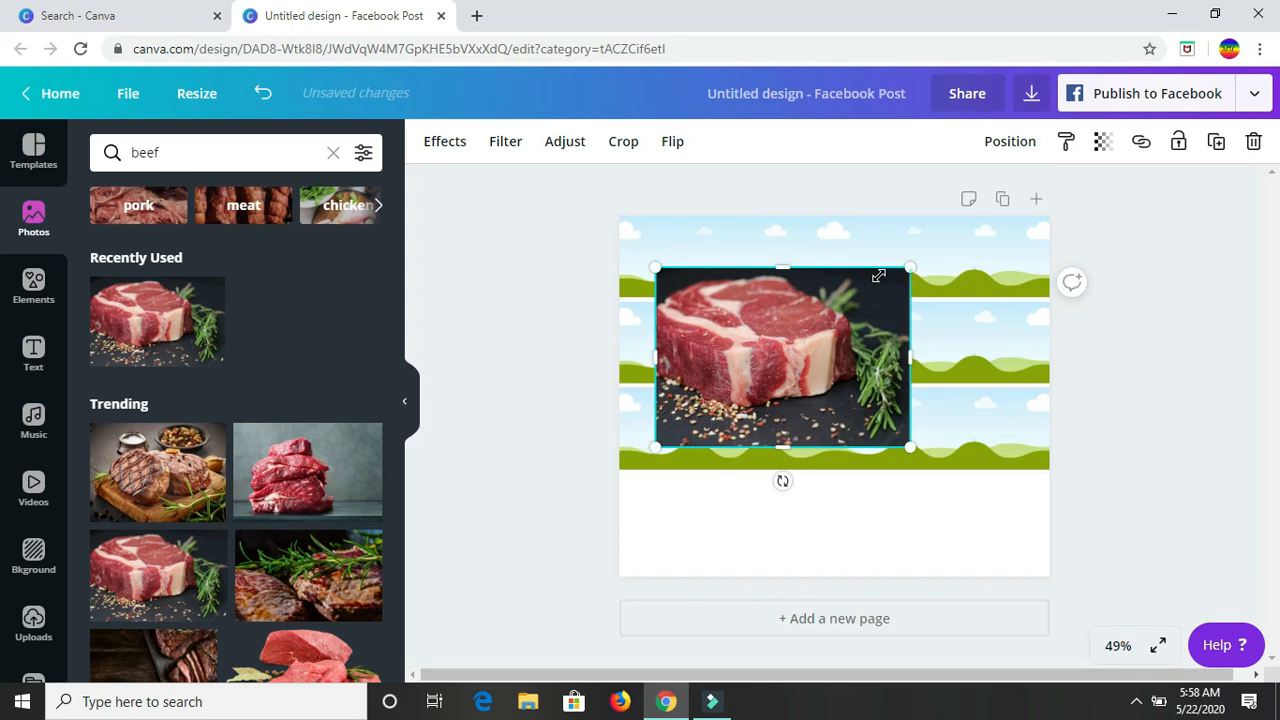
{"action": "left_click_drag", "start_coordinate": [909, 268], "coordinate": [782, 335]}
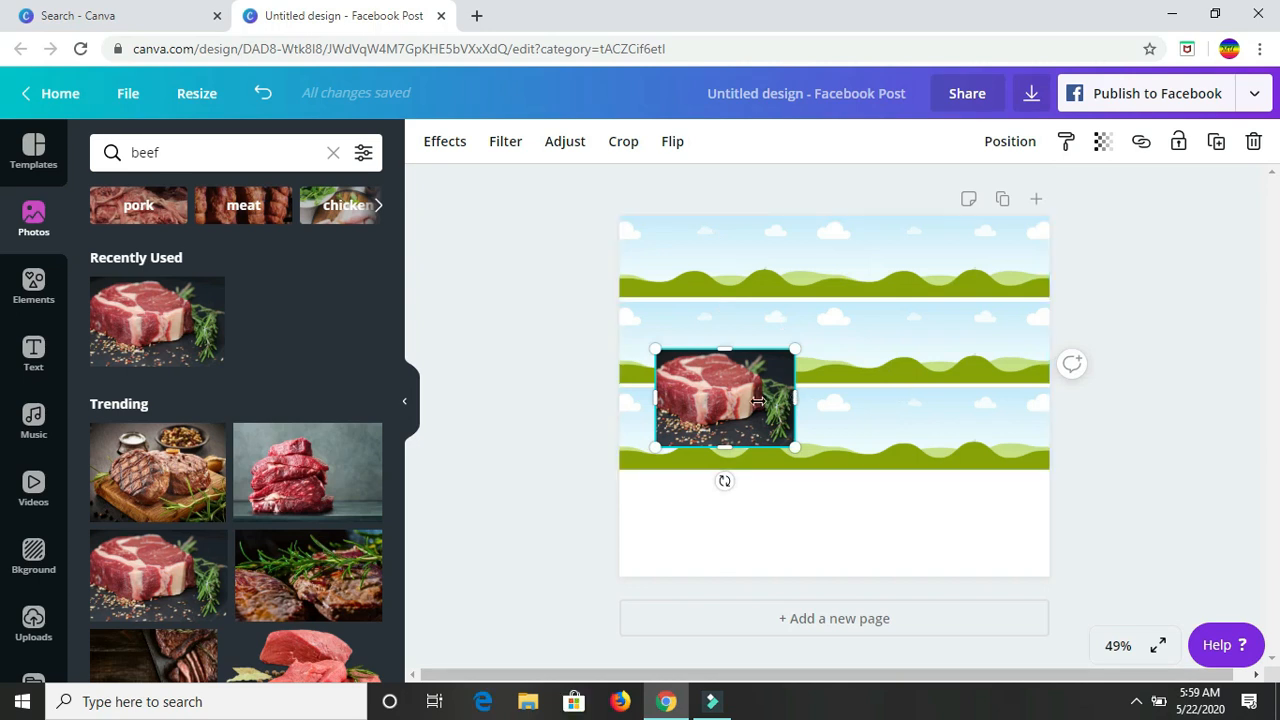
Adjust the steak photo's width by its side edge to about 35% of the page width, undoing the last resize.
{"action": "left_click_drag", "start_coordinate": [758, 401], "coordinate": [900, 405]}
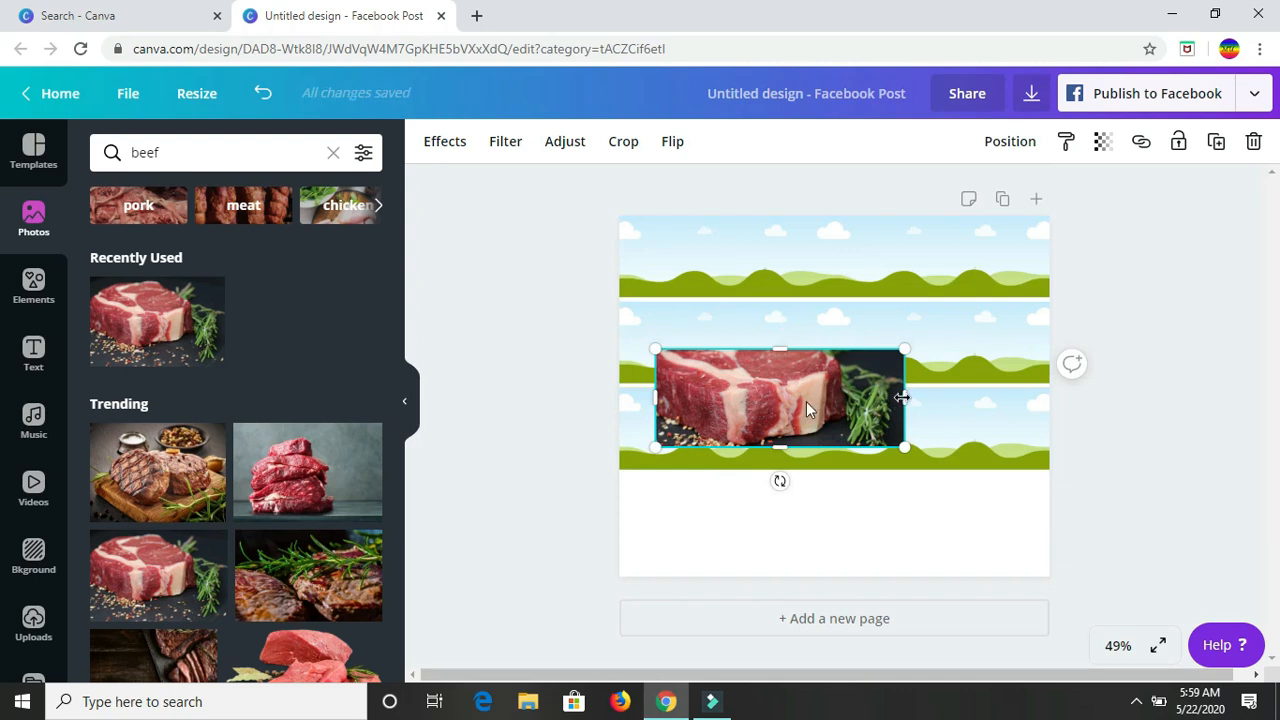
{"action": "left_click_drag", "start_coordinate": [901, 397], "coordinate": [856, 394]}
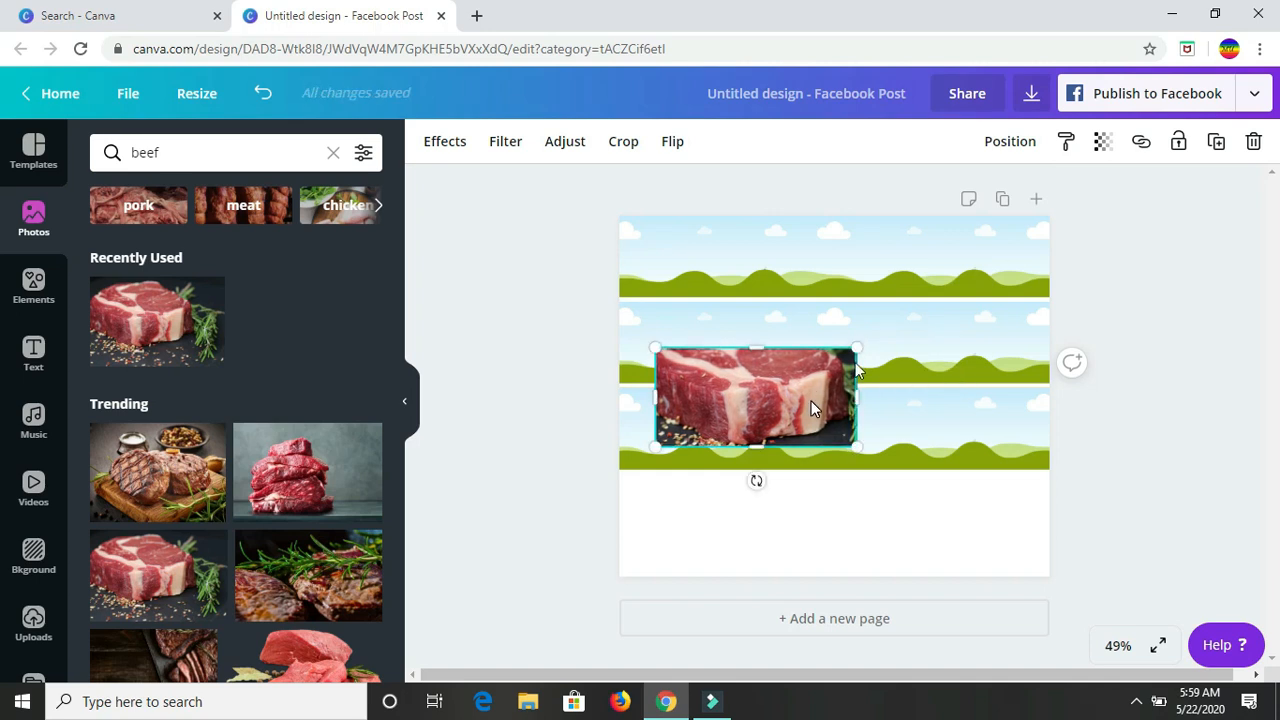
{"action": "left_click", "coordinate": [263, 94]}
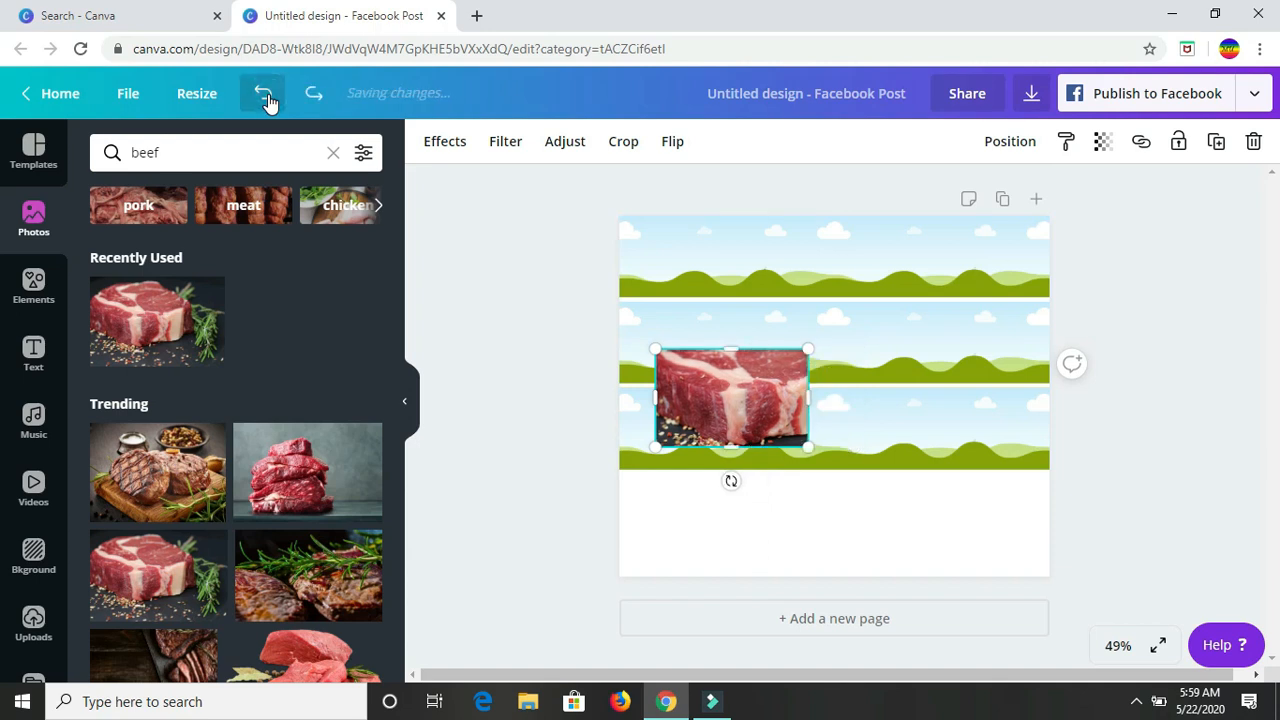
Undo the last width change on the raw steak photo and place it in the grid's top row.
{"action": "left_click", "coordinate": [264, 95]}
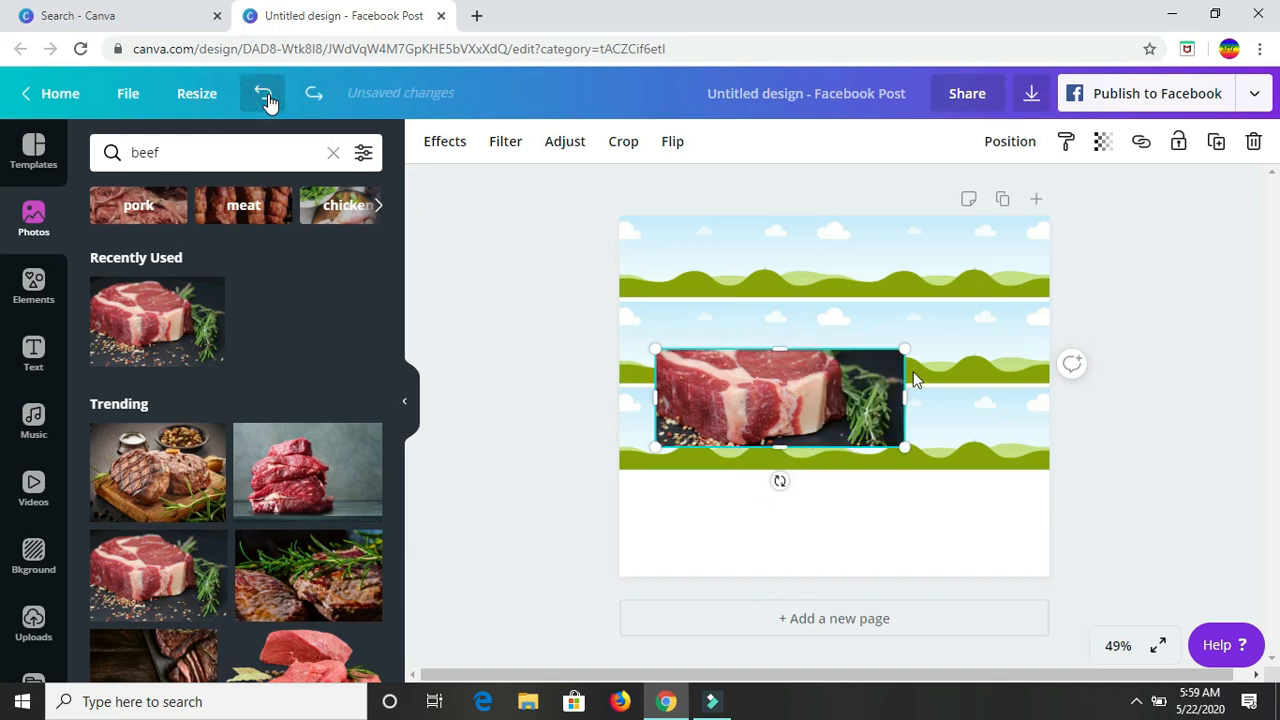
{"action": "left_click_drag", "start_coordinate": [842, 398], "coordinate": [831, 252]}
{"action": "left_click", "coordinate": [1162, 262]}
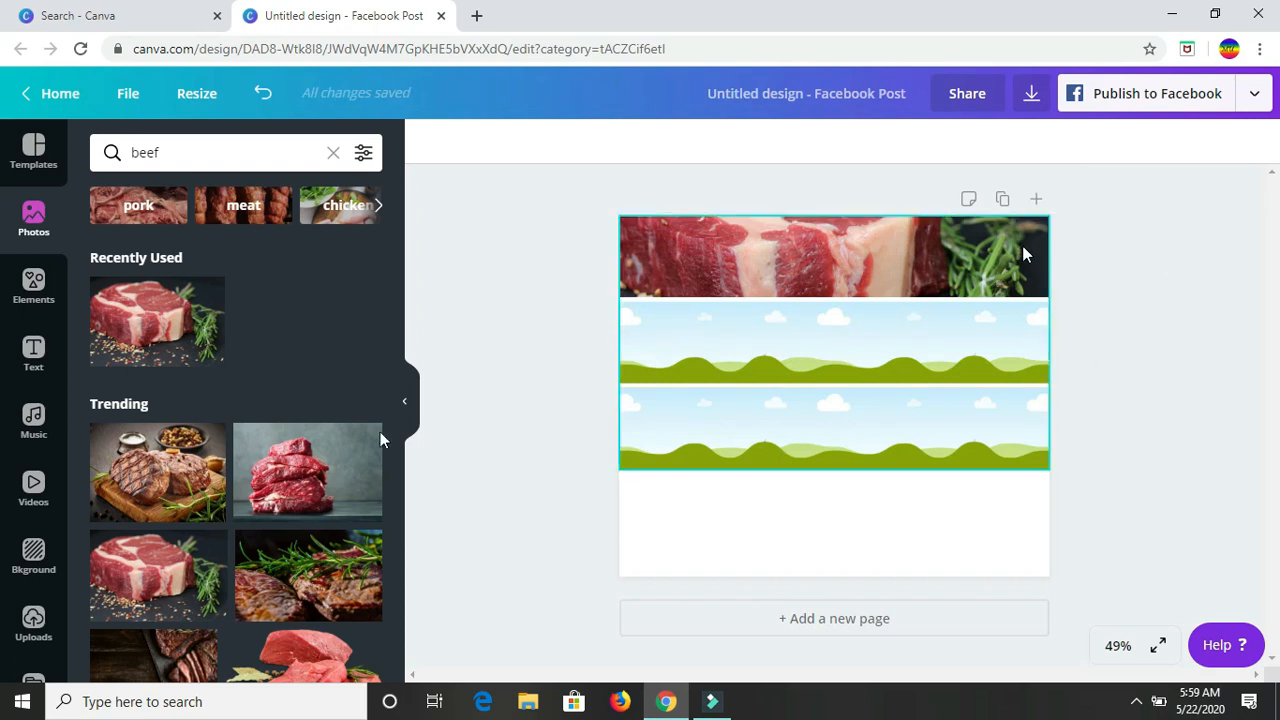
Delete only the raw steak image from the grid's top row, keeping the grid.
{"action": "left_click", "coordinate": [833, 256]}
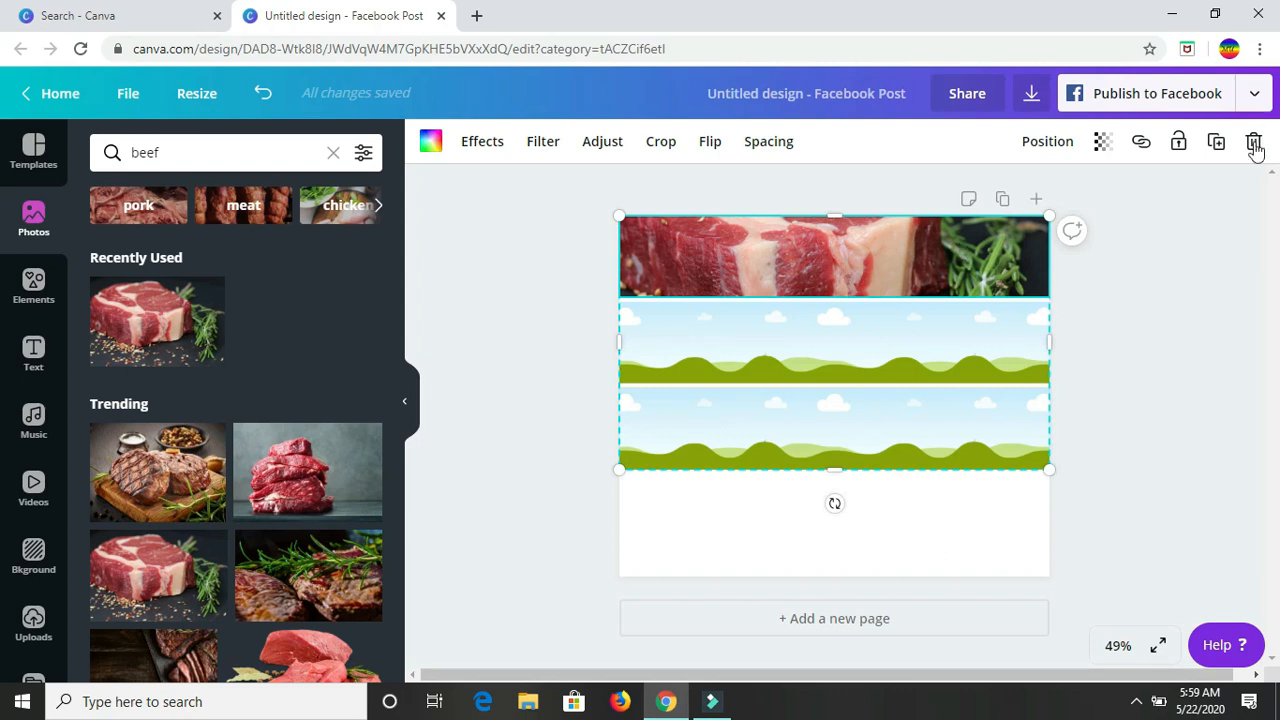
{"action": "left_click", "coordinate": [1254, 143]}
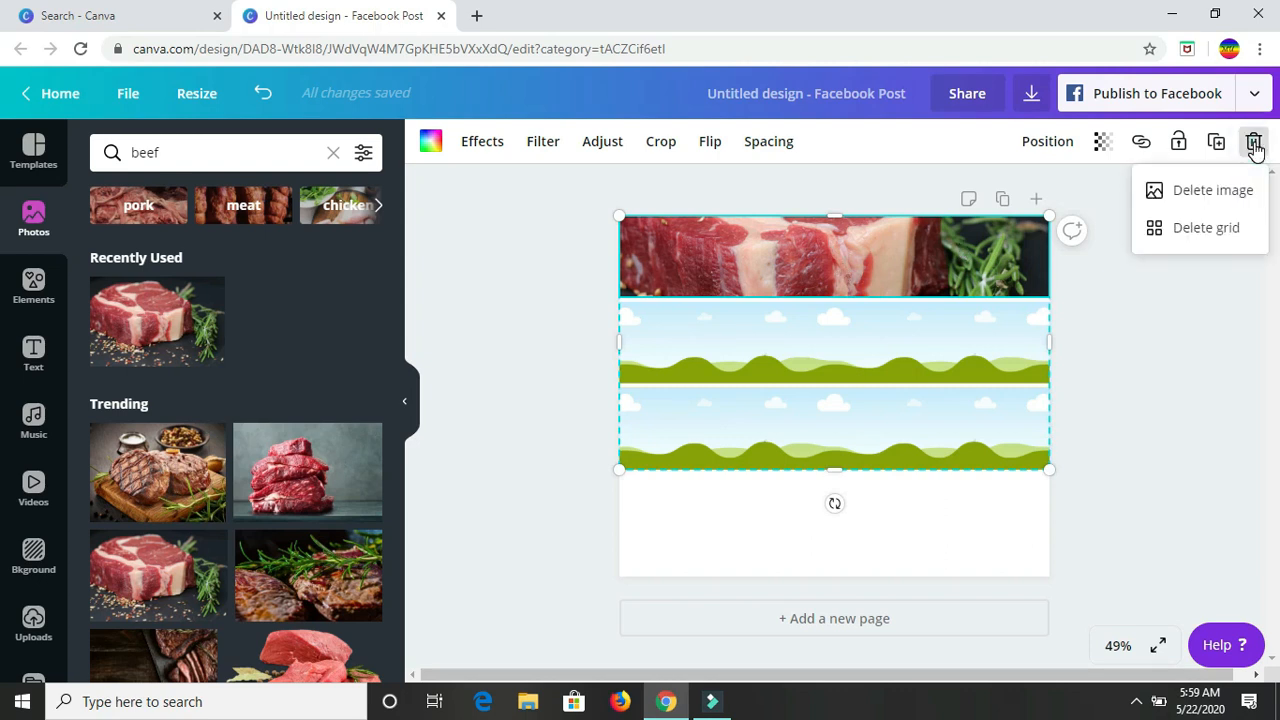
{"action": "left_click", "coordinate": [1211, 192]}
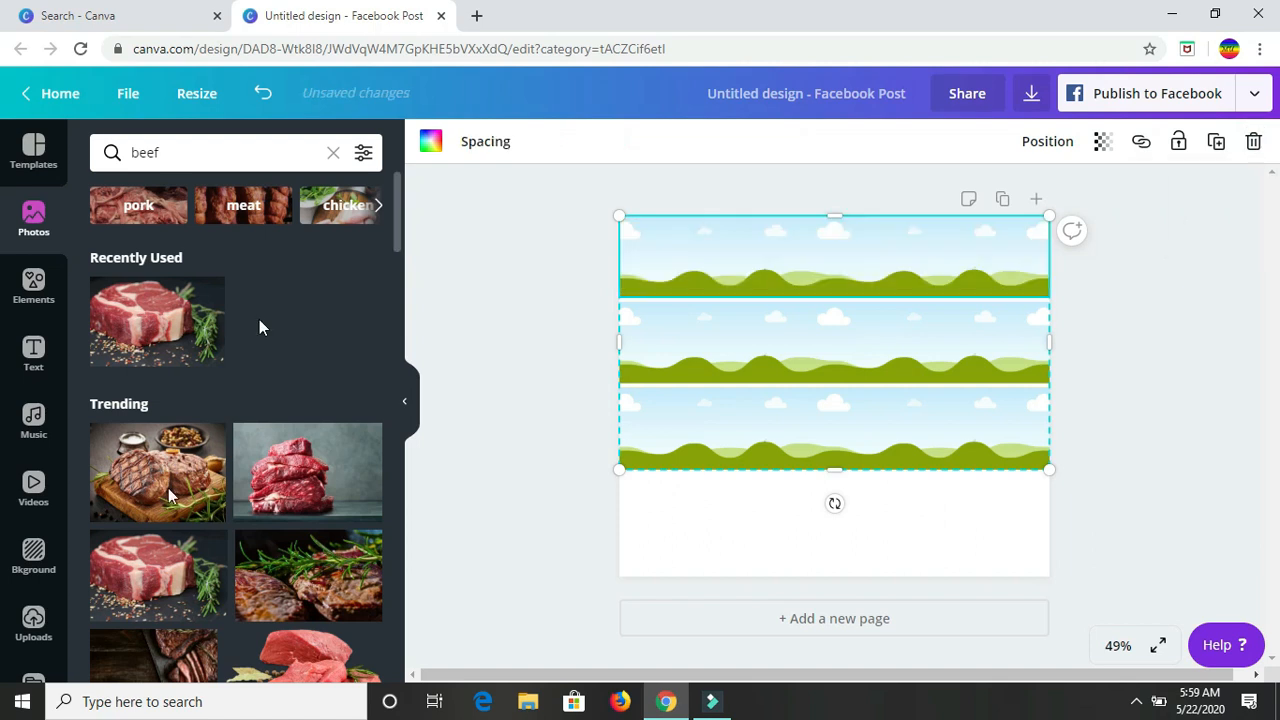
Add the grilled steaks photo, scale it down to about a third of the page width and place it in the grid's top row.
{"action": "left_click", "coordinate": [147, 466]}
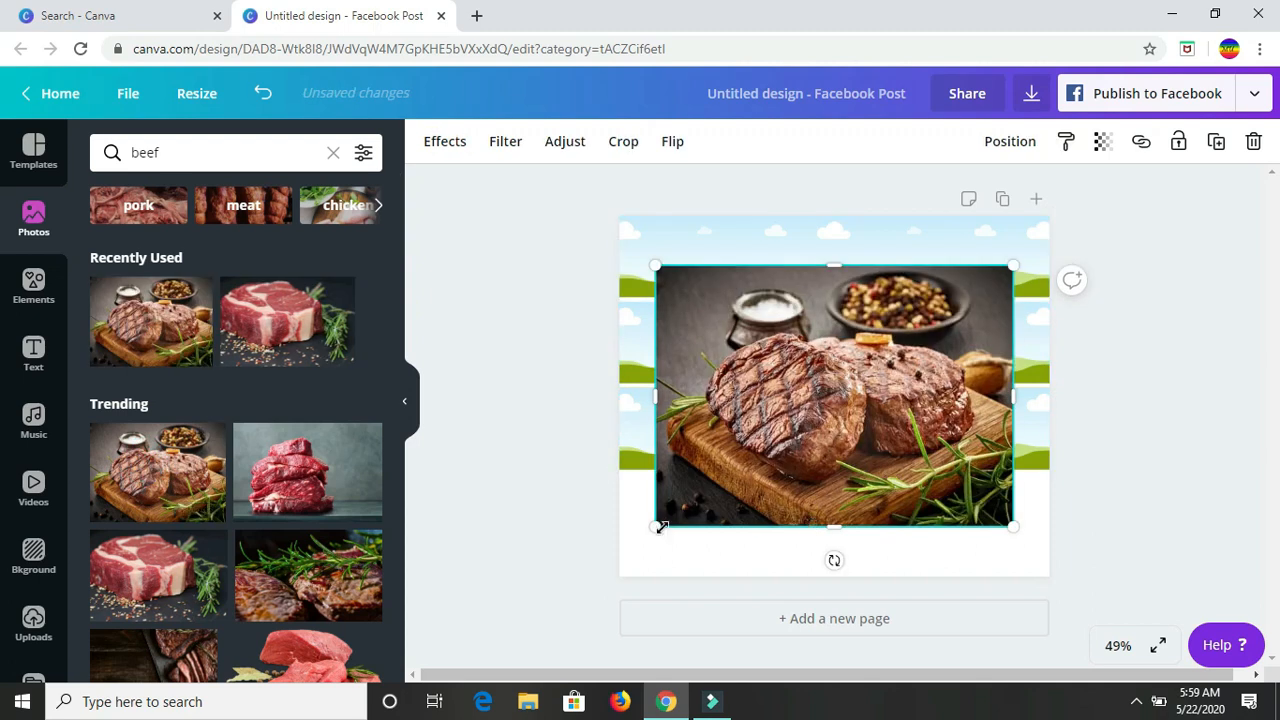
{"action": "left_click_drag", "start_coordinate": [655, 525], "coordinate": [860, 372]}
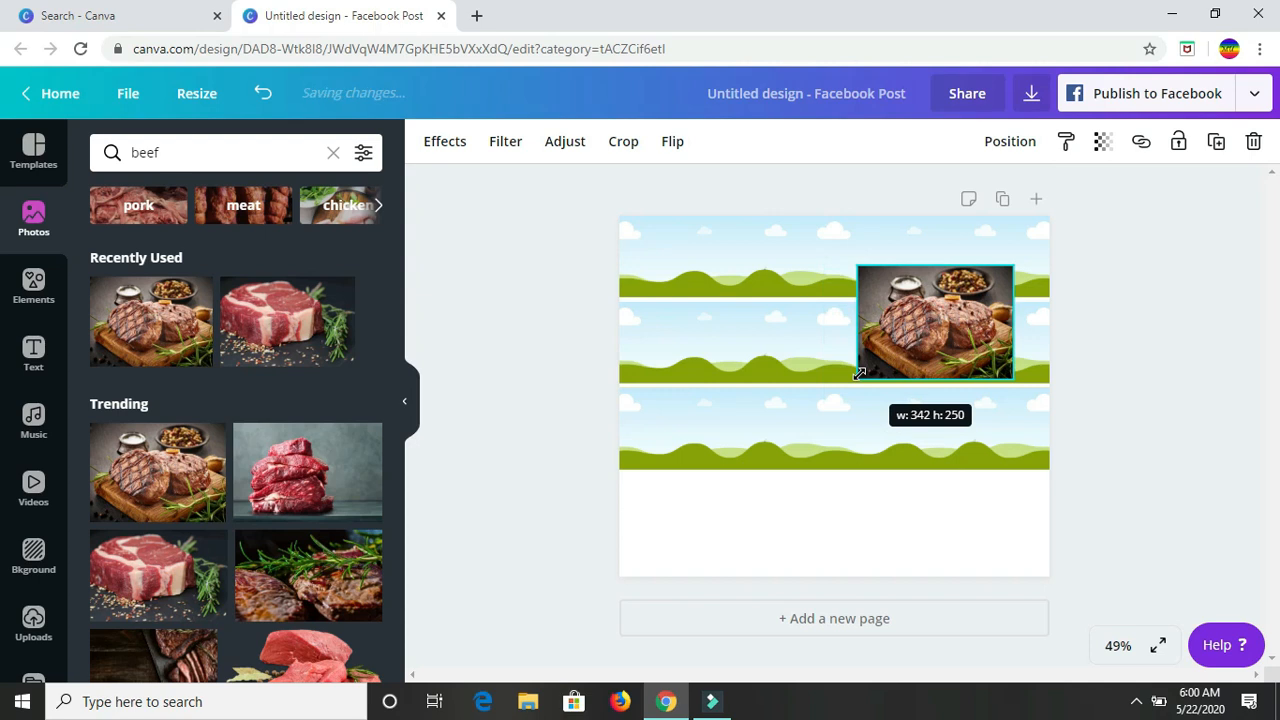
{"action": "left_click_drag", "start_coordinate": [860, 372], "coordinate": [874, 362]}
{"action": "left_click_drag", "start_coordinate": [909, 310], "coordinate": [849, 271]}
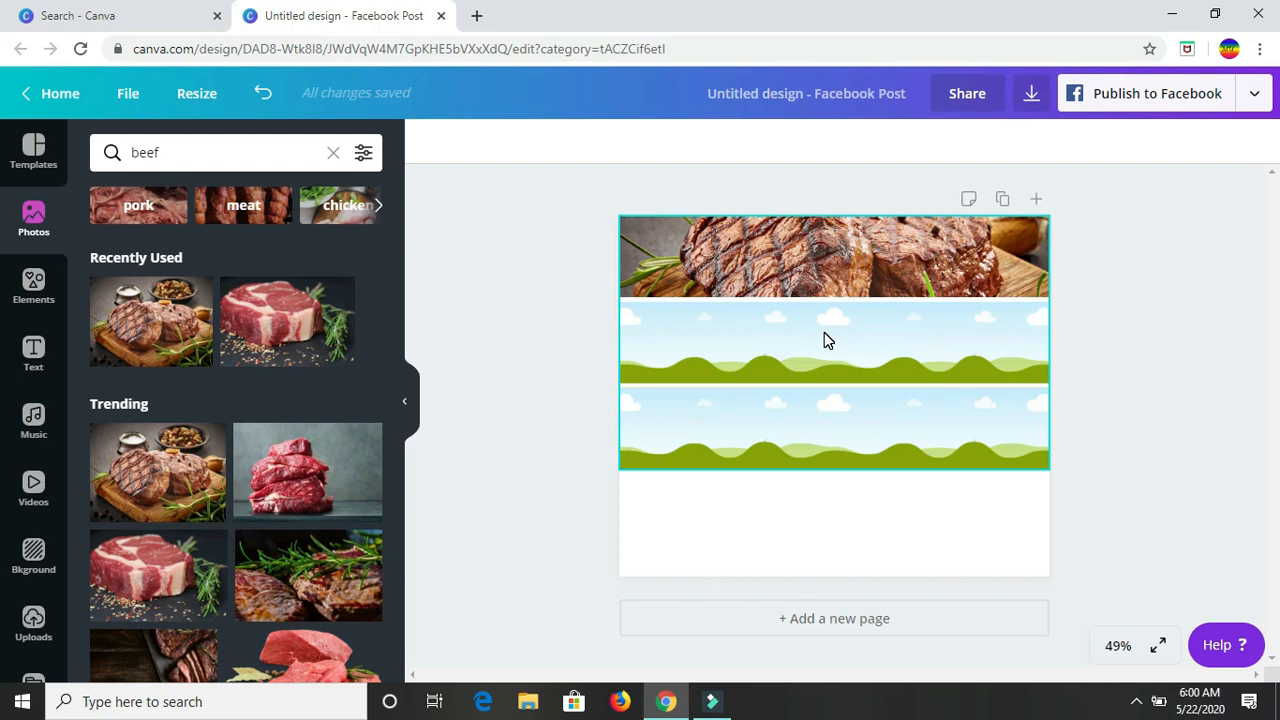
Replace the photo search term with "legumes" and run the search.
{"action": "left_click", "coordinate": [120, 152]}
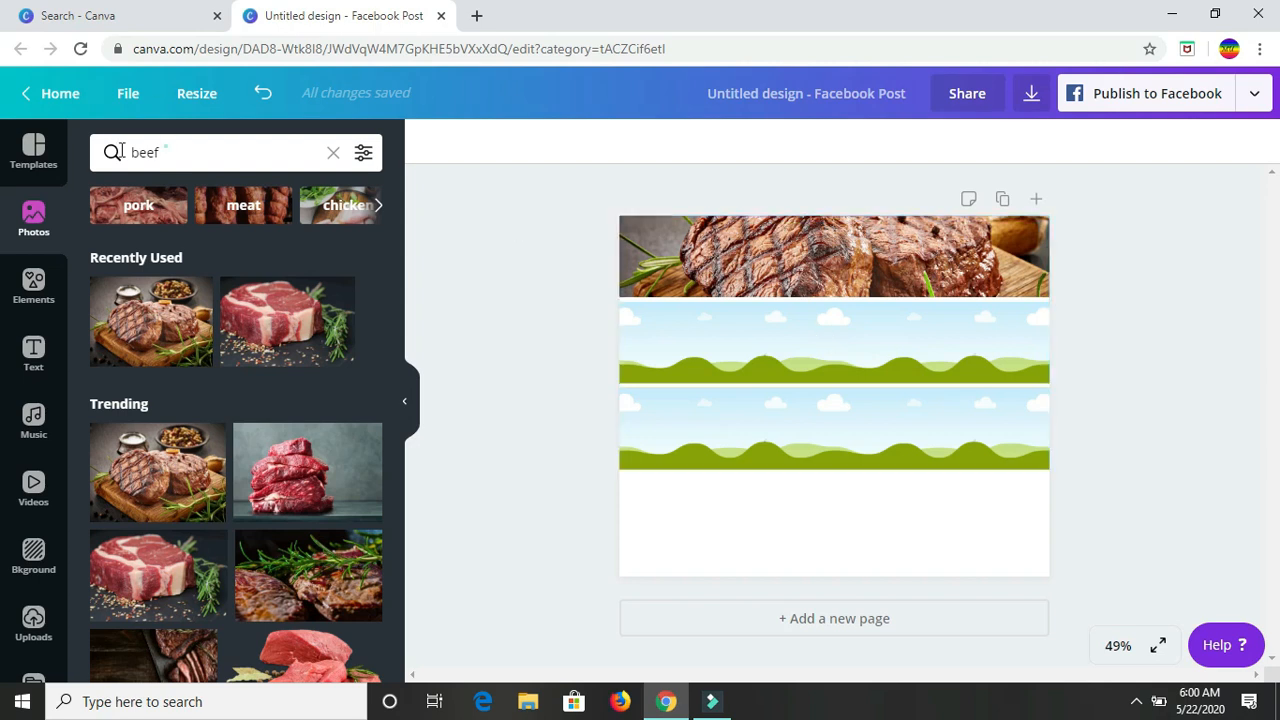
{"action": "double_click", "coordinate": [128, 151]}
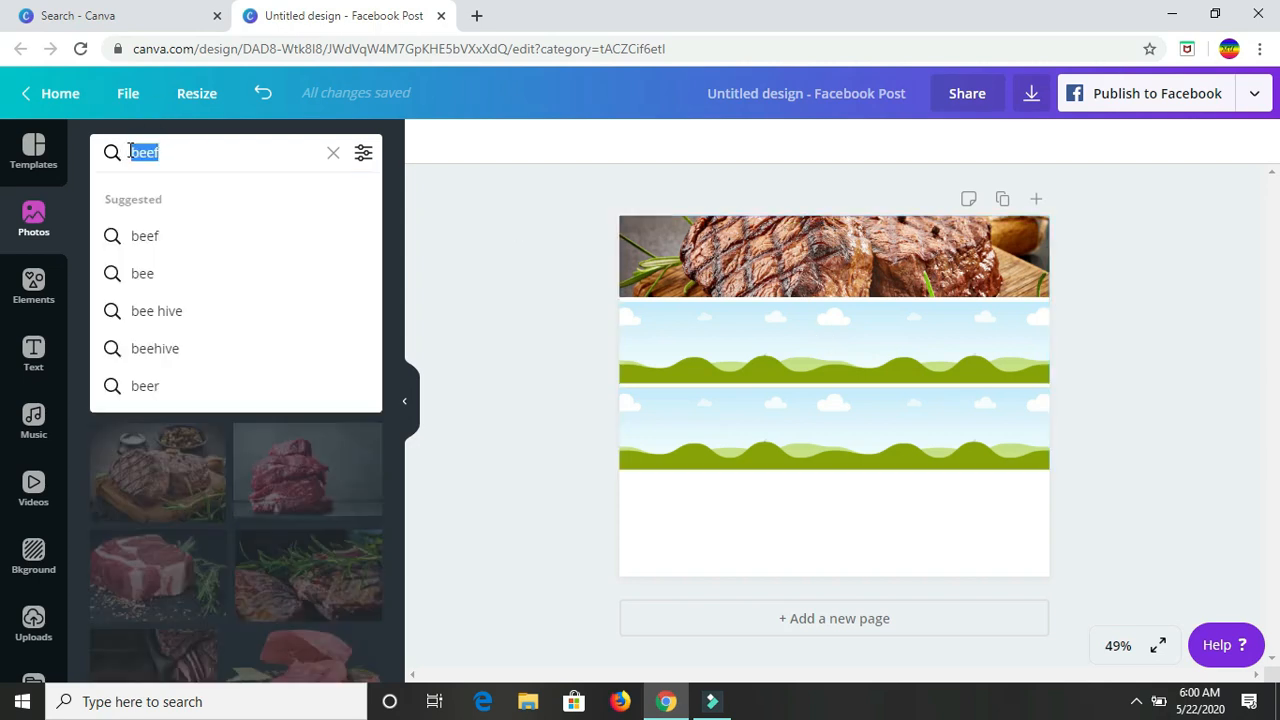
{"action": "key", "text": "BackSpace"}
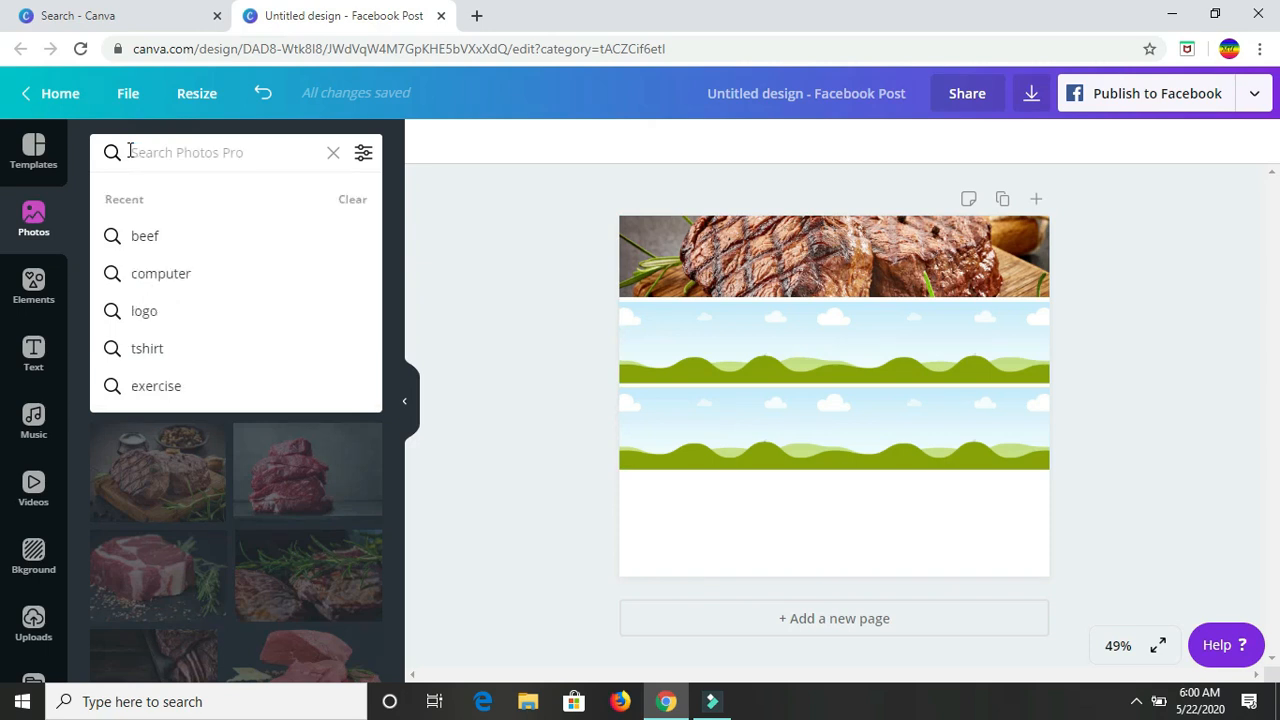
{"action": "type", "text": "le"}
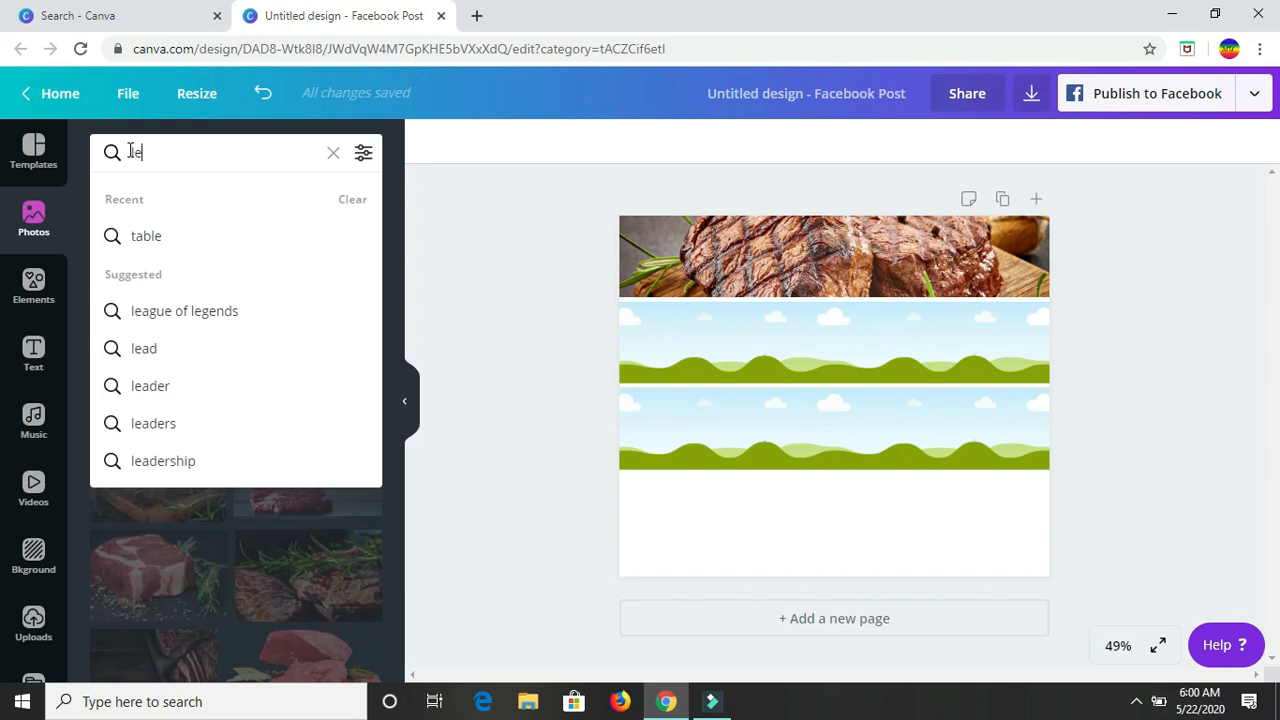
{"action": "type", "text": "gumes"}
{"action": "key", "text": "Return"}
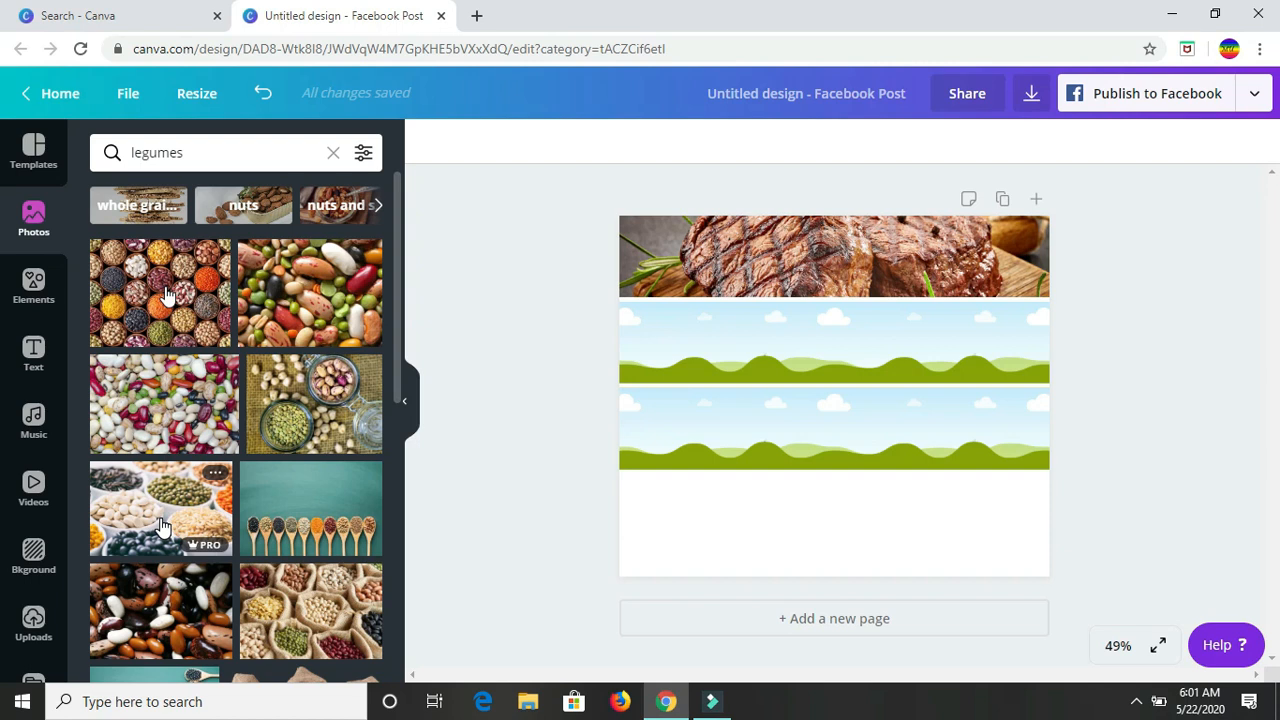
Add the colourful mixed beans photo, scale it down to about a quarter of the page width and place it in the grid's middle row.
{"action": "left_click", "coordinate": [316, 291]}
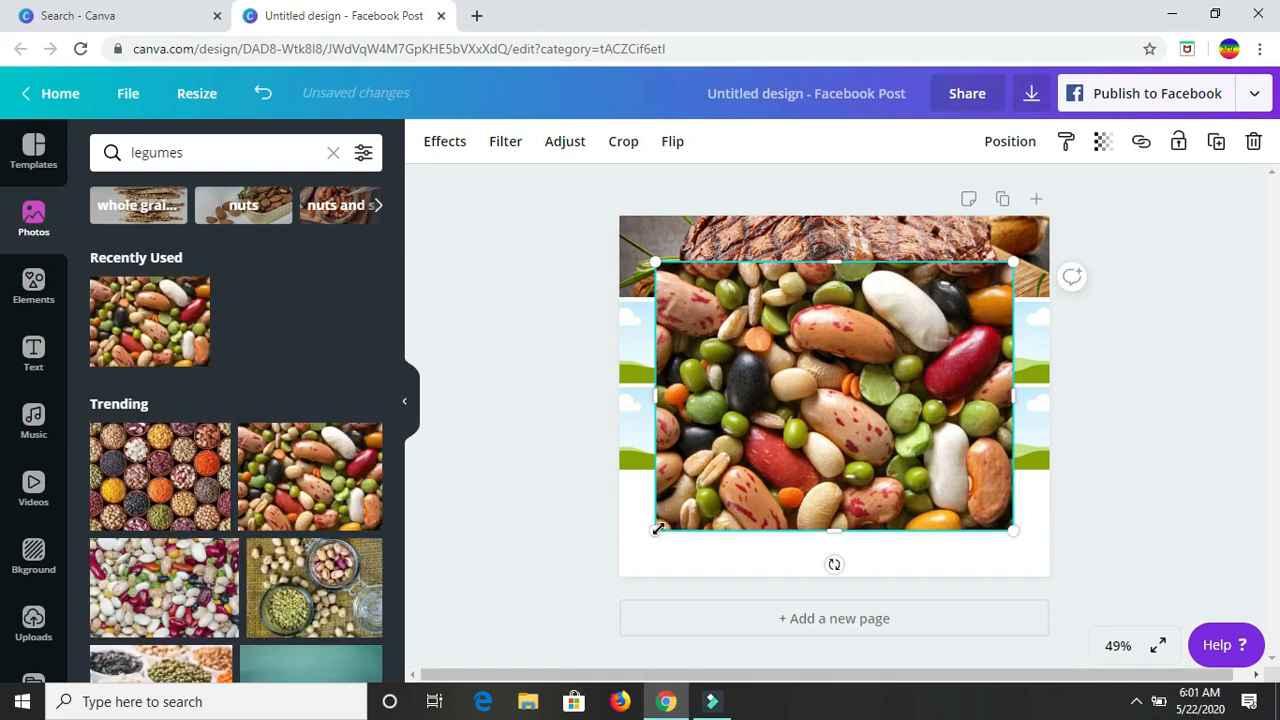
{"action": "left_click_drag", "start_coordinate": [657, 530], "coordinate": [826, 362]}
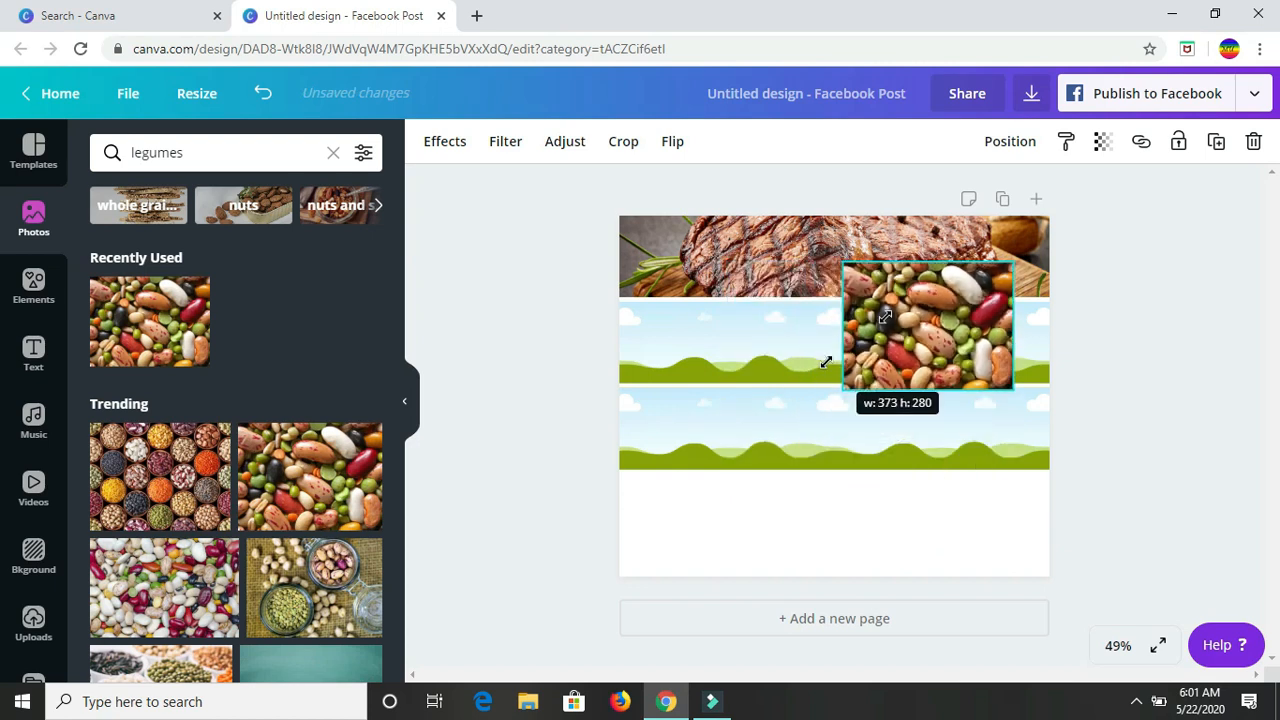
{"action": "left_click_drag", "start_coordinate": [826, 362], "coordinate": [888, 324]}
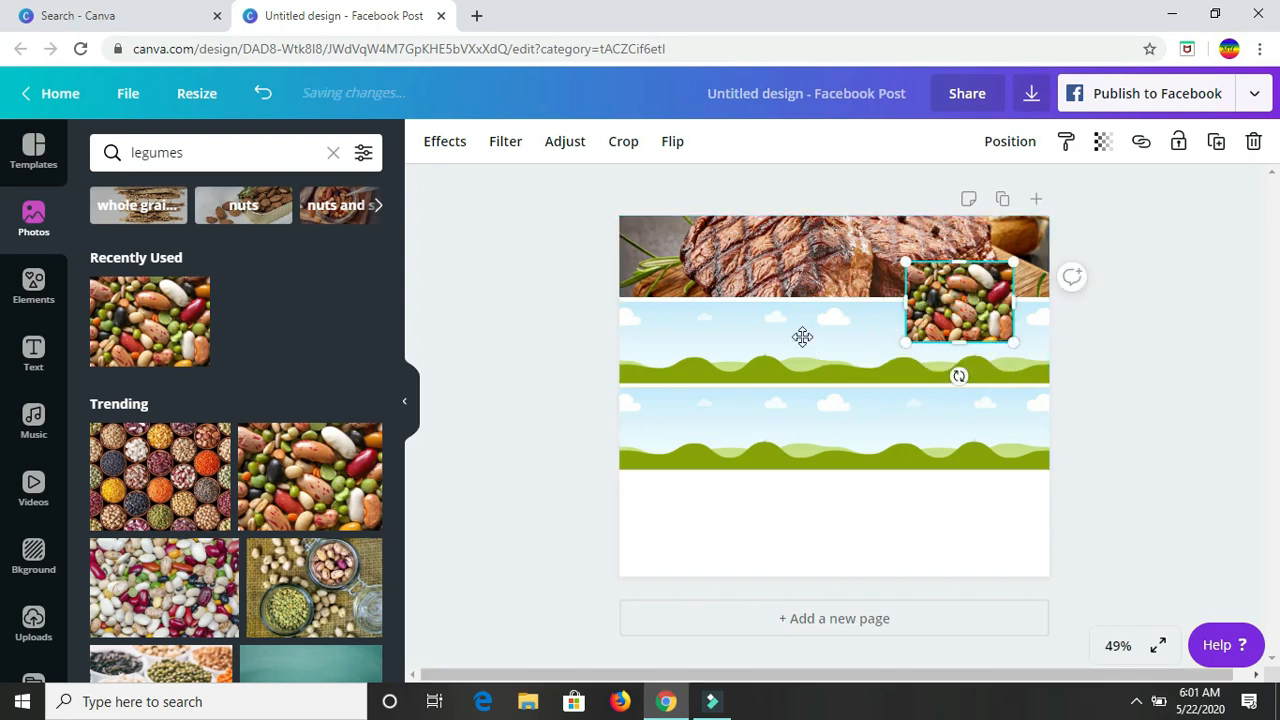
{"action": "key", "text": "ctrl+z"}
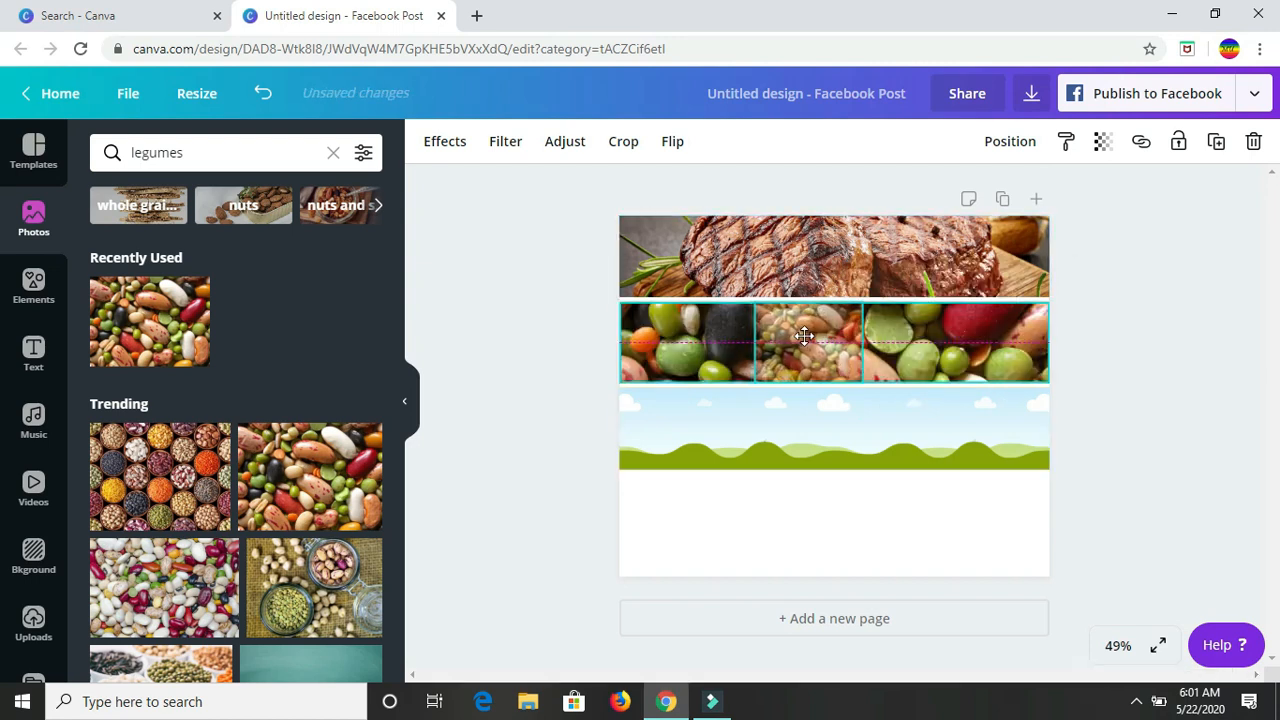
{"action": "key", "text": "ctrl+z"}
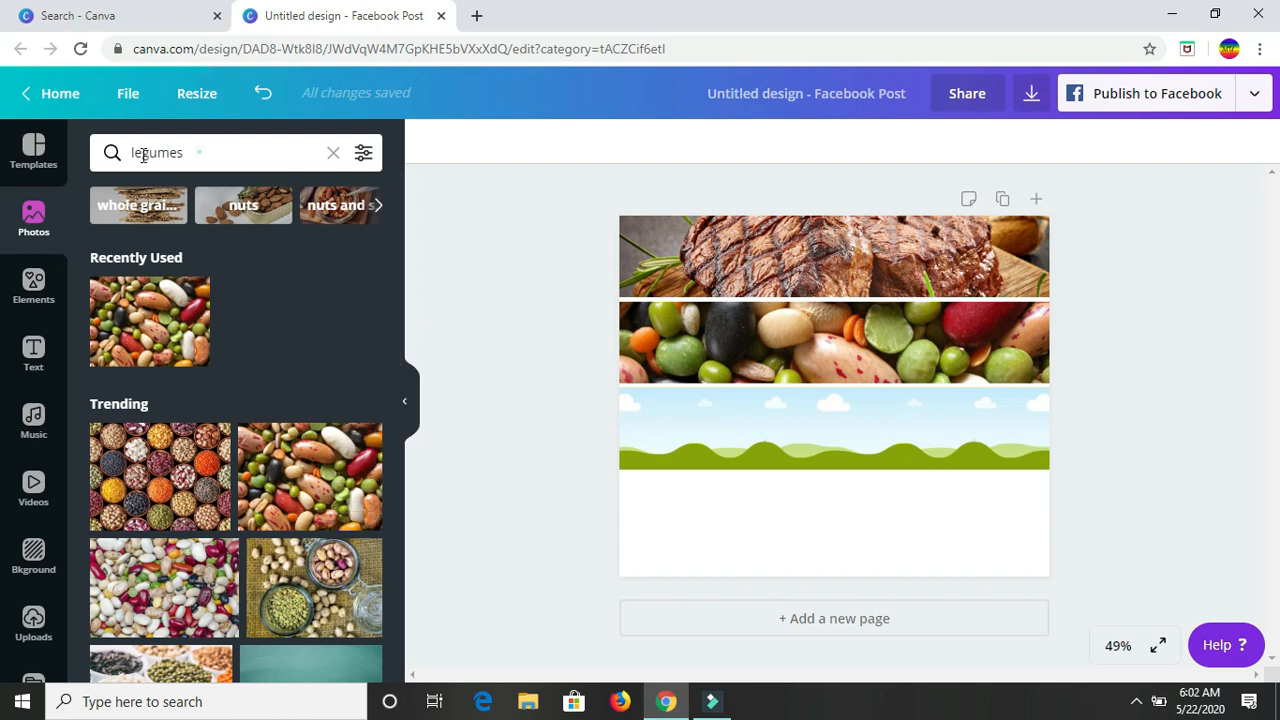
Replace the photo search term with "shellfish" and run the search.
{"action": "double_click", "coordinate": [130, 156]}
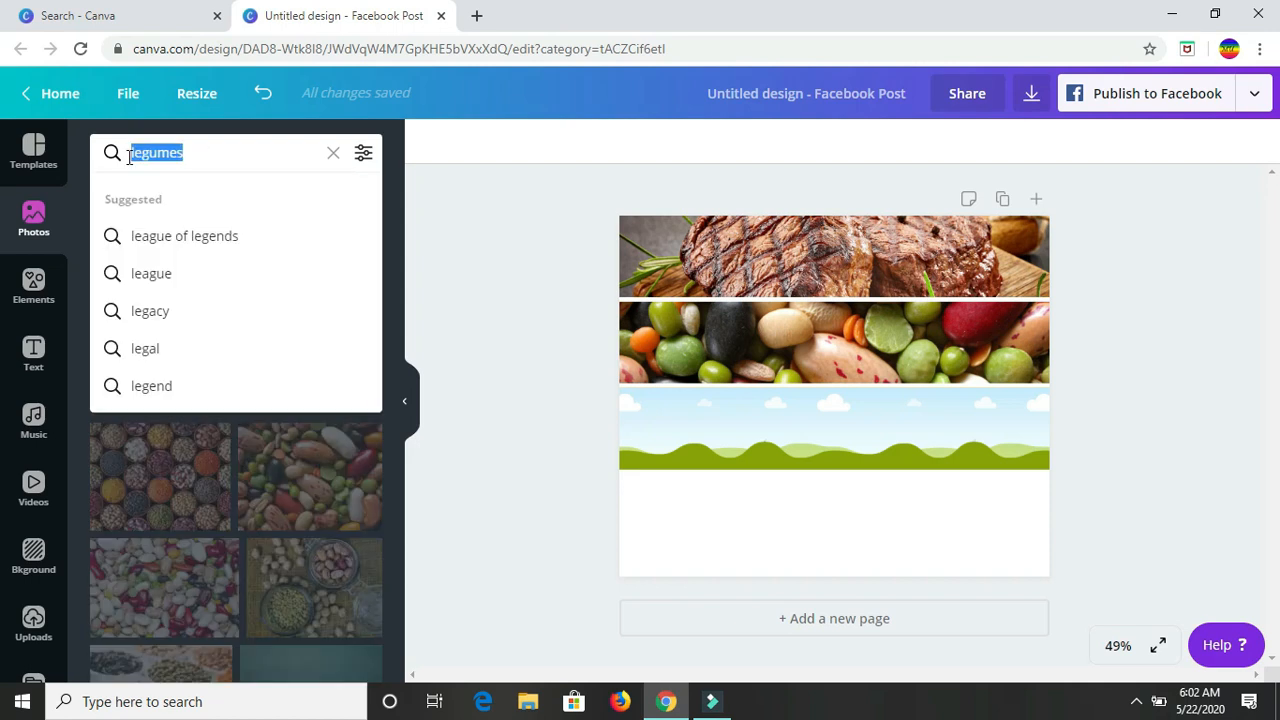
{"action": "key", "text": "BackSpace"}
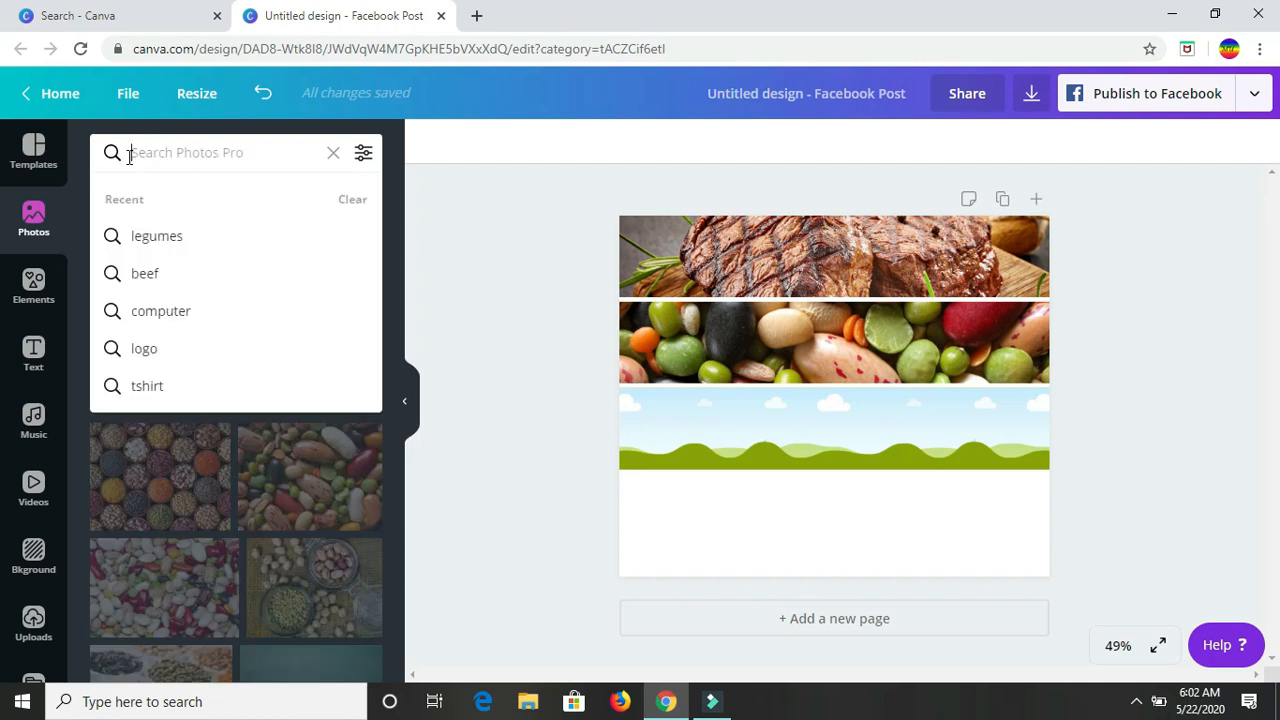
{"action": "type", "text": "shellf"}
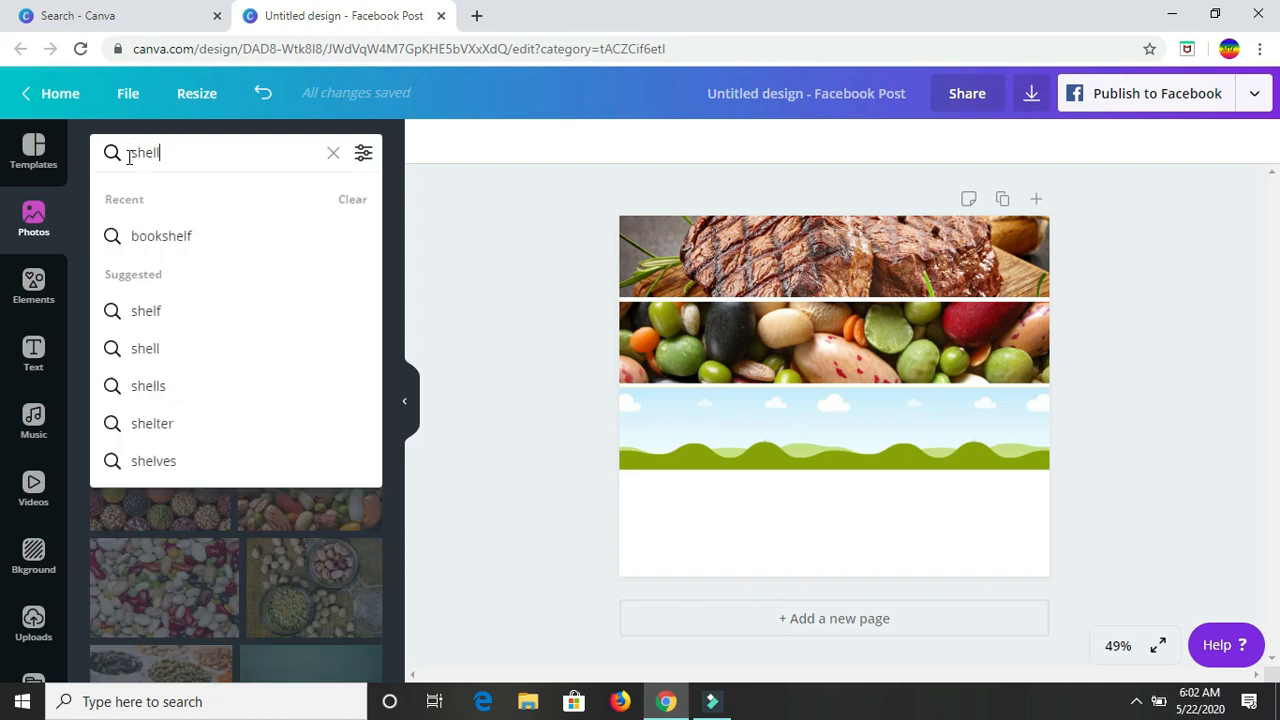
{"action": "type", "text": "is"}
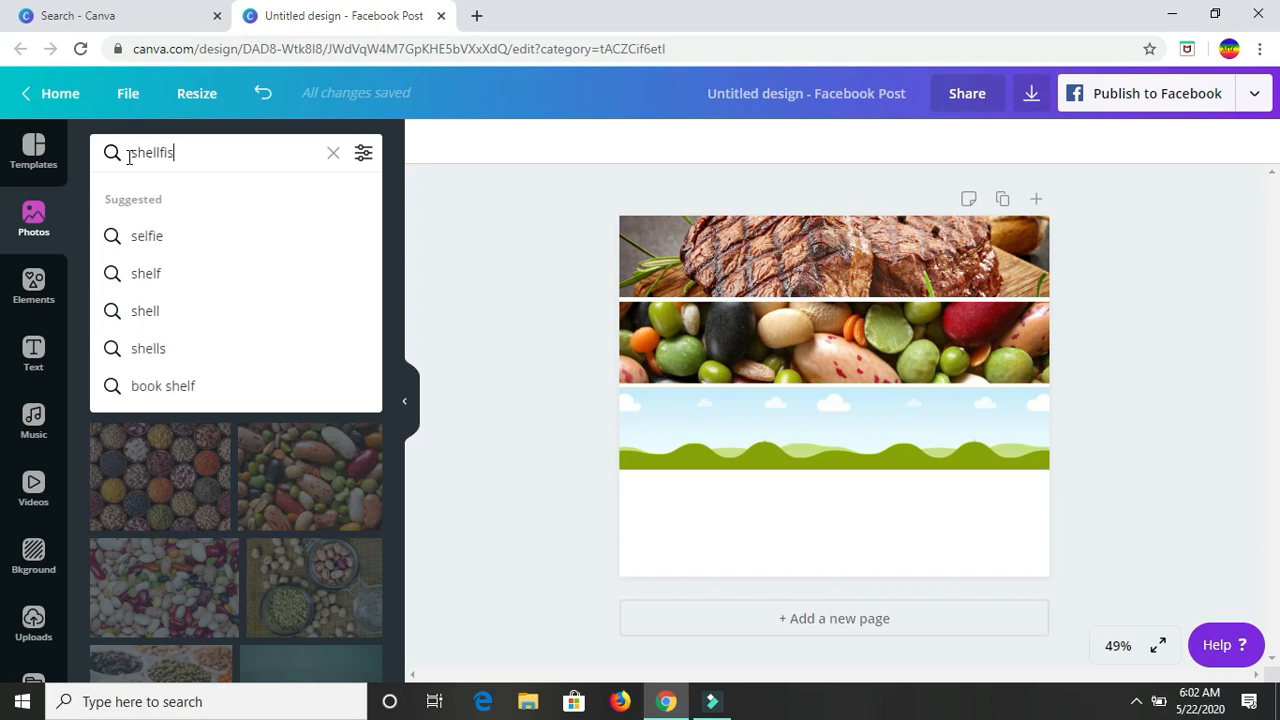
{"action": "type", "text": "h"}
{"action": "key", "text": "Return"}
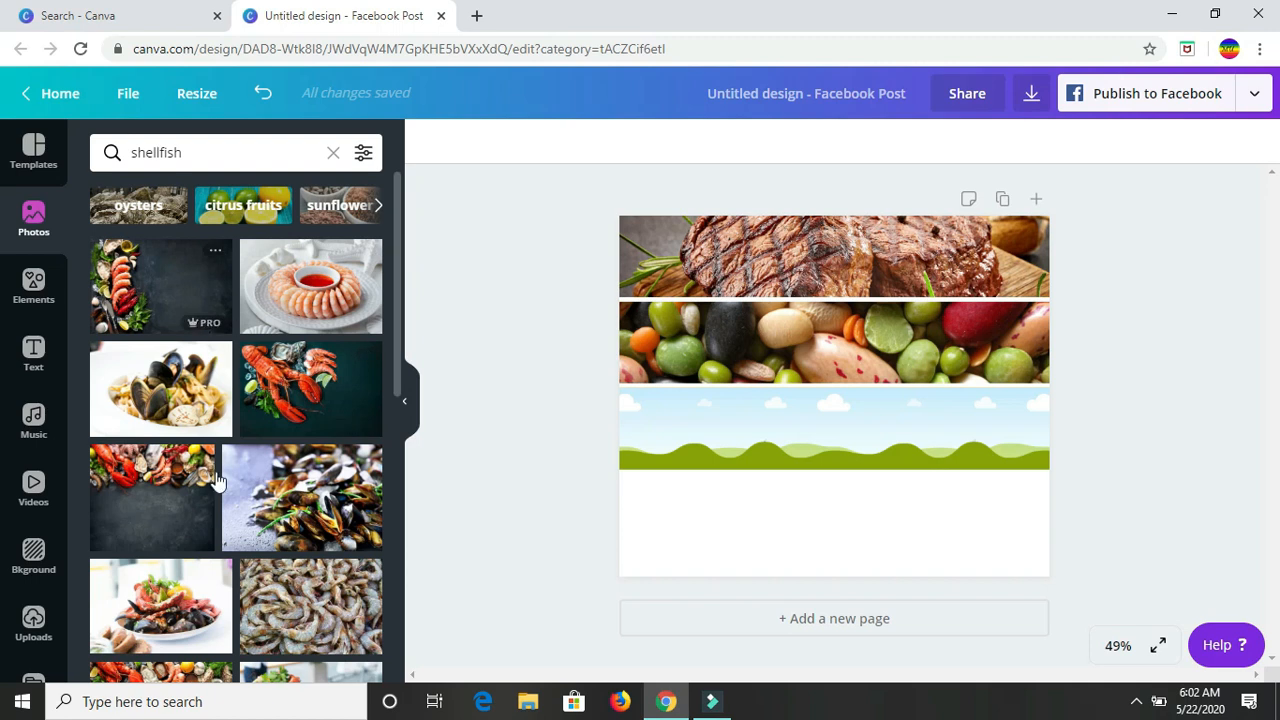
Add the lobster and prawns photo and crop the empty dark background from its right and lower edges.
{"action": "left_click", "coordinate": [303, 416]}
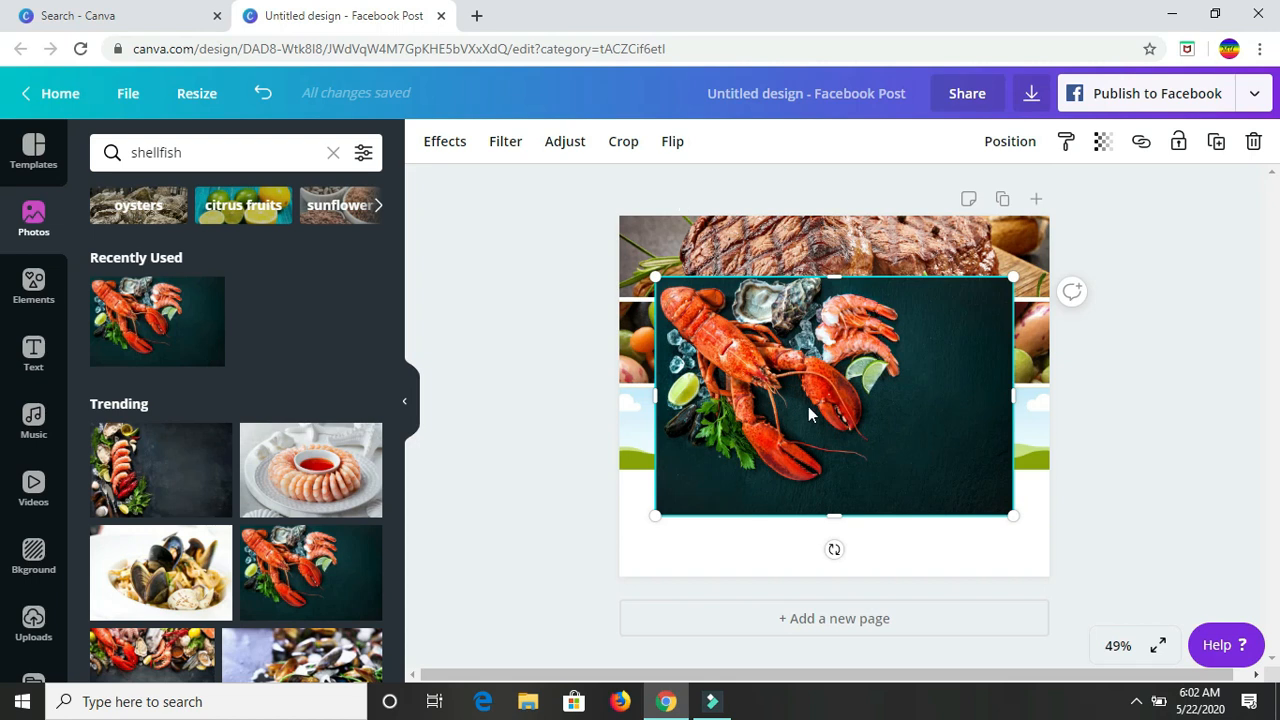
{"action": "left_click", "coordinate": [622, 143]}
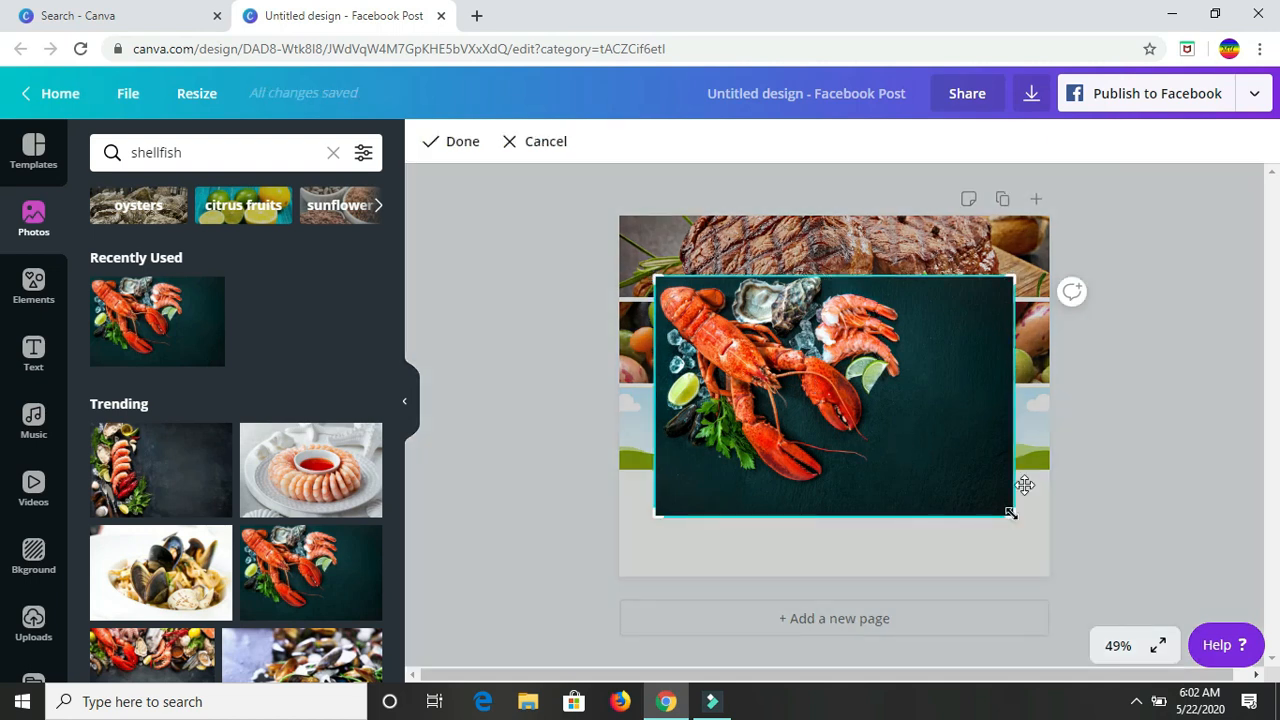
{"action": "left_click_drag", "start_coordinate": [1010, 513], "coordinate": [915, 478]}
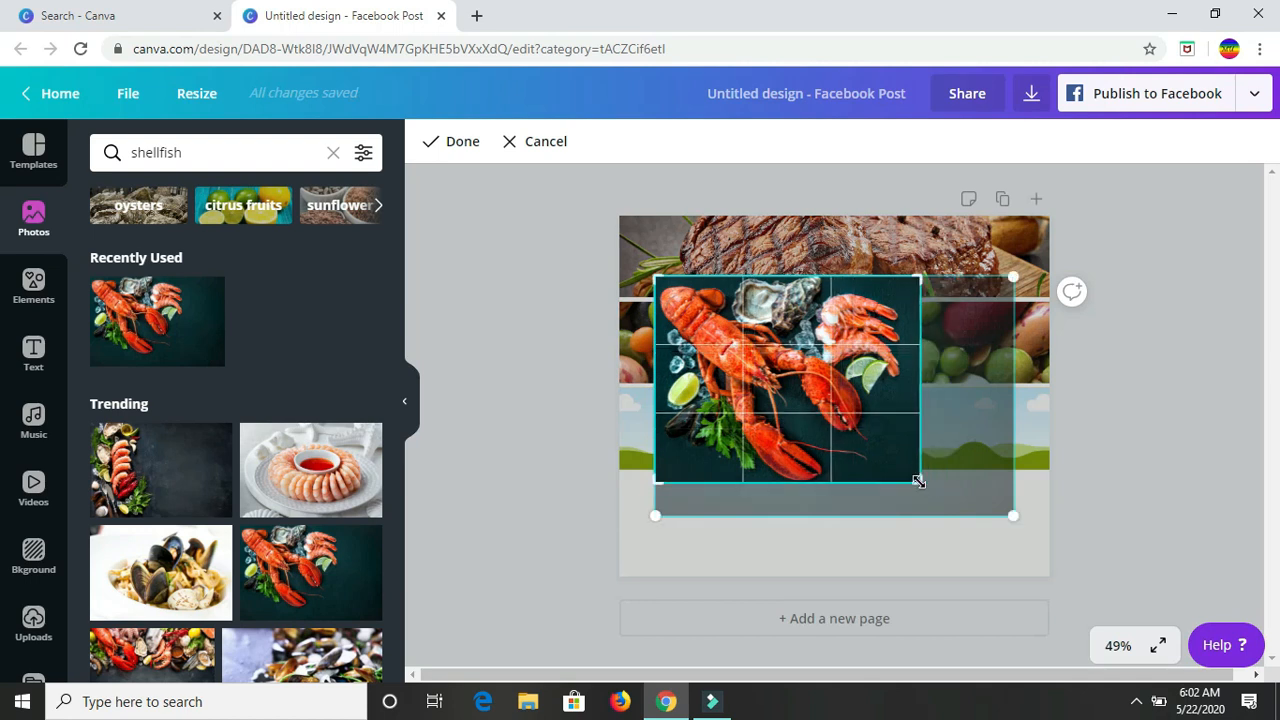
{"action": "left_click", "coordinate": [461, 147]}
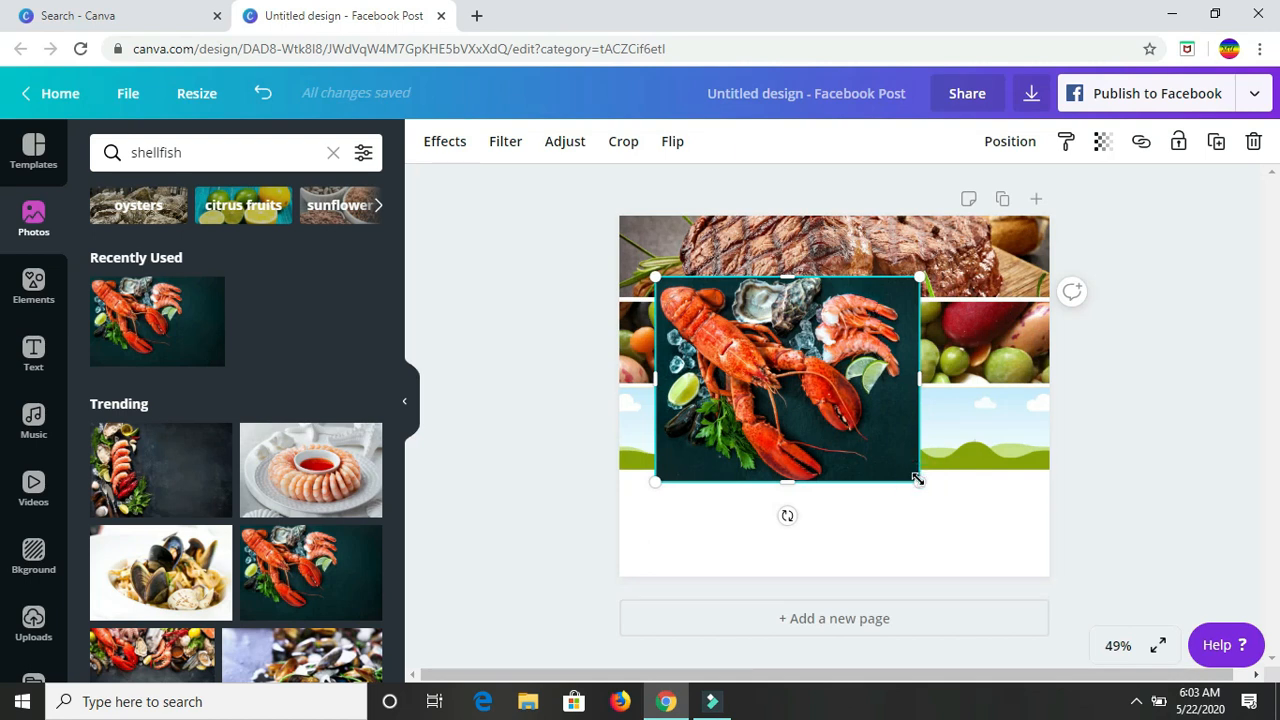
Scale the cropped lobster photo down to about a third of the page width and place it in the grid's bottom row.
{"action": "left_click_drag", "start_coordinate": [836, 410], "coordinate": [798, 378]}
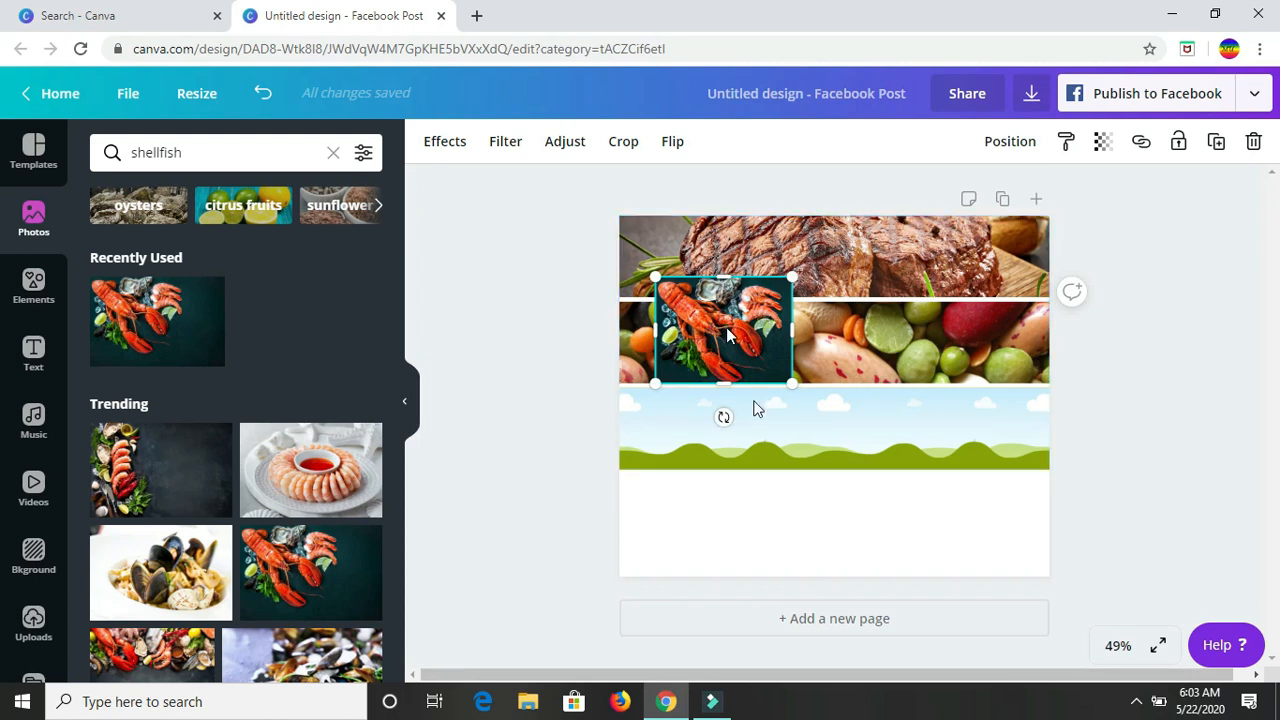
{"action": "left_click_drag", "start_coordinate": [728, 335], "coordinate": [762, 423]}
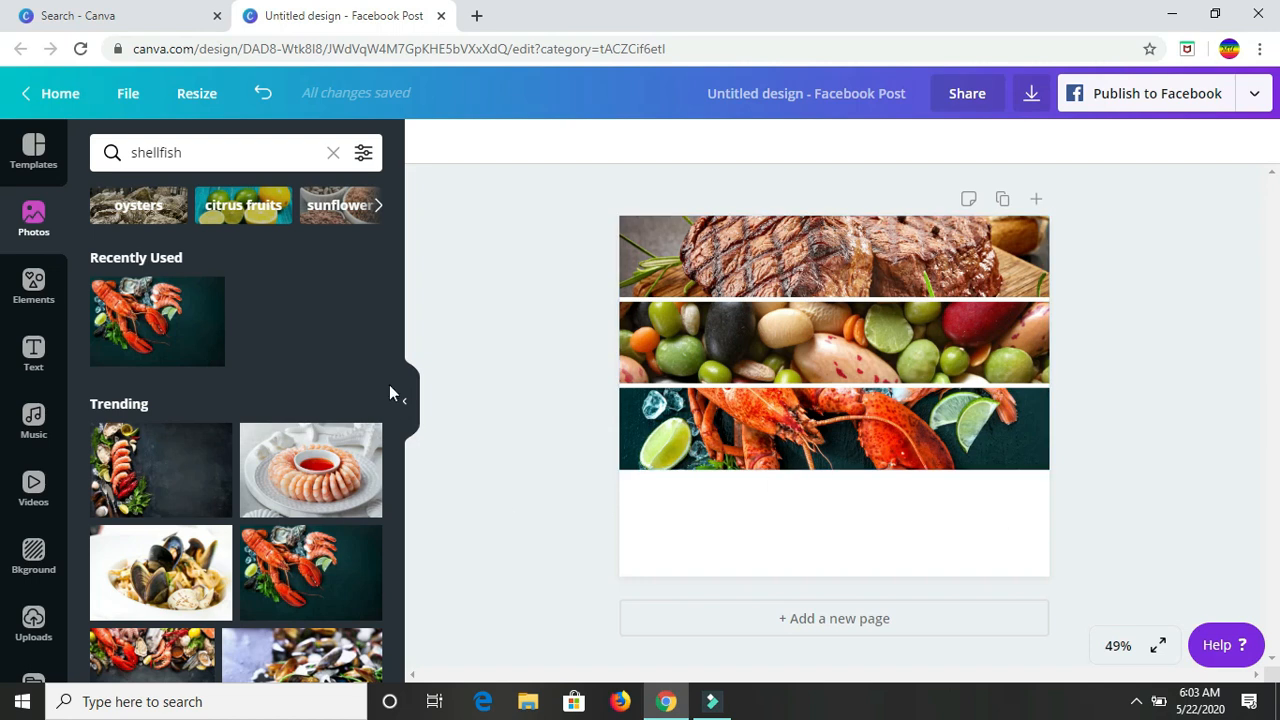
{"action": "left_click", "coordinate": [405, 410]}
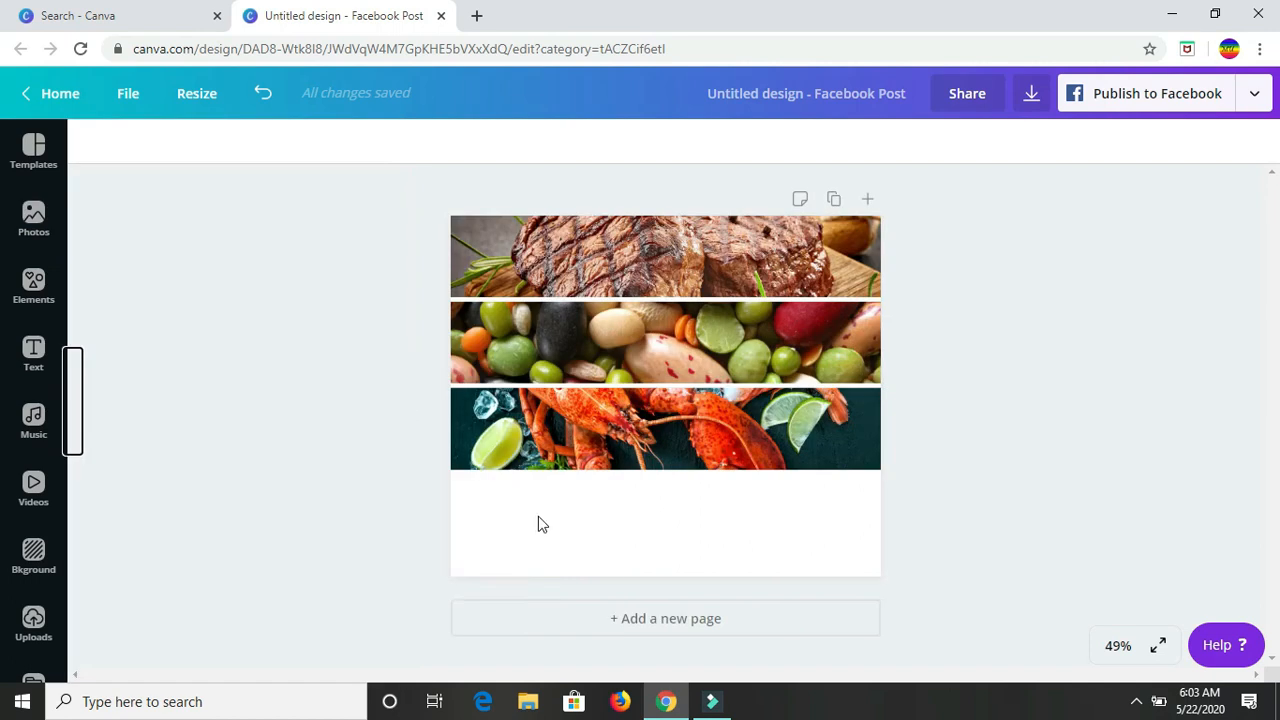
Add a subheading text box in the blank area below the grid and enlarge it to font size 46.6.
{"action": "left_click", "coordinate": [38, 347]}
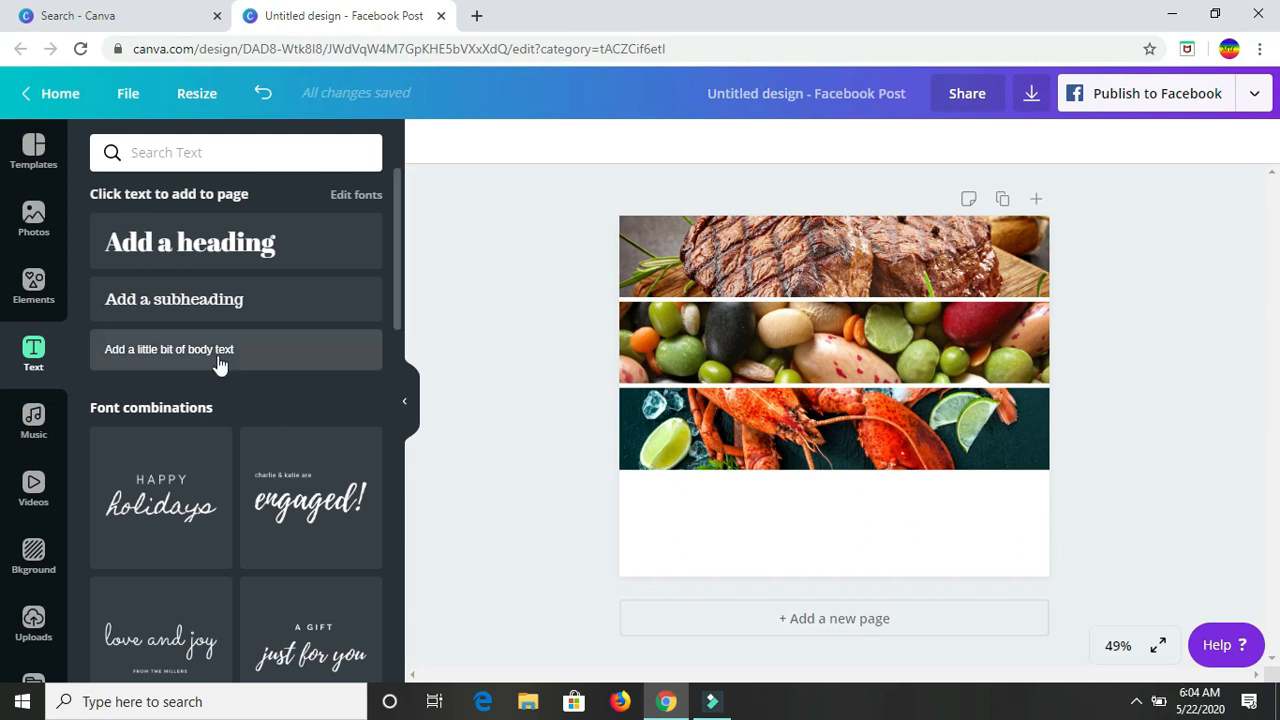
{"action": "left_click", "coordinate": [190, 315]}
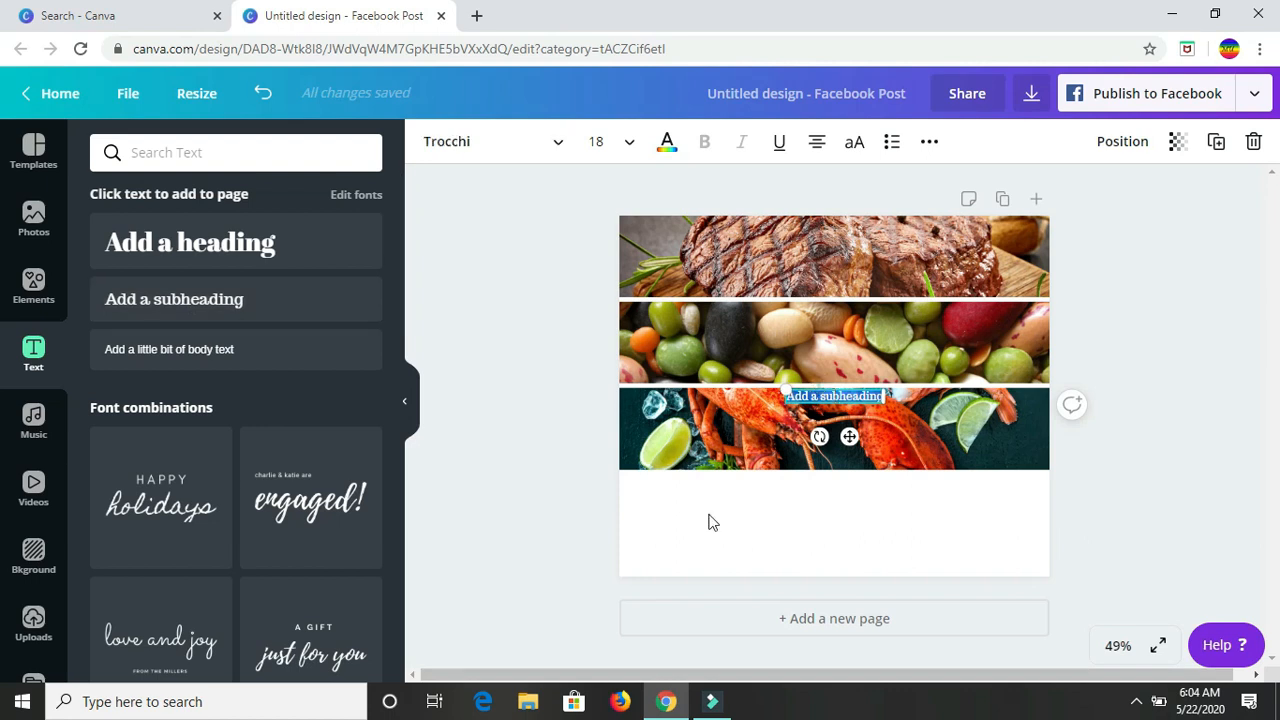
{"action": "left_click_drag", "start_coordinate": [849, 436], "coordinate": [718, 561]}
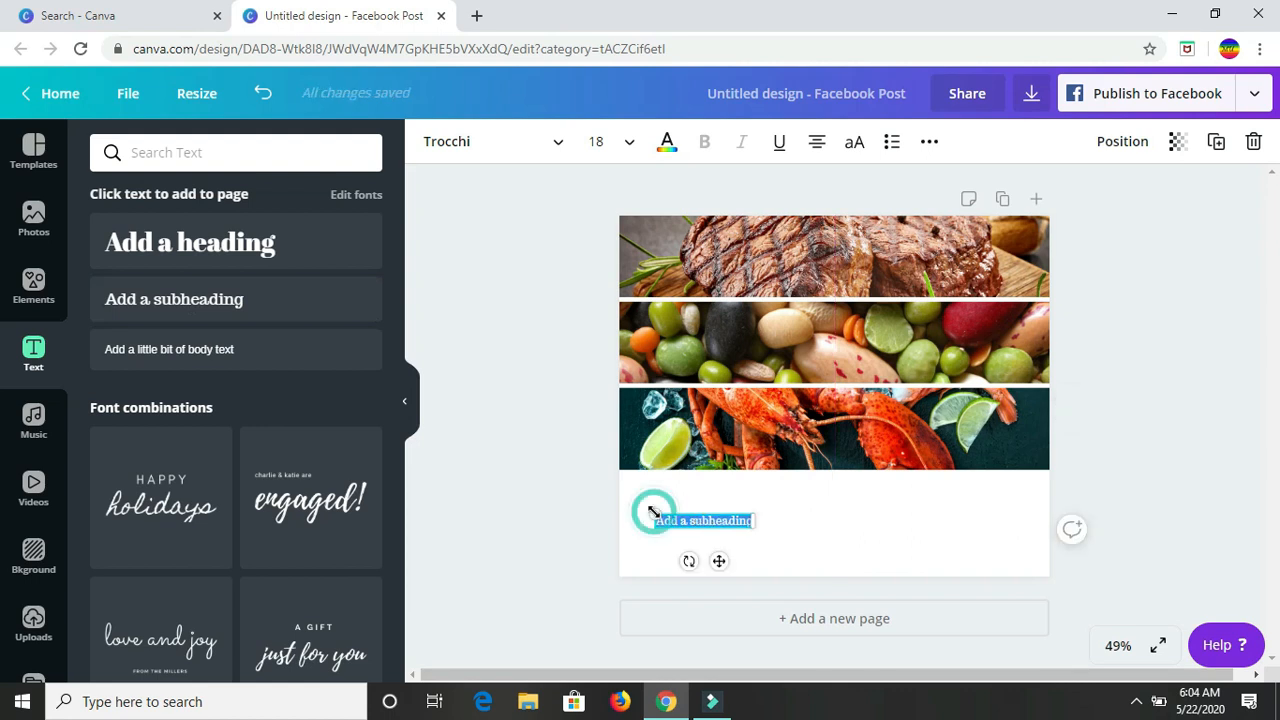
{"action": "left_click_drag", "start_coordinate": [656, 515], "coordinate": [507, 462]}
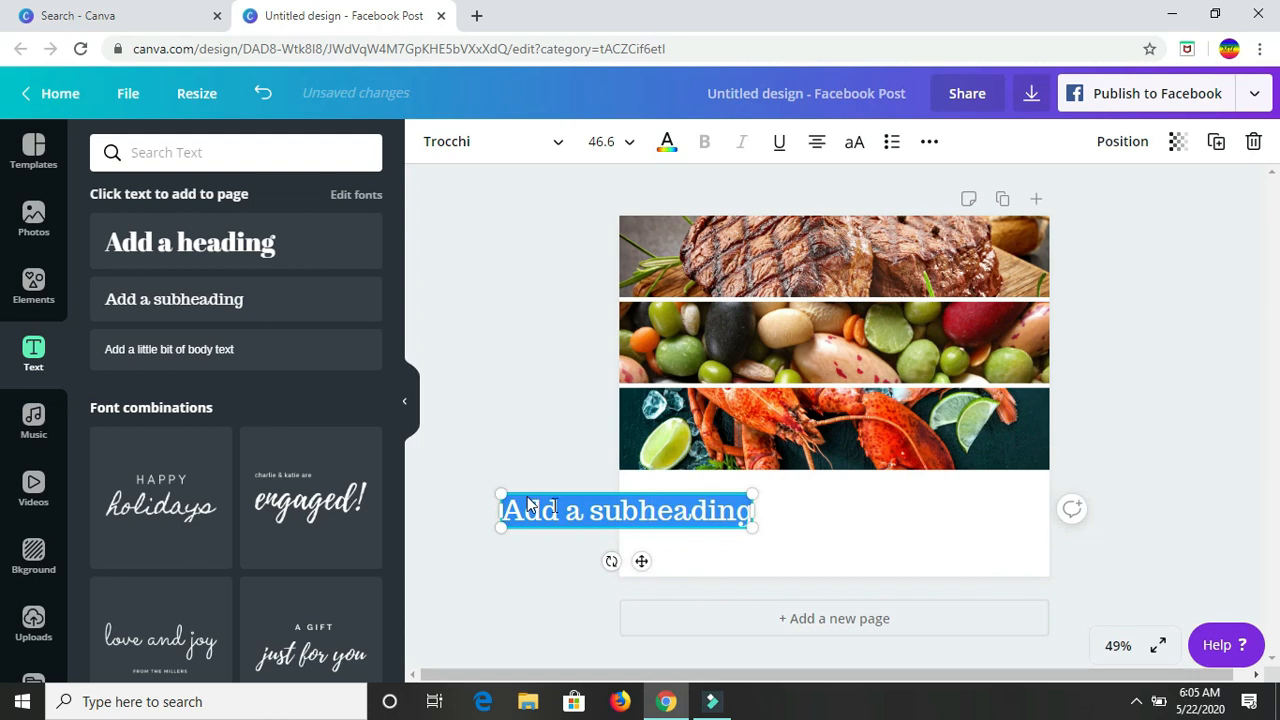
{"action": "left_click_drag", "start_coordinate": [641, 560], "coordinate": [797, 563]}
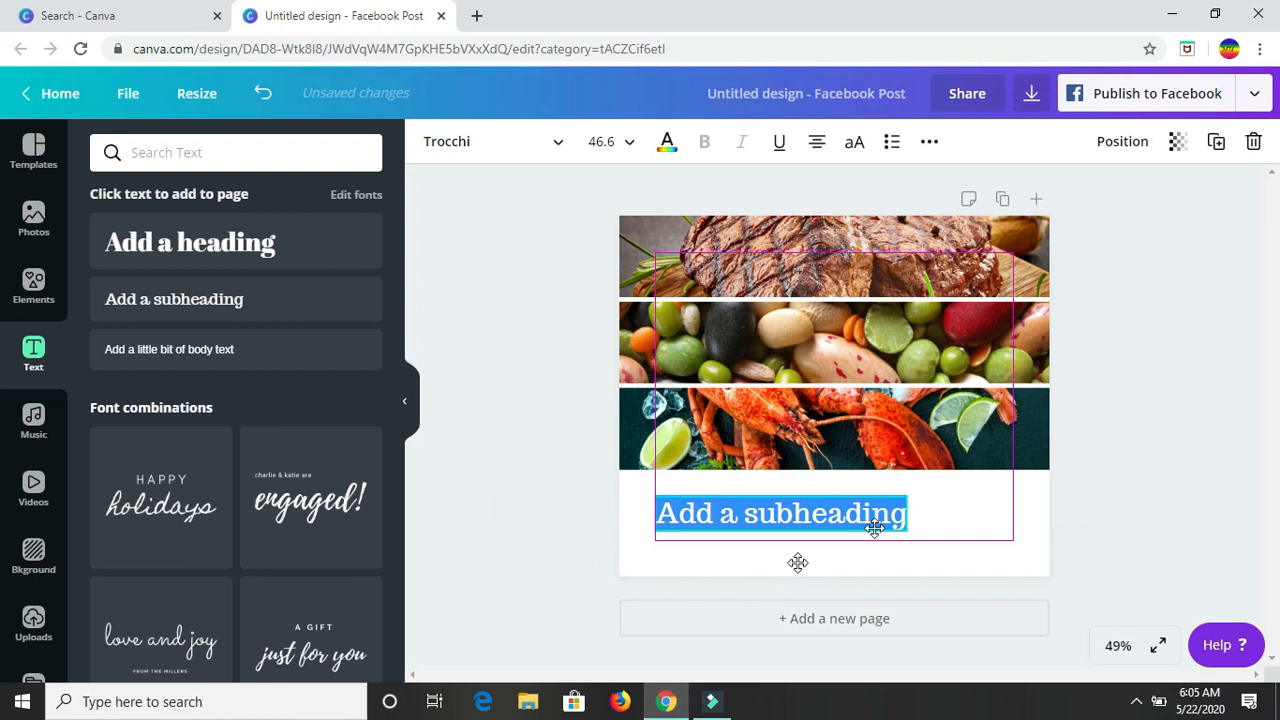
Try to clear the subheading placeholder below the grid and replace it with "Beef".
{"action": "left_click_drag", "start_coordinate": [874, 528], "coordinate": [874, 528]}
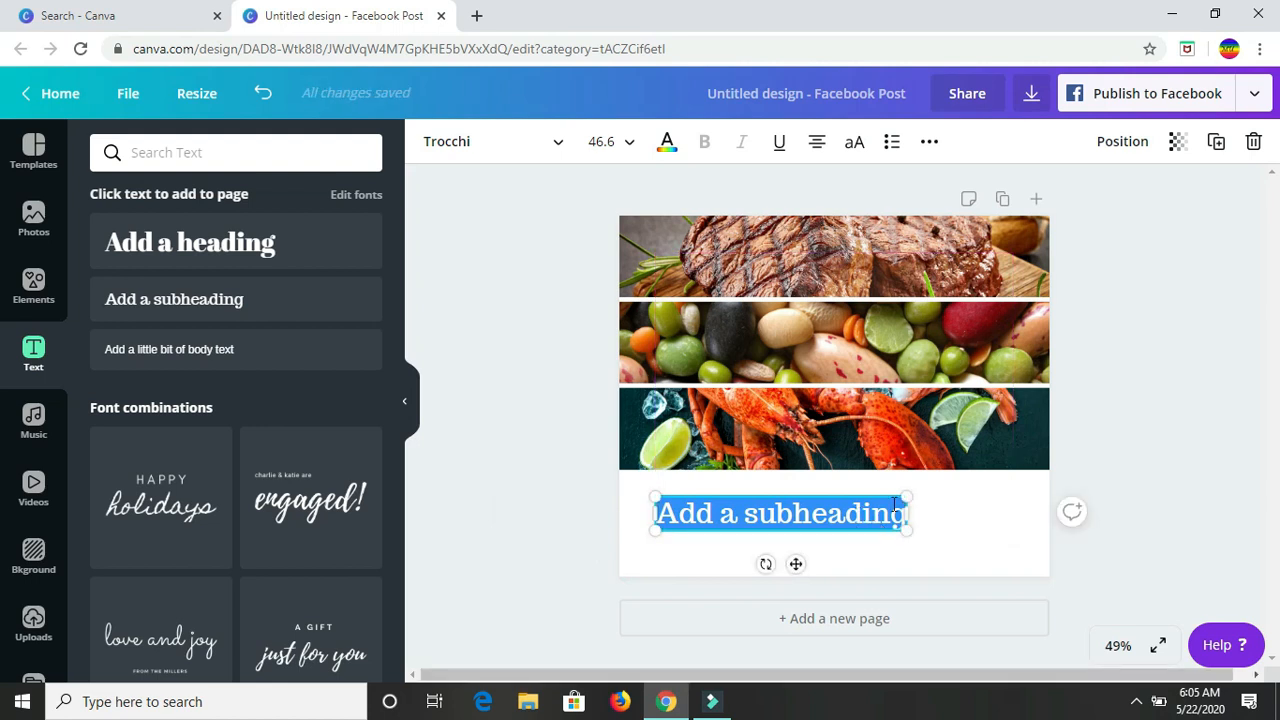
{"action": "key", "text": "BackSpace"}
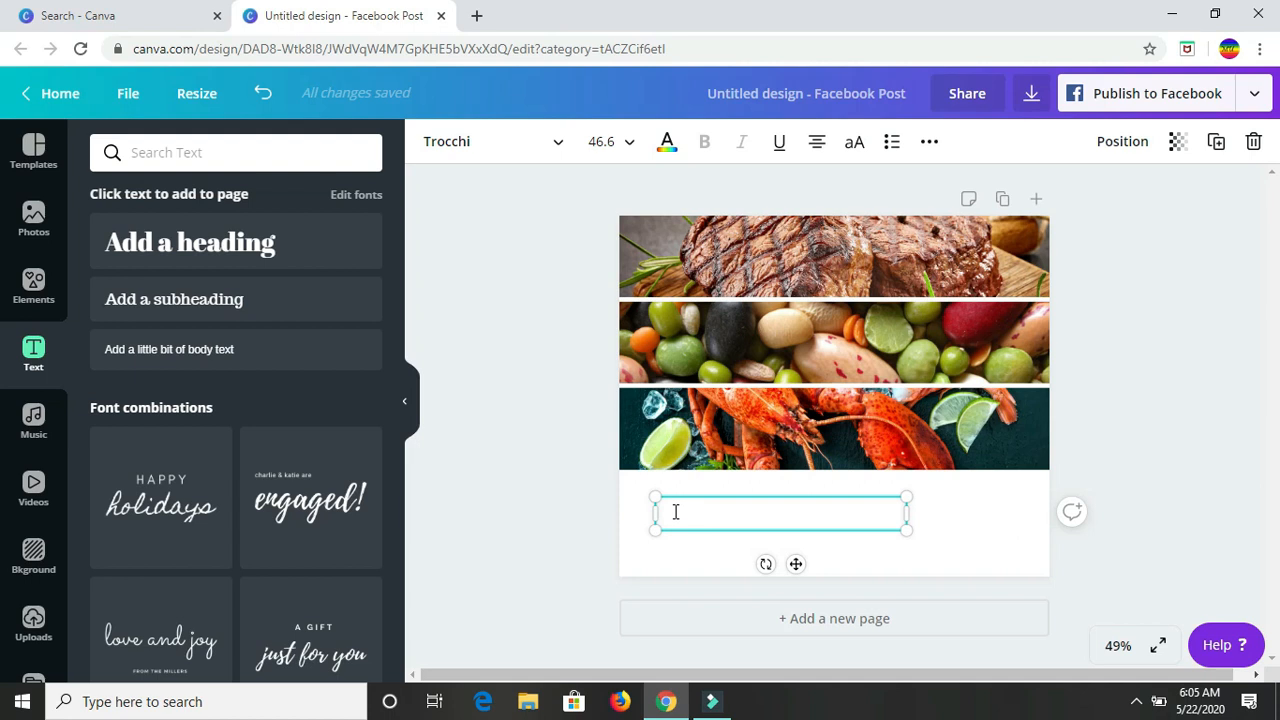
{"action": "key", "text": "Return"}
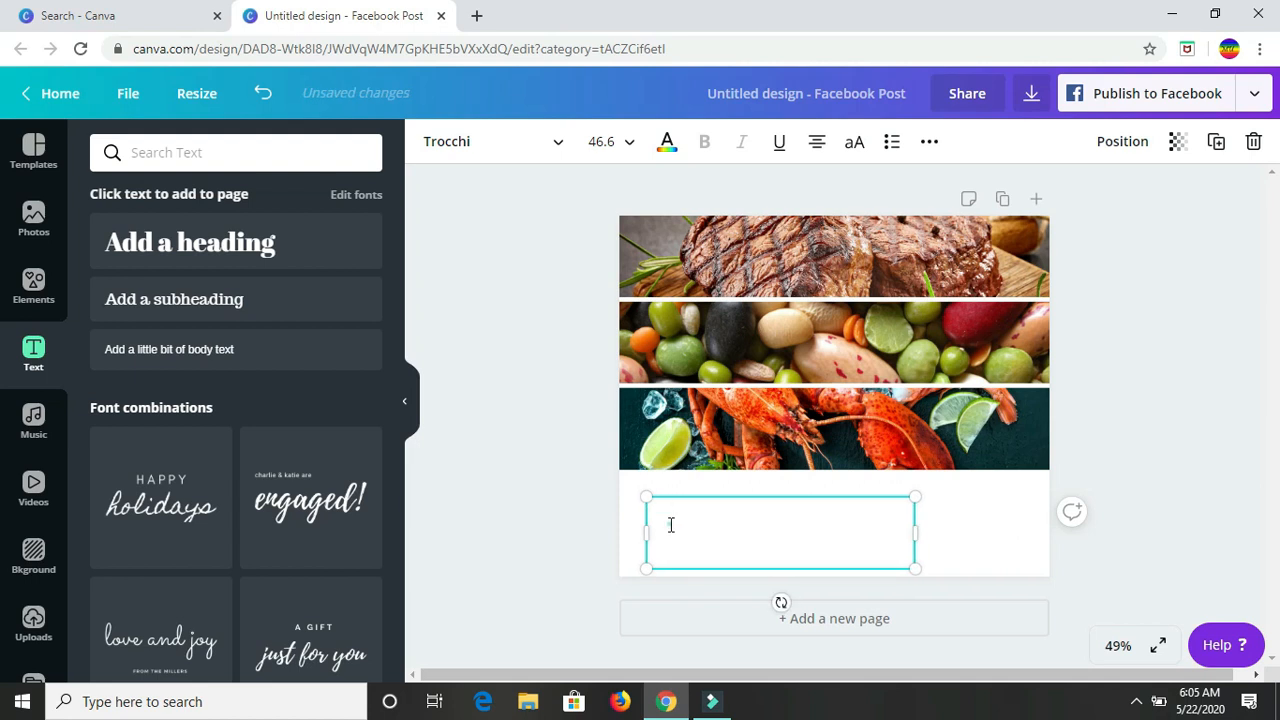
{"action": "left_click", "coordinate": [671, 525]}
{"action": "left_click_drag", "start_coordinate": [823, 523], "coordinate": [689, 528]}
{"action": "key", "text": "BackSpace"}
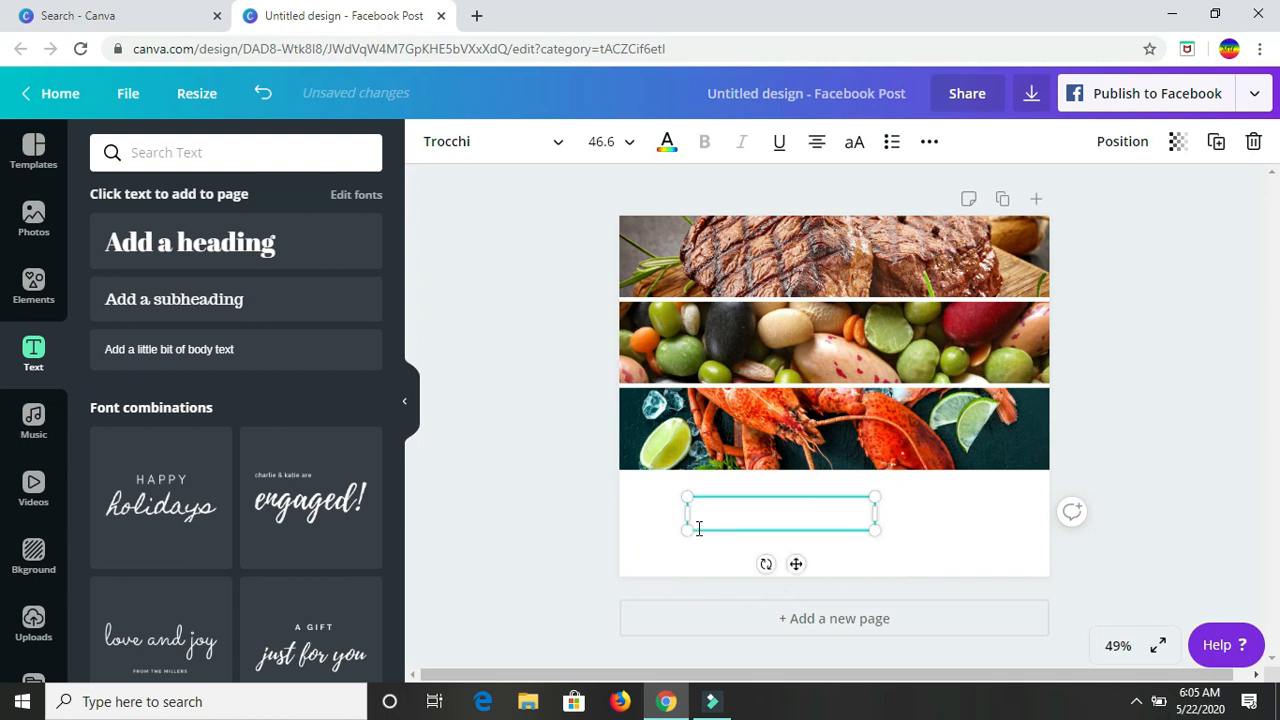
{"action": "left_click", "coordinate": [712, 518]}
{"action": "left_click", "coordinate": [712, 518]}
{"action": "type", "text": "food"}
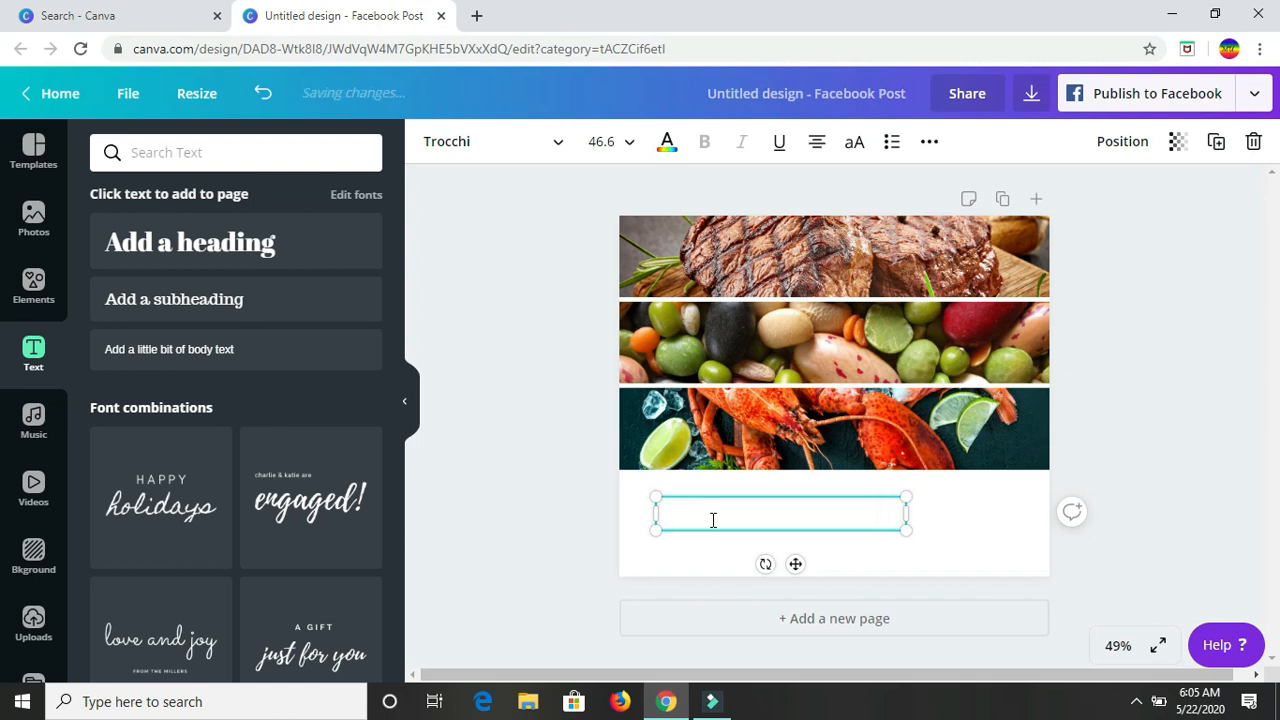
{"action": "left_click", "coordinate": [856, 518]}
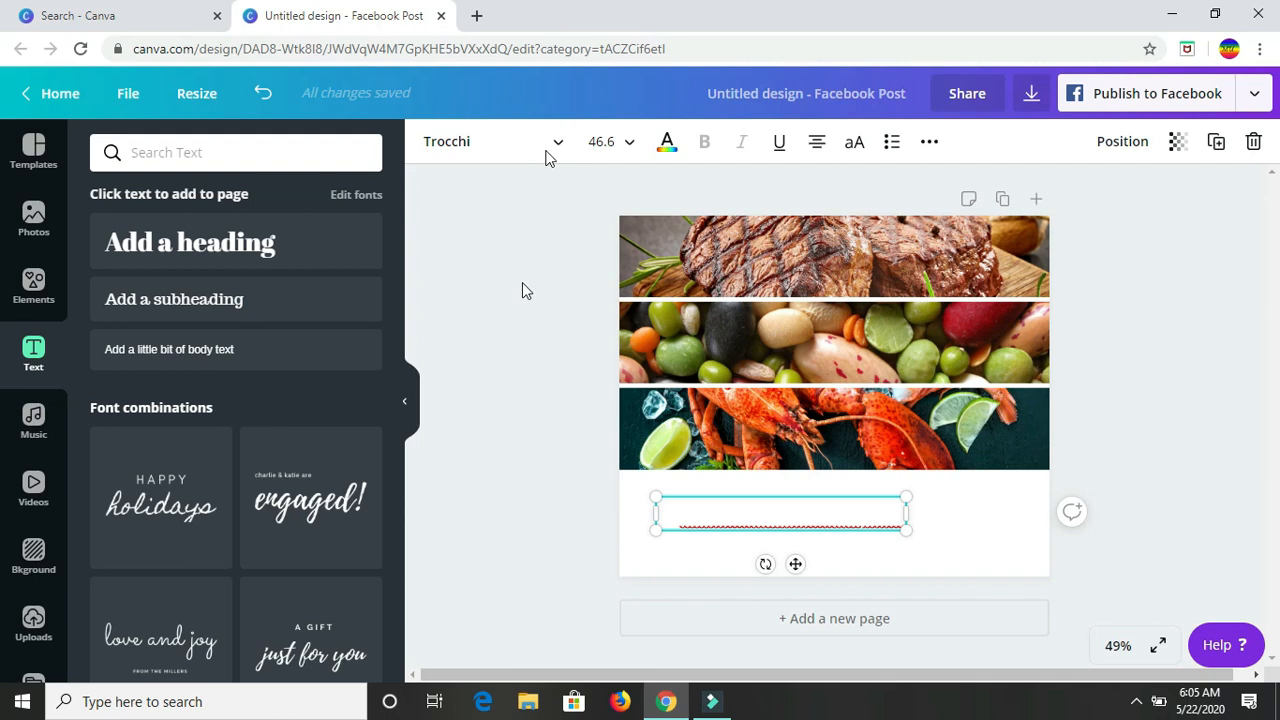
Set the subheading's text color to black from the default colors.
{"action": "left_click", "coordinate": [668, 150]}
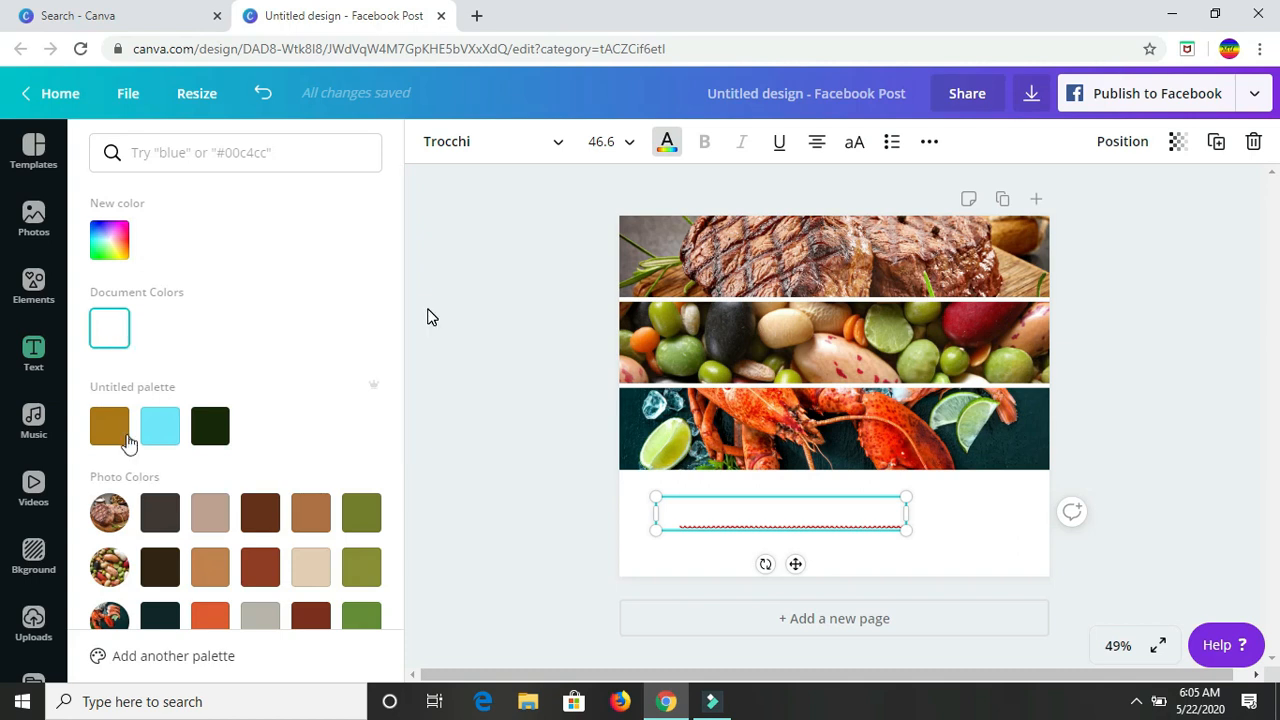
{"action": "scroll", "coordinate": [115, 497], "scroll_direction": "down", "scroll_amount": 3}
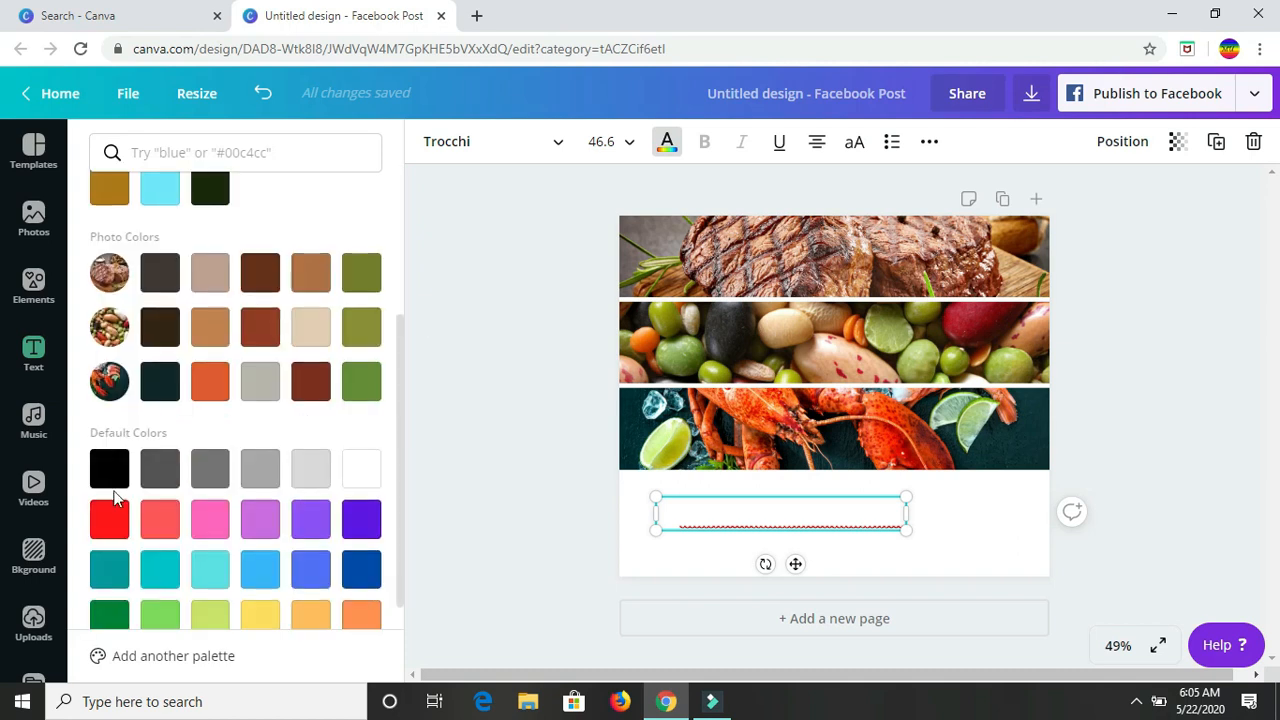
{"action": "left_click", "coordinate": [110, 482]}
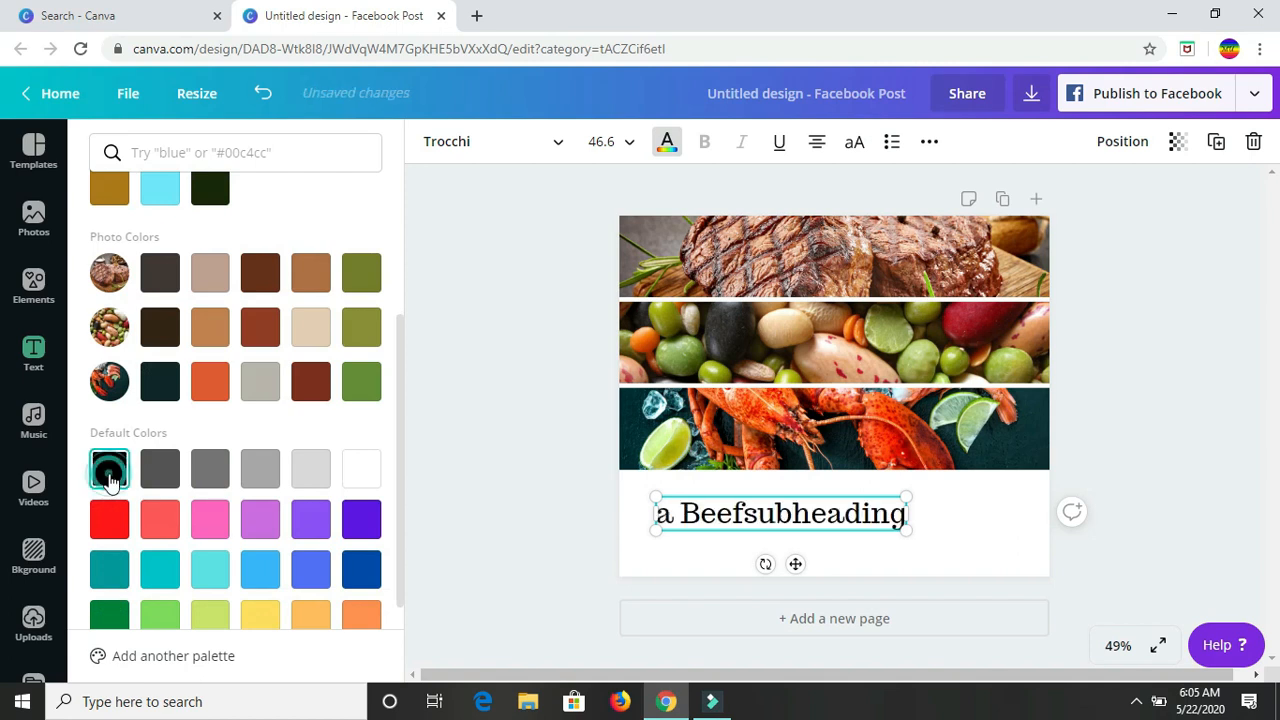
Replace the leftover subheading text with "Red Meat" and scale the text down to font size 35.
{"action": "left_click", "coordinate": [902, 506]}
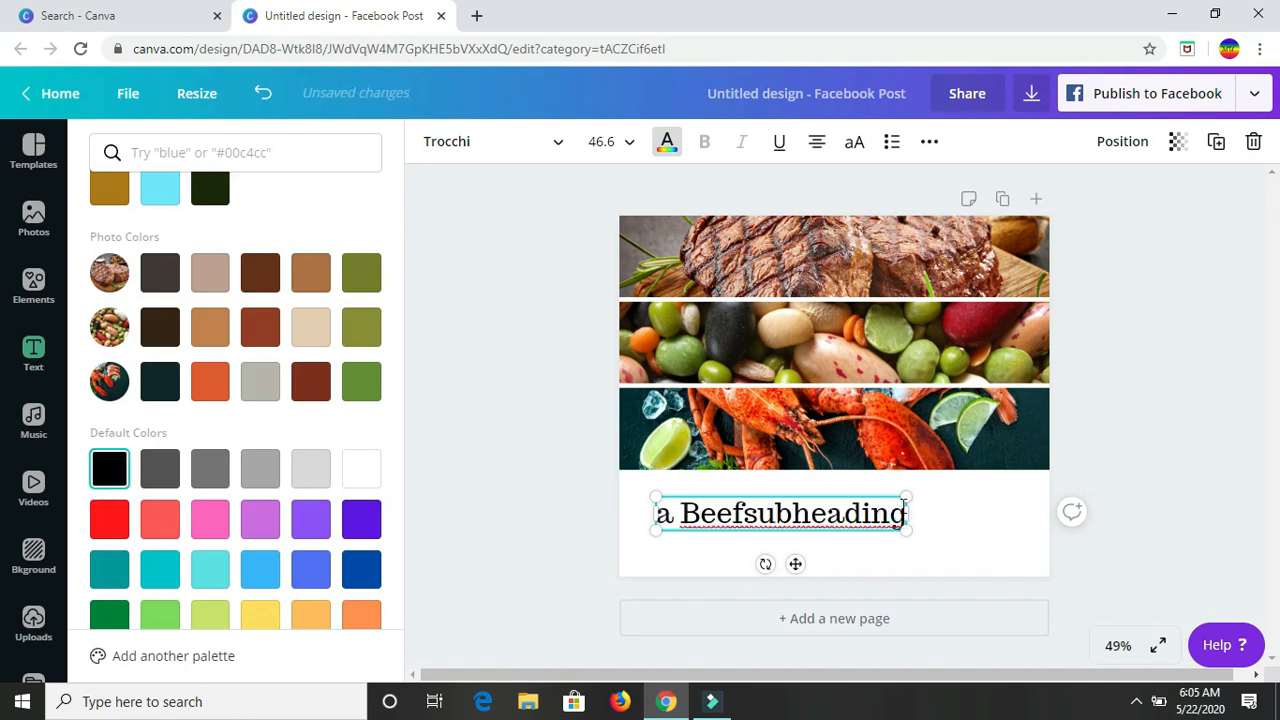
{"action": "left_click", "coordinate": [695, 526], "text": "shift"}
{"action": "key", "text": "BackSpace"}
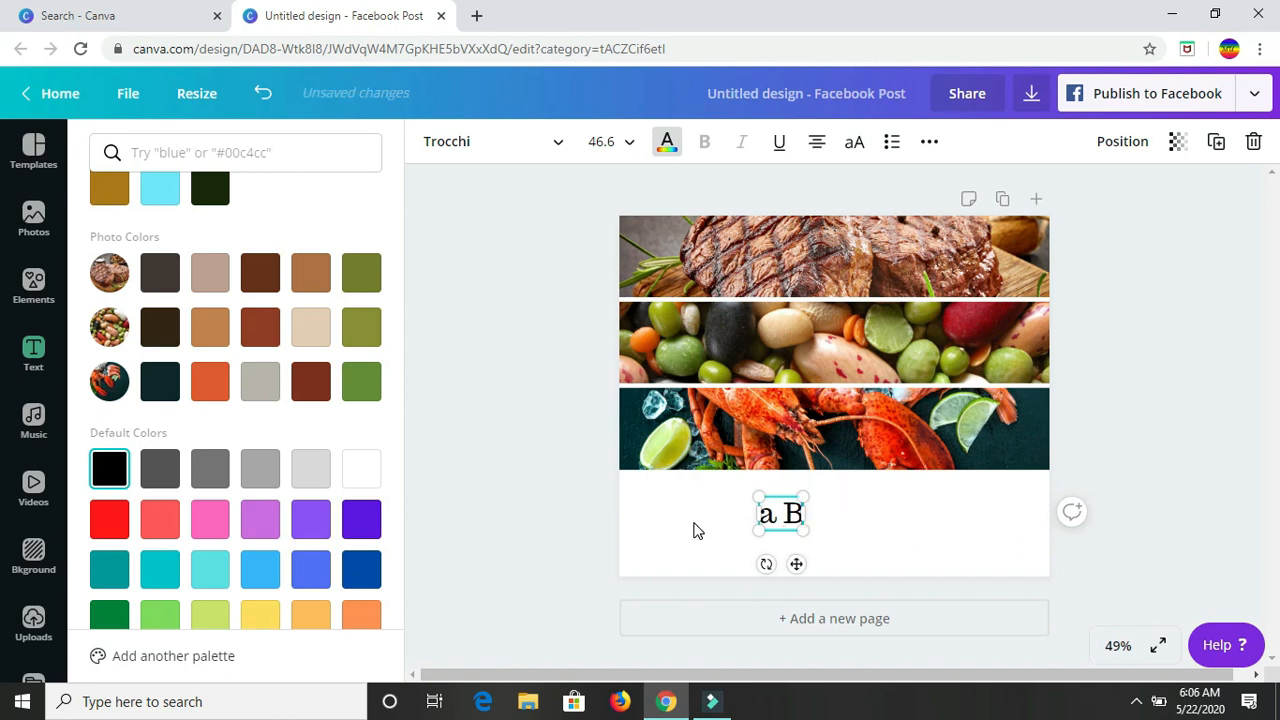
{"action": "key", "text": "BackSpace"}
{"action": "key", "text": "BackSpace"}
{"action": "key", "text": "BackSpace"}
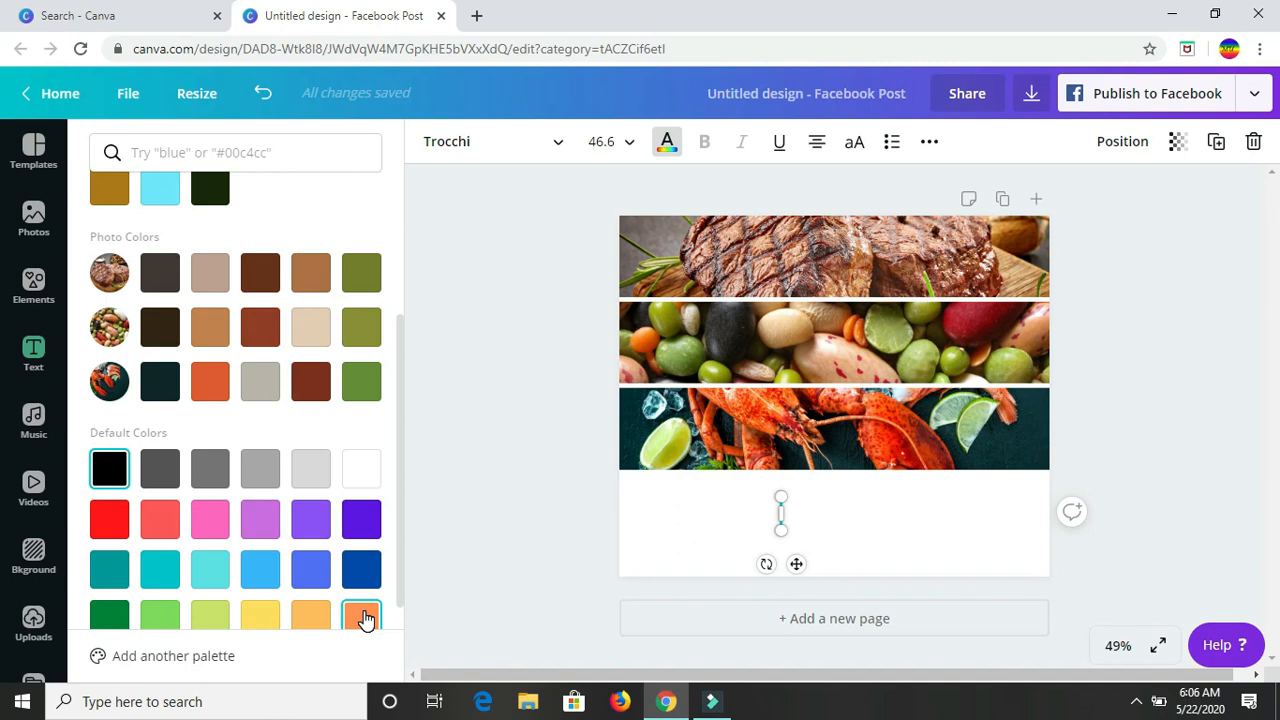
{"action": "type", "text": "Red"}
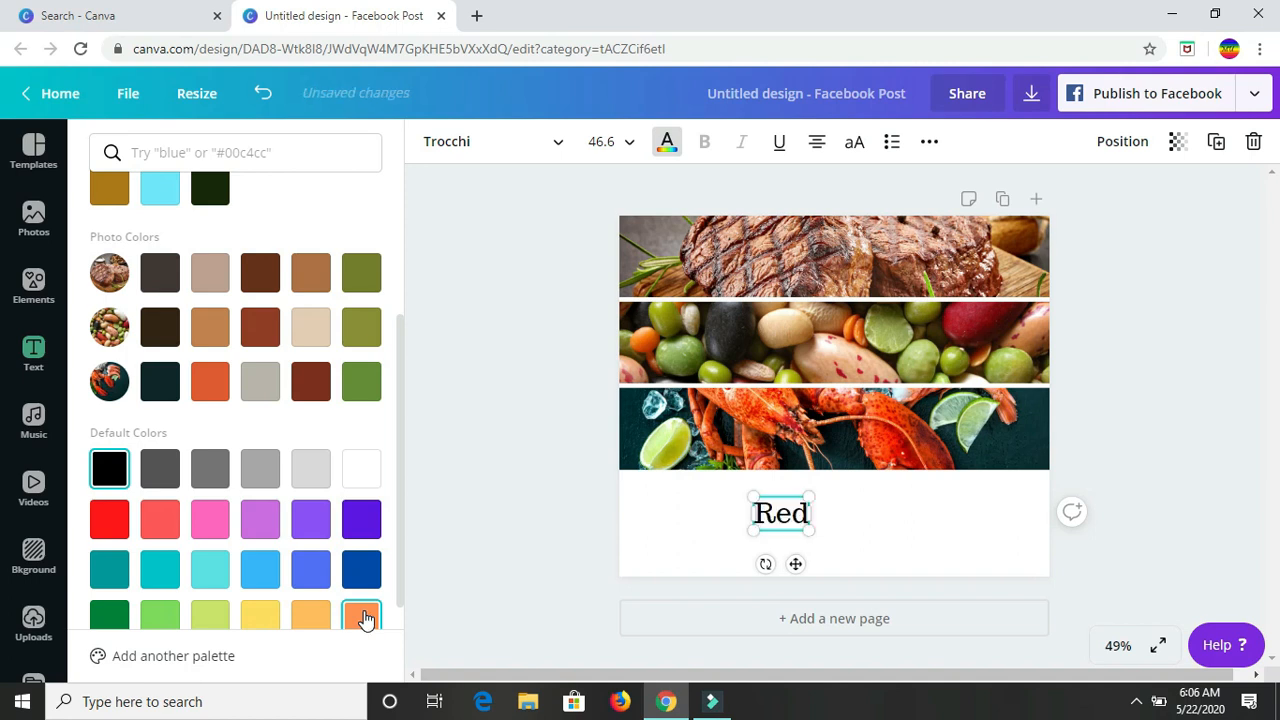
{"action": "type", "text": " Meat"}
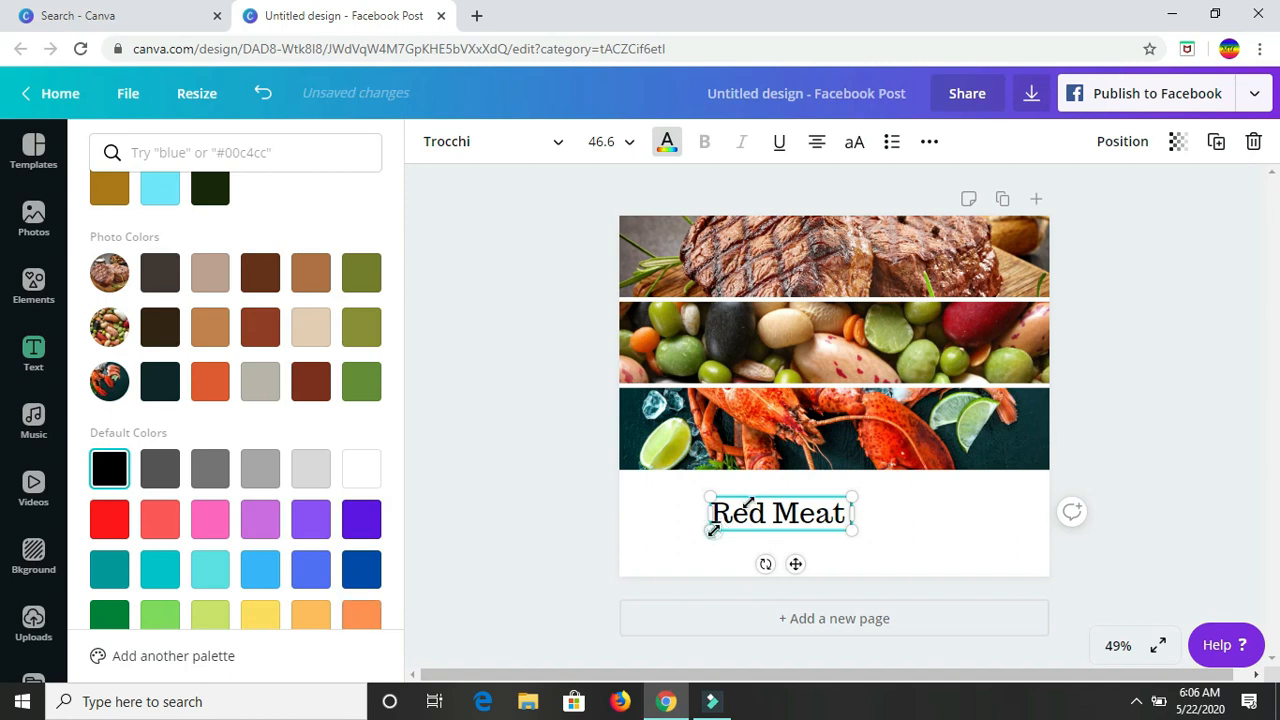
{"action": "left_click_drag", "start_coordinate": [712, 531], "coordinate": [746, 520]}
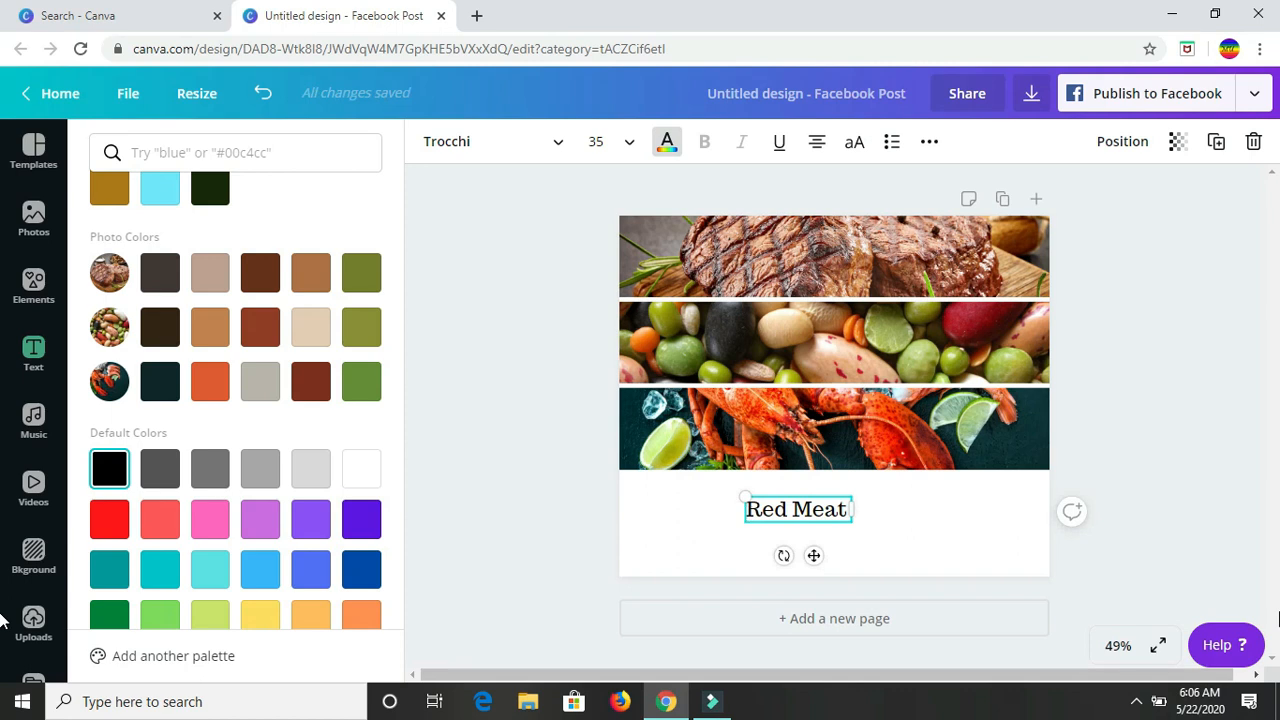
Extend the text to "Red Meat such as beef, legumes and shellfish all contain zinc ." and center its box below the grid.
{"action": "type", "text": "such as"}
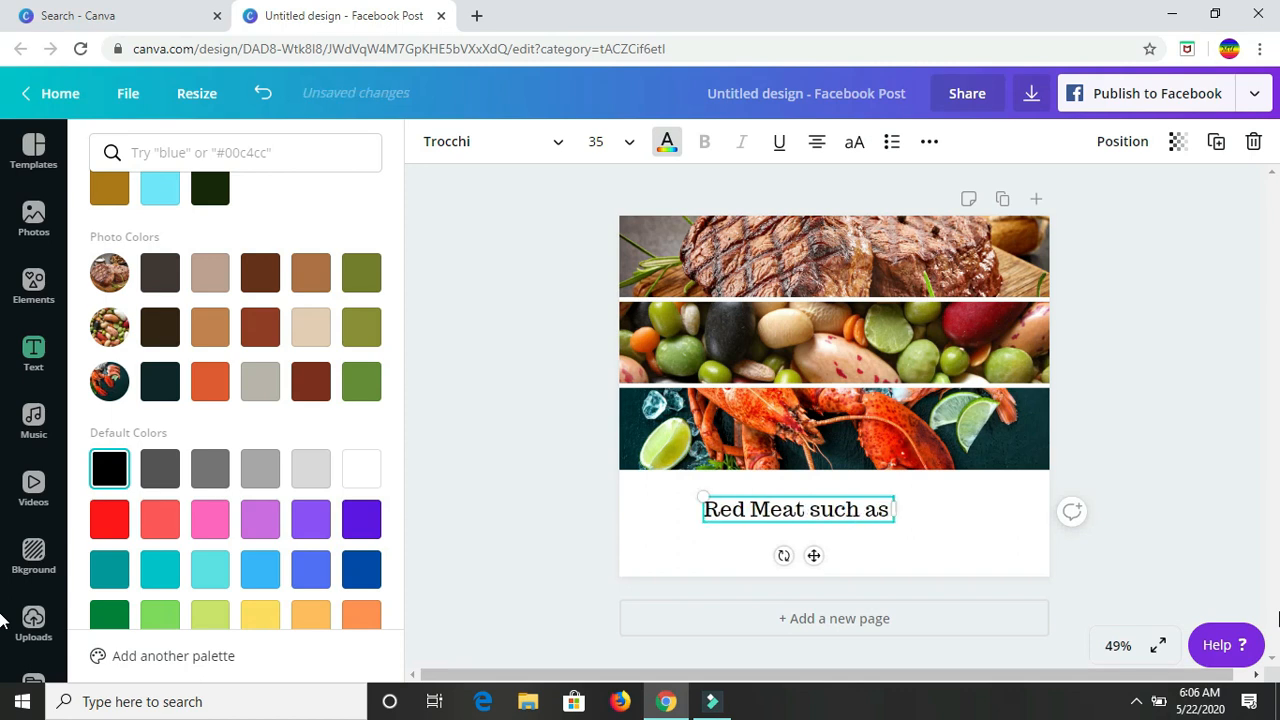
{"action": "type", "text": " beef,"}
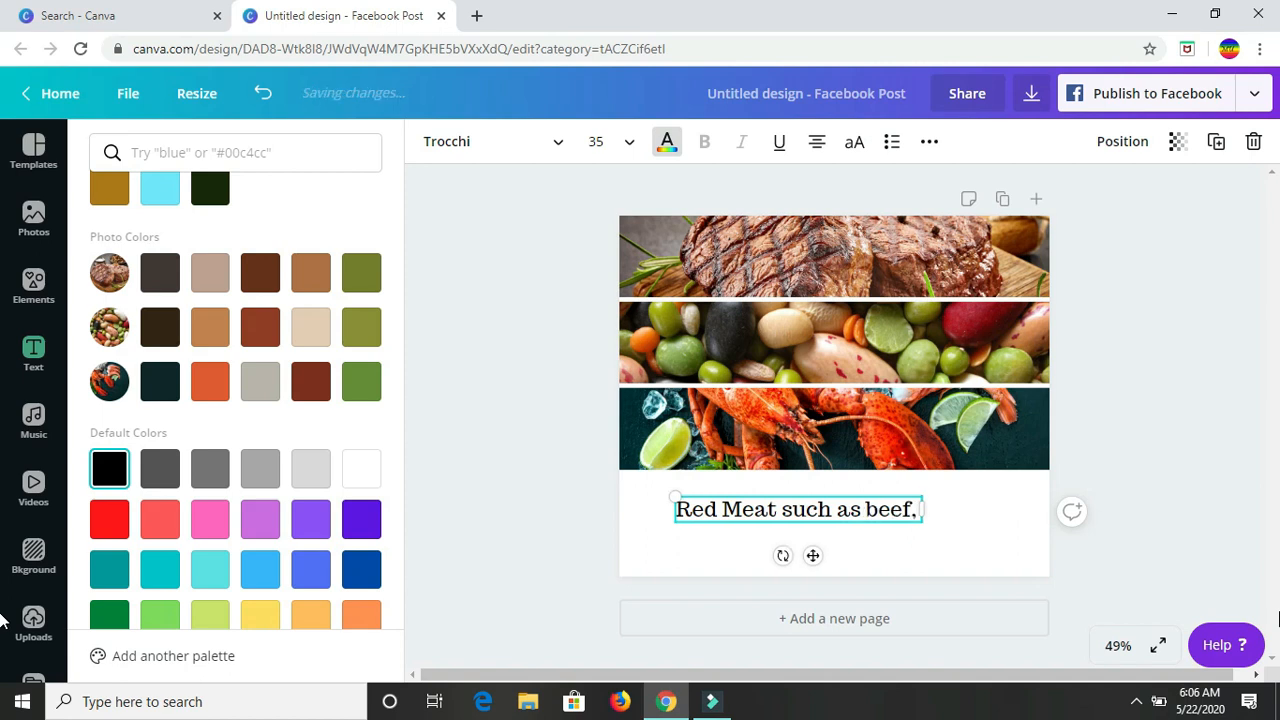
{"action": "type", "text": " leg"}
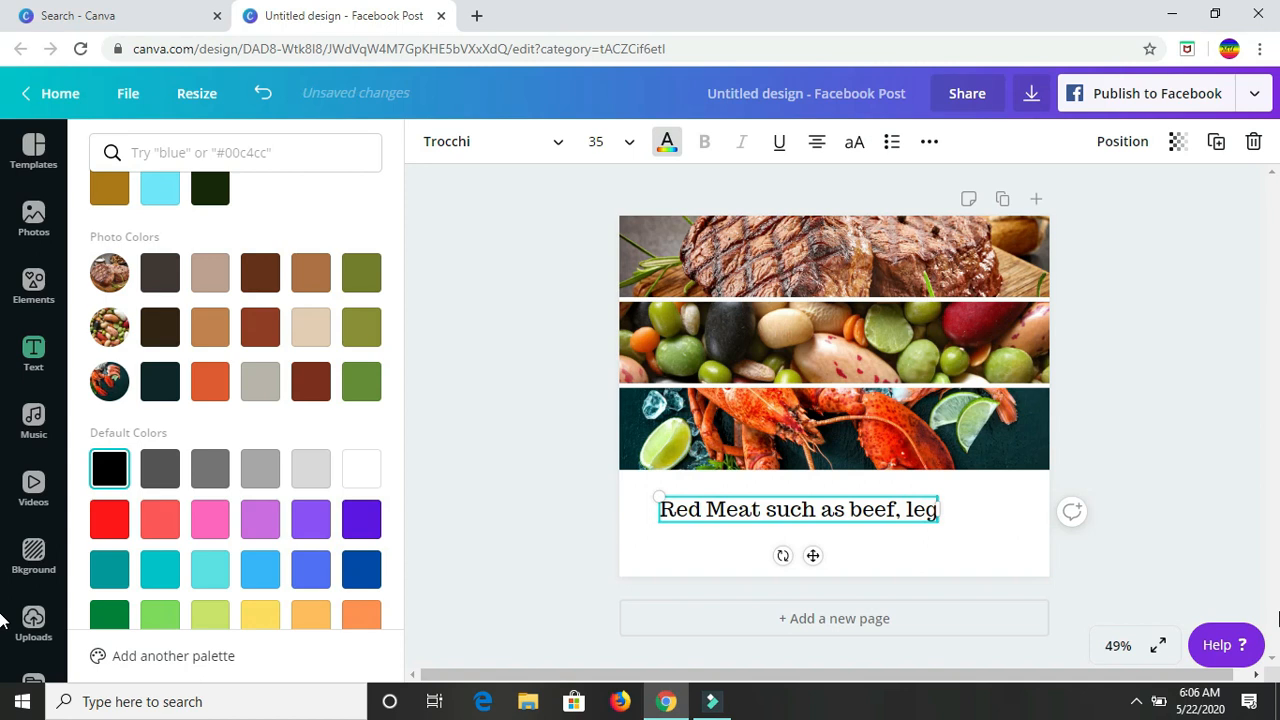
{"action": "type", "text": "umes and shellfish all contain z"}
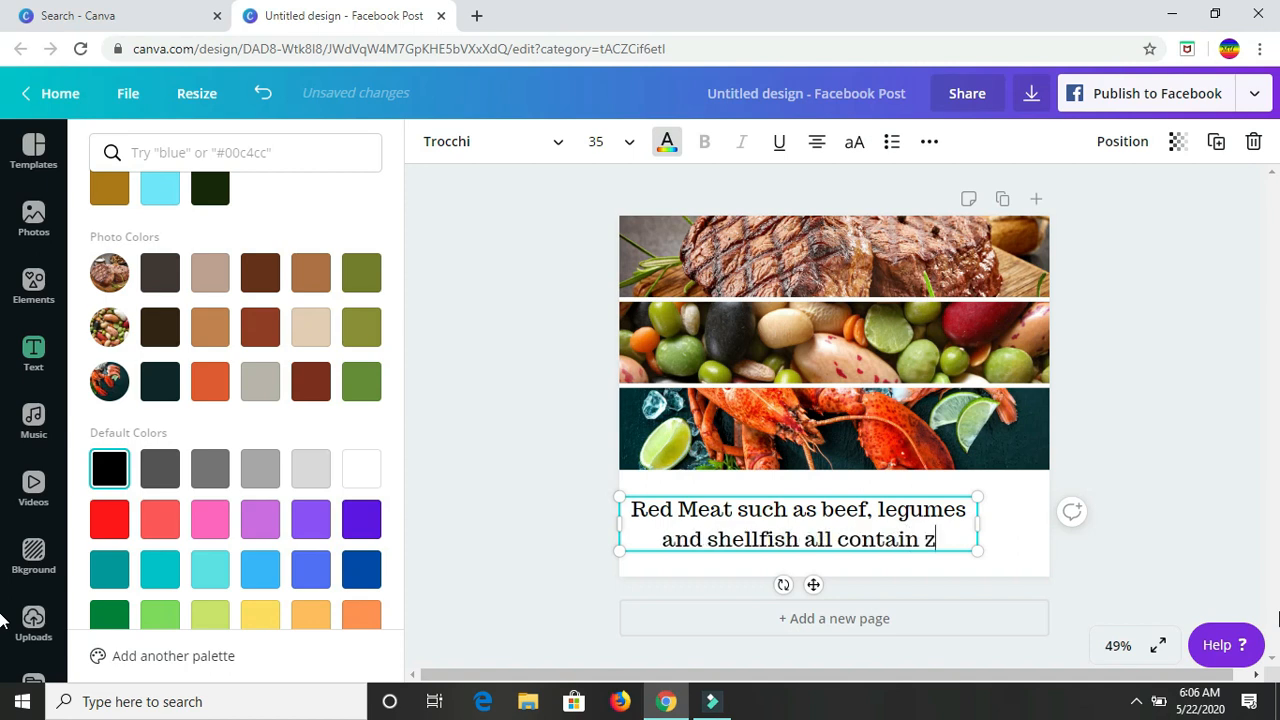
{"action": "type", "text": "inc"}
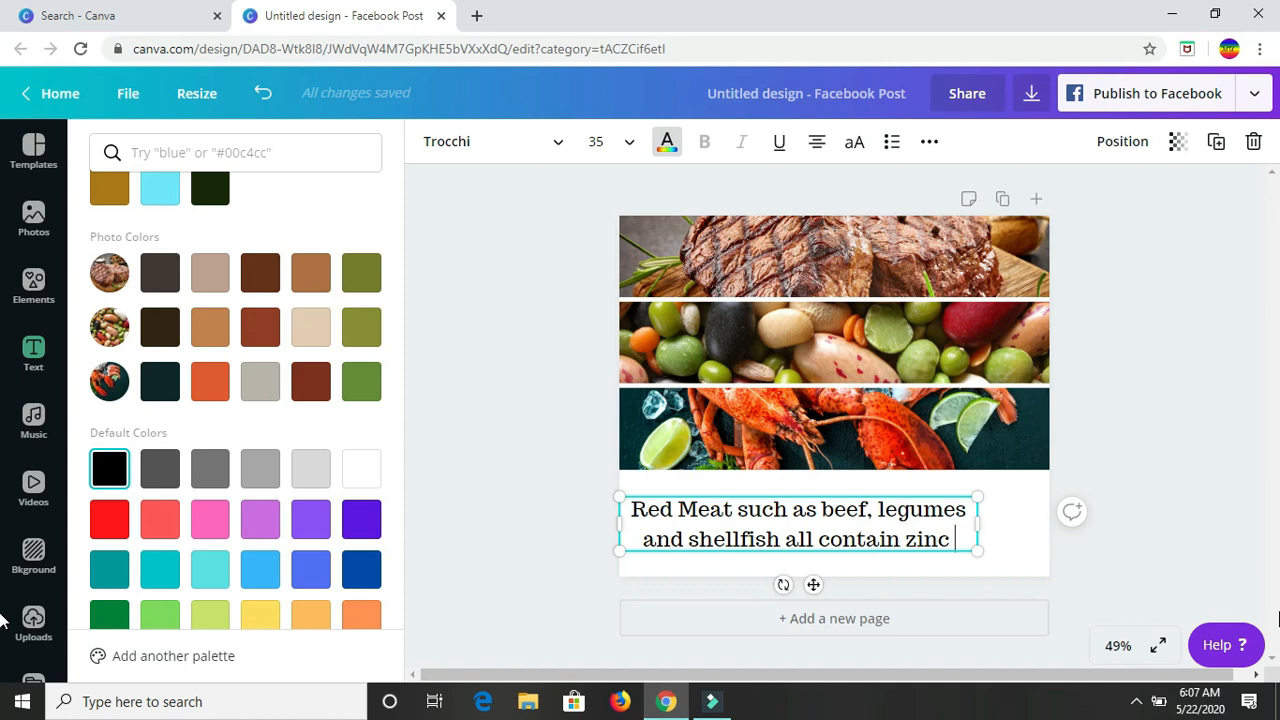
{"action": "type", "text": "."}
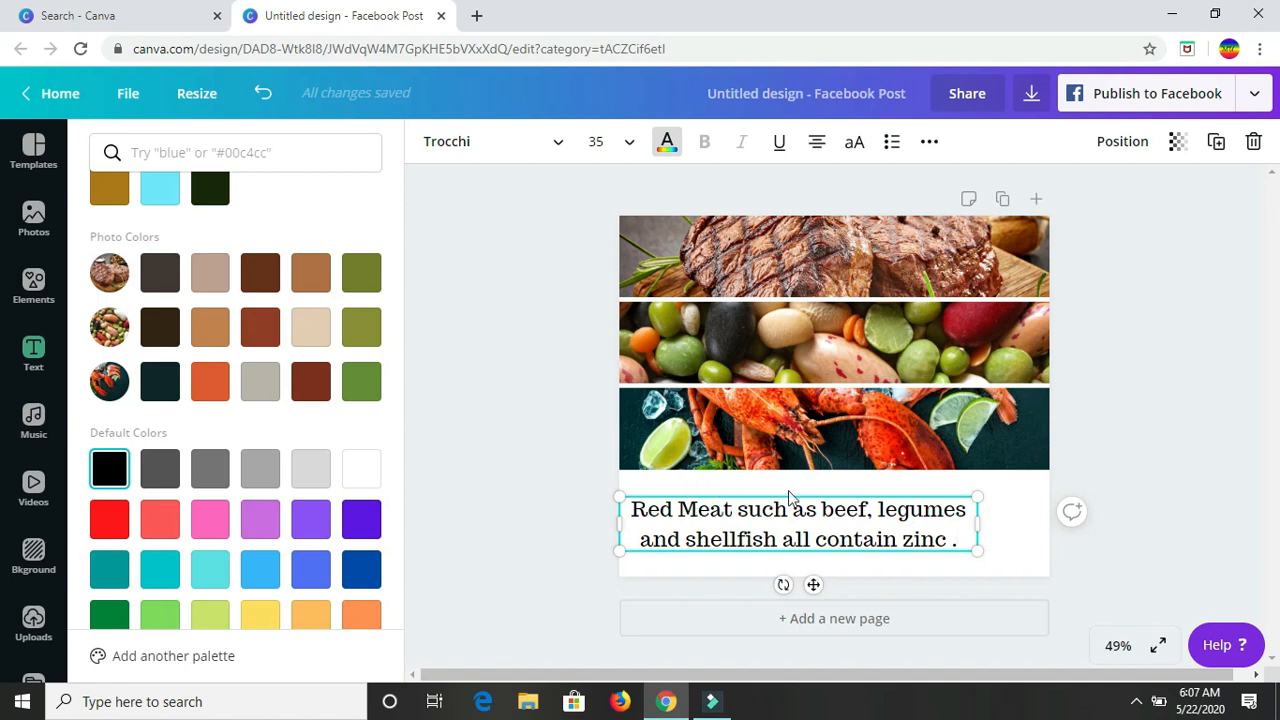
{"action": "left_click_drag", "start_coordinate": [687, 497], "coordinate": [722, 484]}
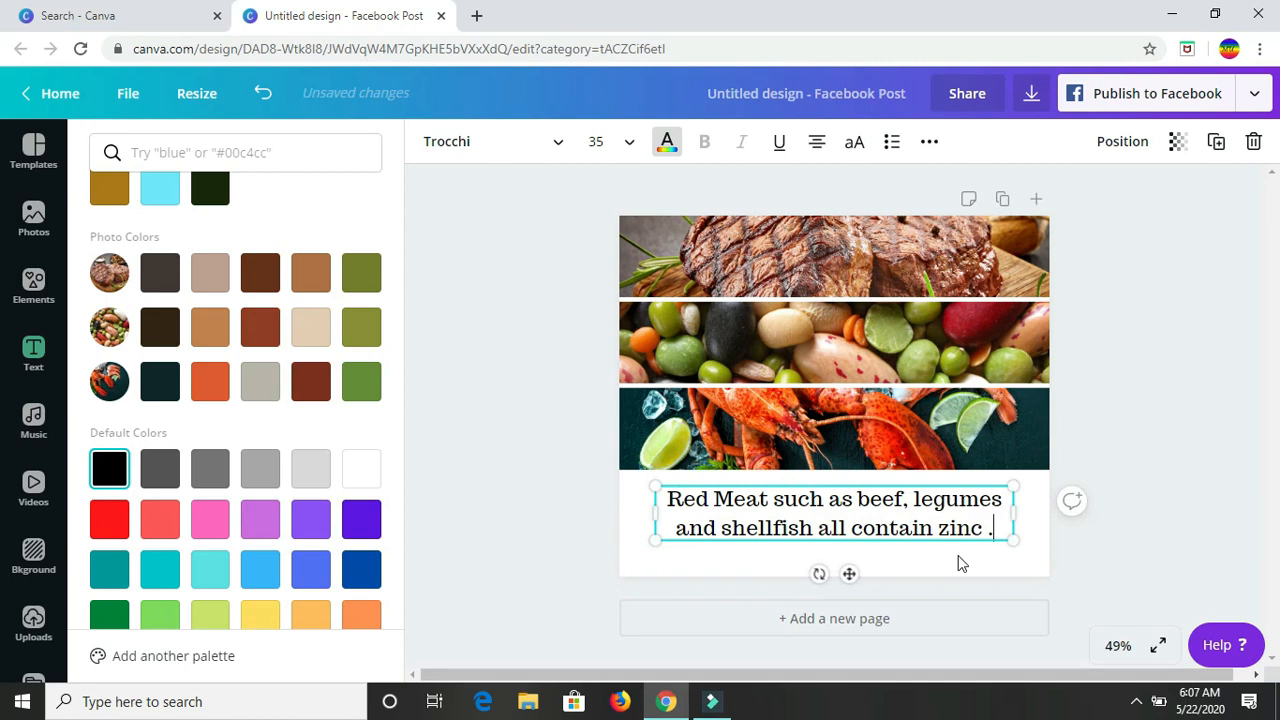
{"action": "left_click", "coordinate": [957, 555]}
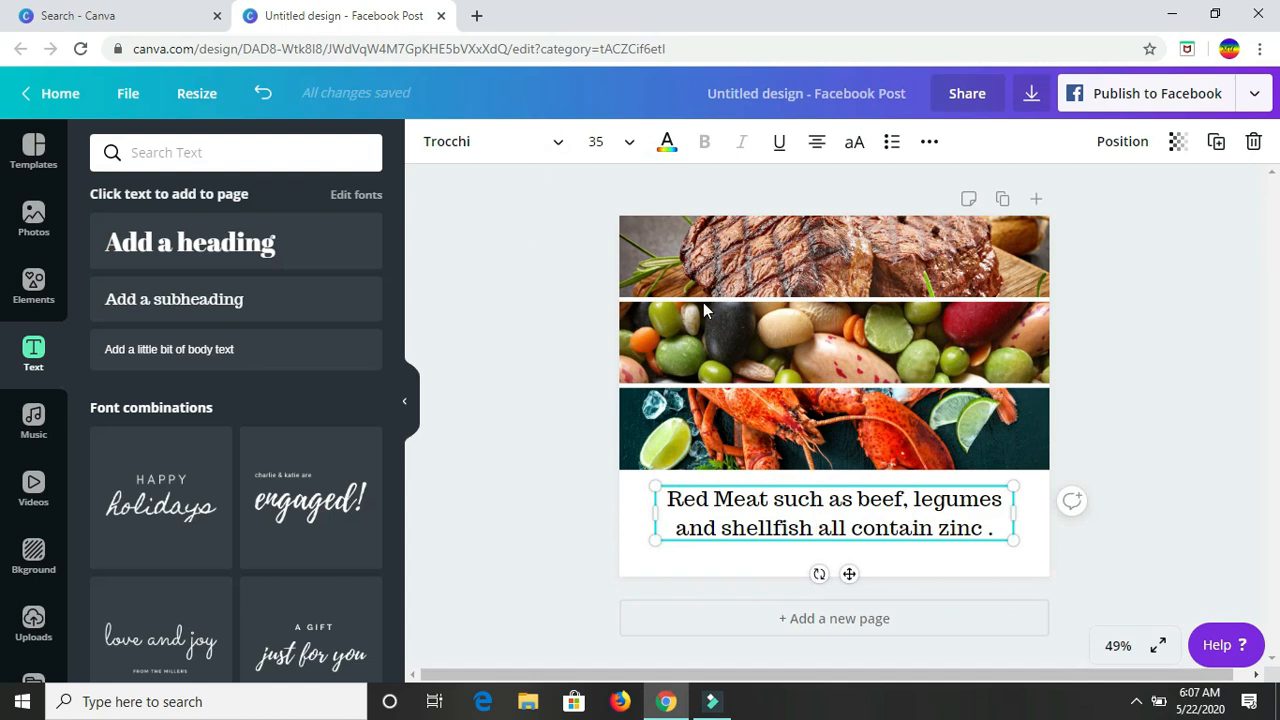
{"action": "left_click", "coordinate": [558, 148]}
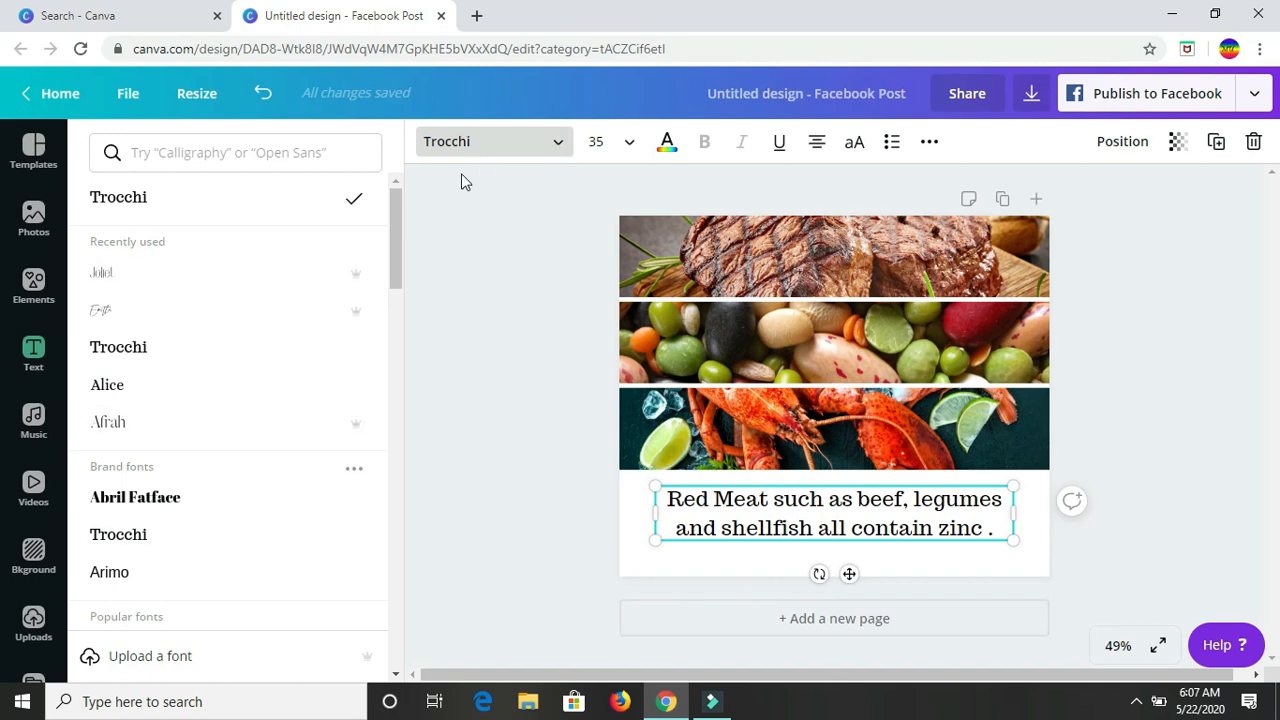
{"action": "left_click", "coordinate": [496, 207]}
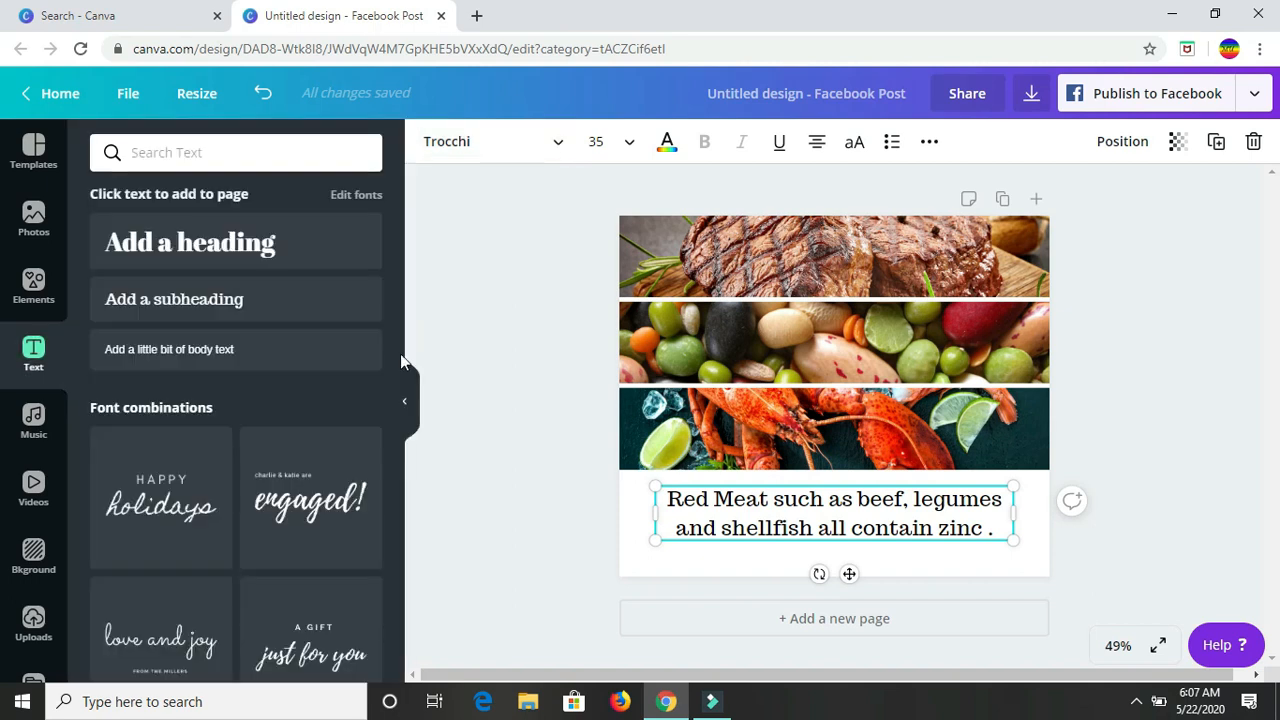
{"action": "left_click", "coordinate": [406, 406]}
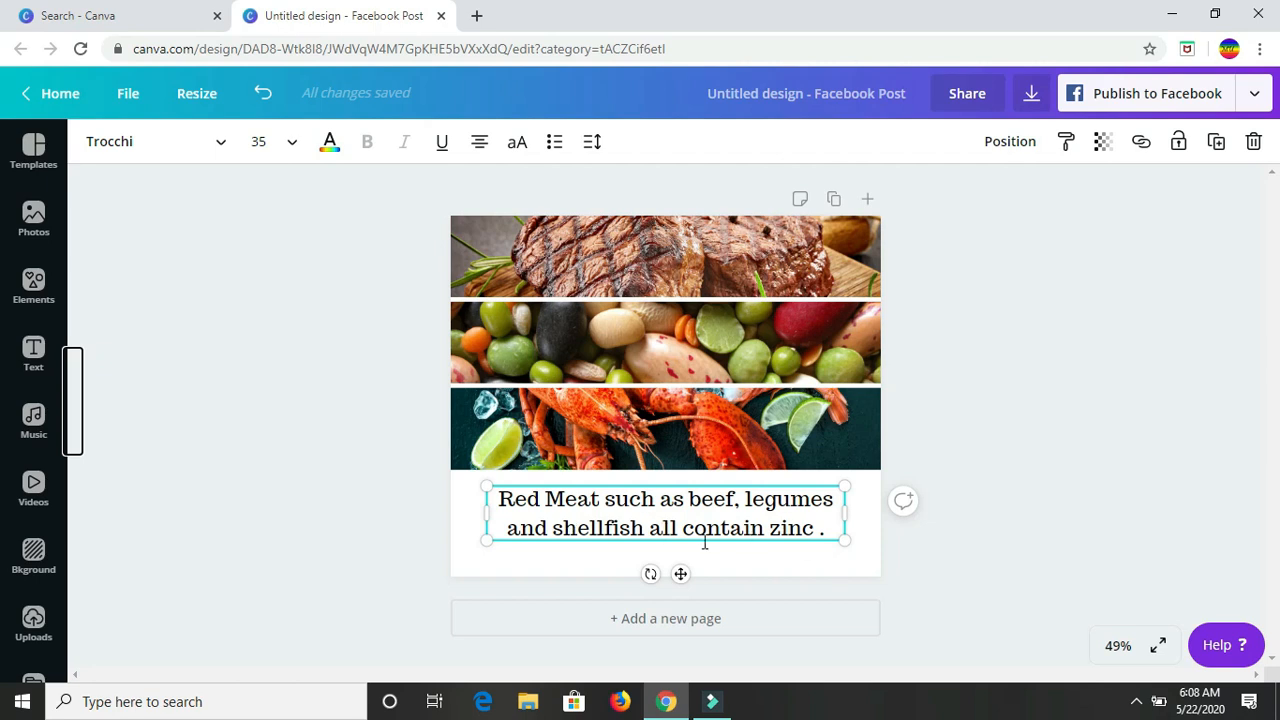
{"action": "left_click", "coordinate": [869, 562]}
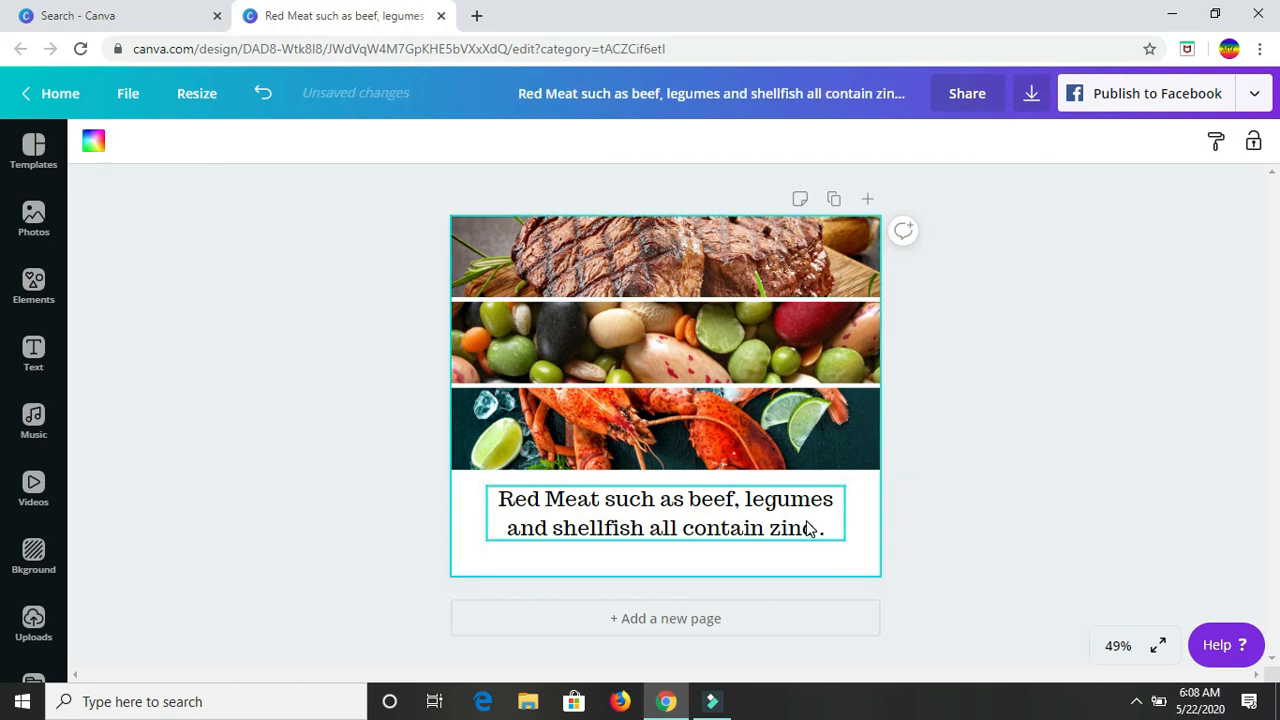
Try red as the zinc caption's text color twice, switching back to black each time.
{"action": "left_click", "coordinate": [808, 528]}
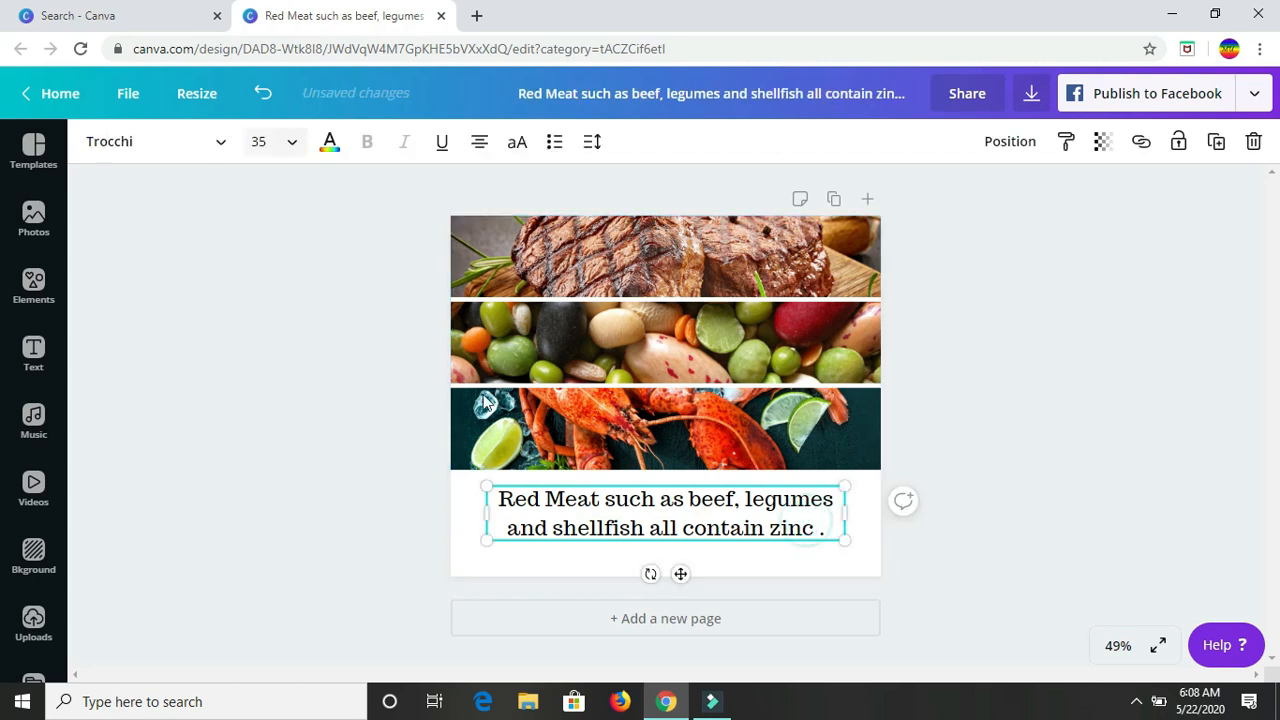
{"action": "left_click", "coordinate": [329, 141]}
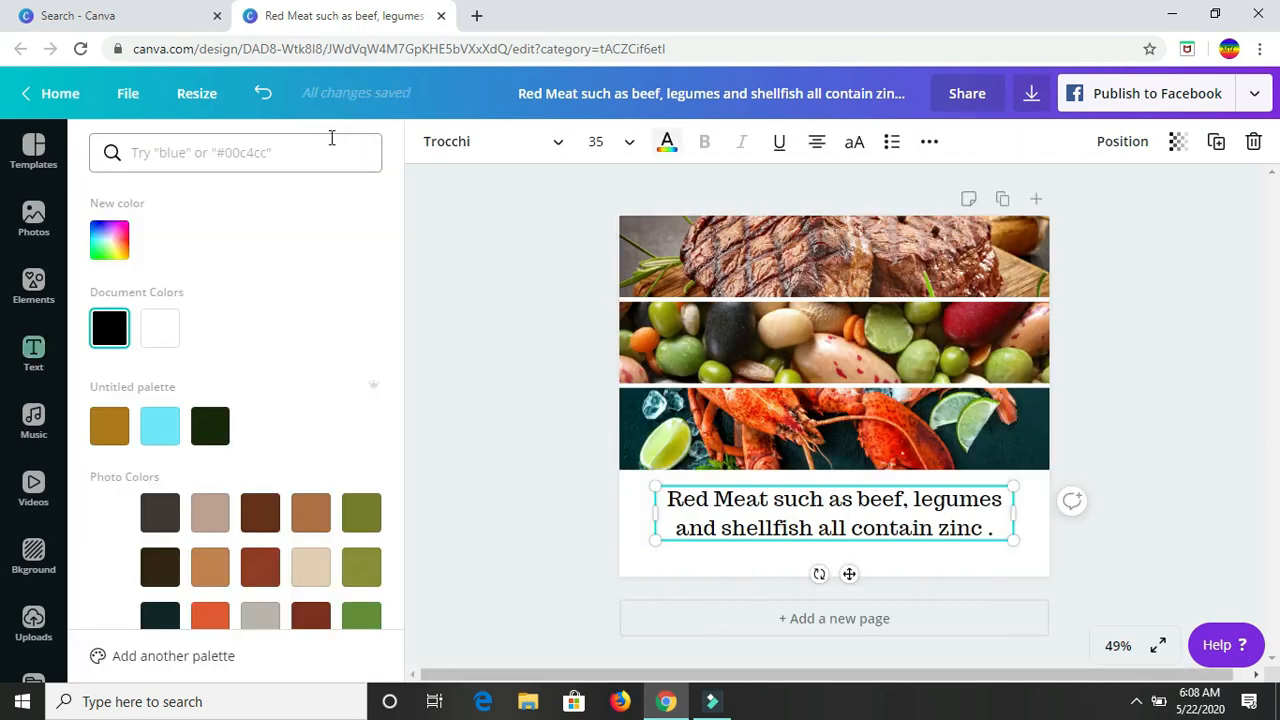
{"action": "scroll", "coordinate": [302, 404], "scroll_direction": "down", "scroll_amount": 1}
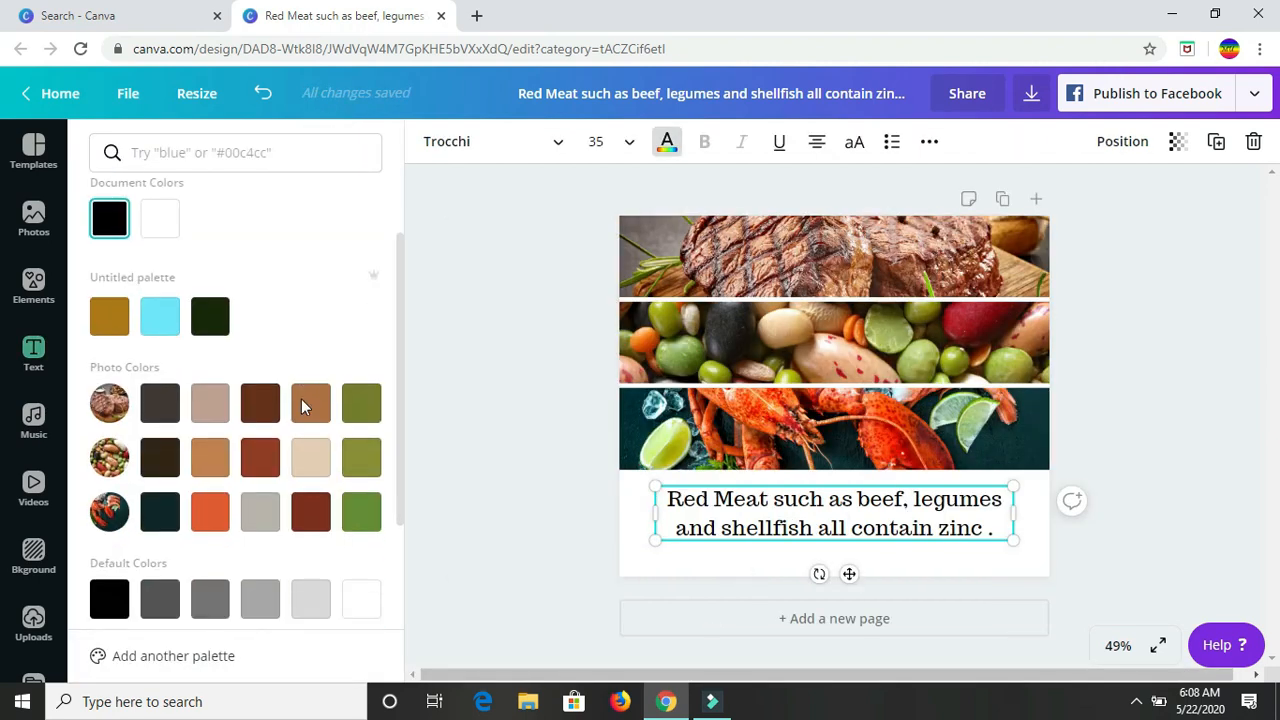
{"action": "scroll", "coordinate": [112, 595], "scroll_direction": "down", "scroll_amount": 1}
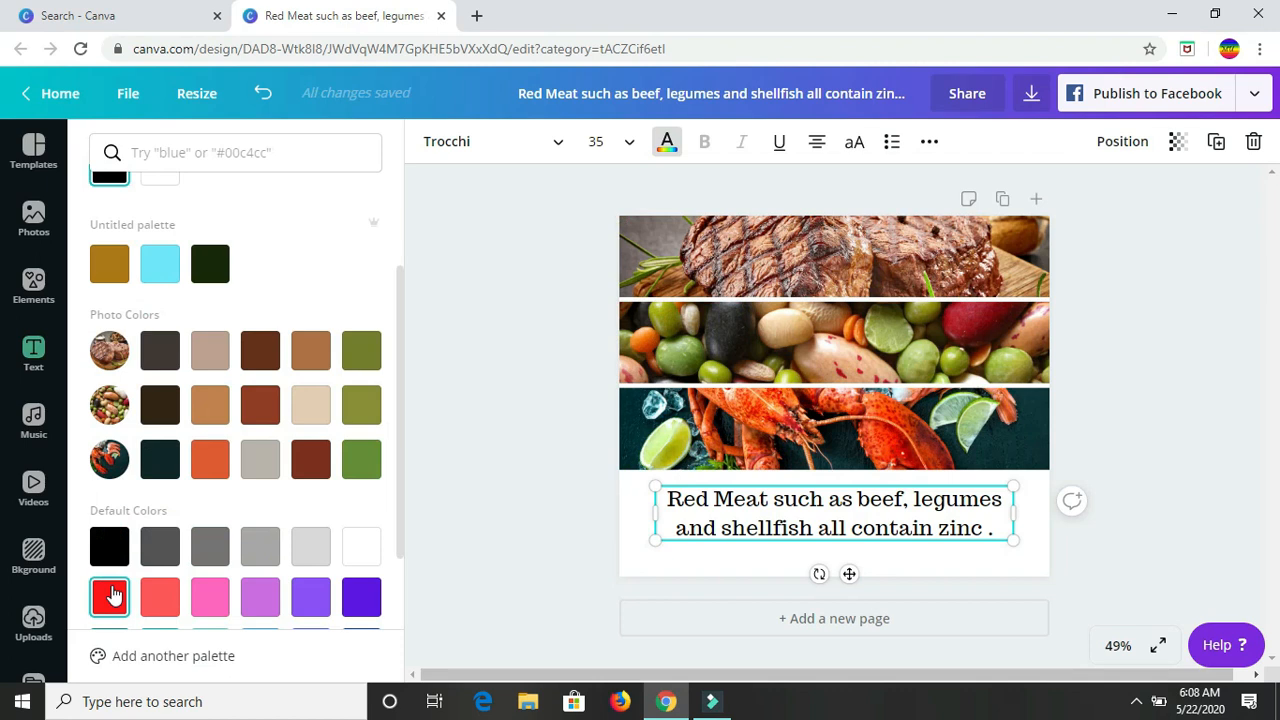
{"action": "left_click", "coordinate": [112, 595]}
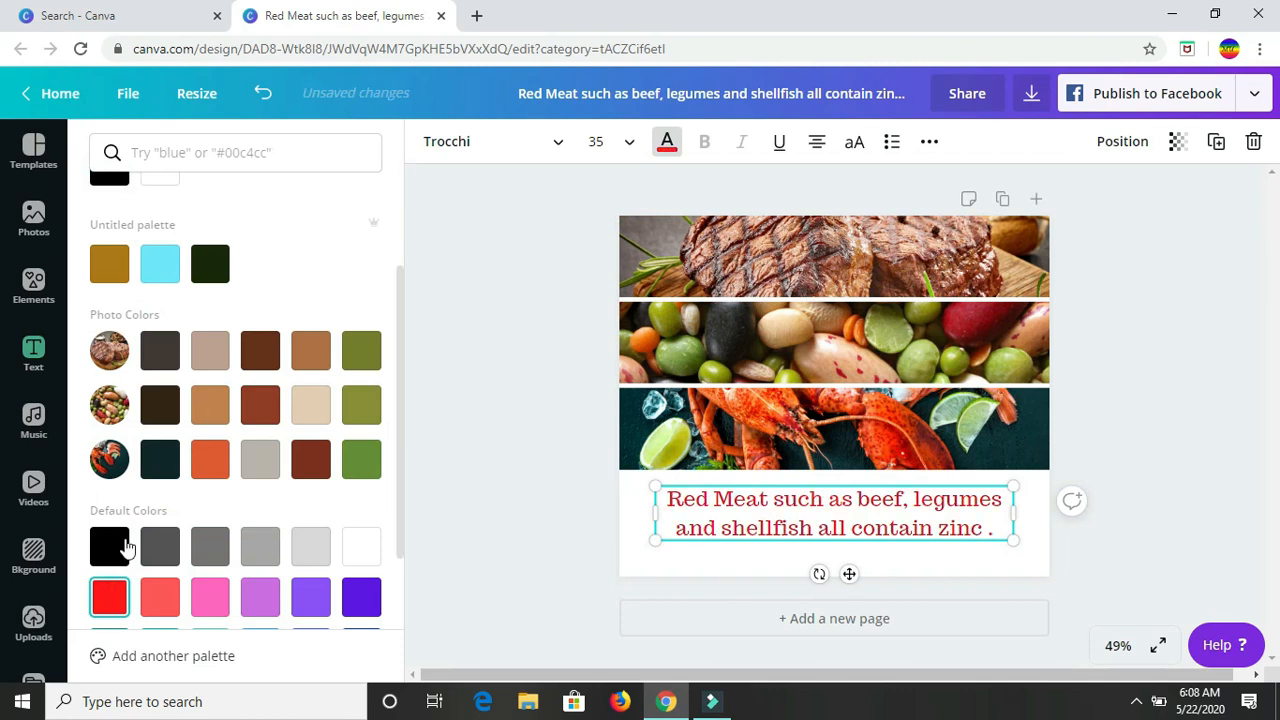
{"action": "left_click", "coordinate": [112, 548]}
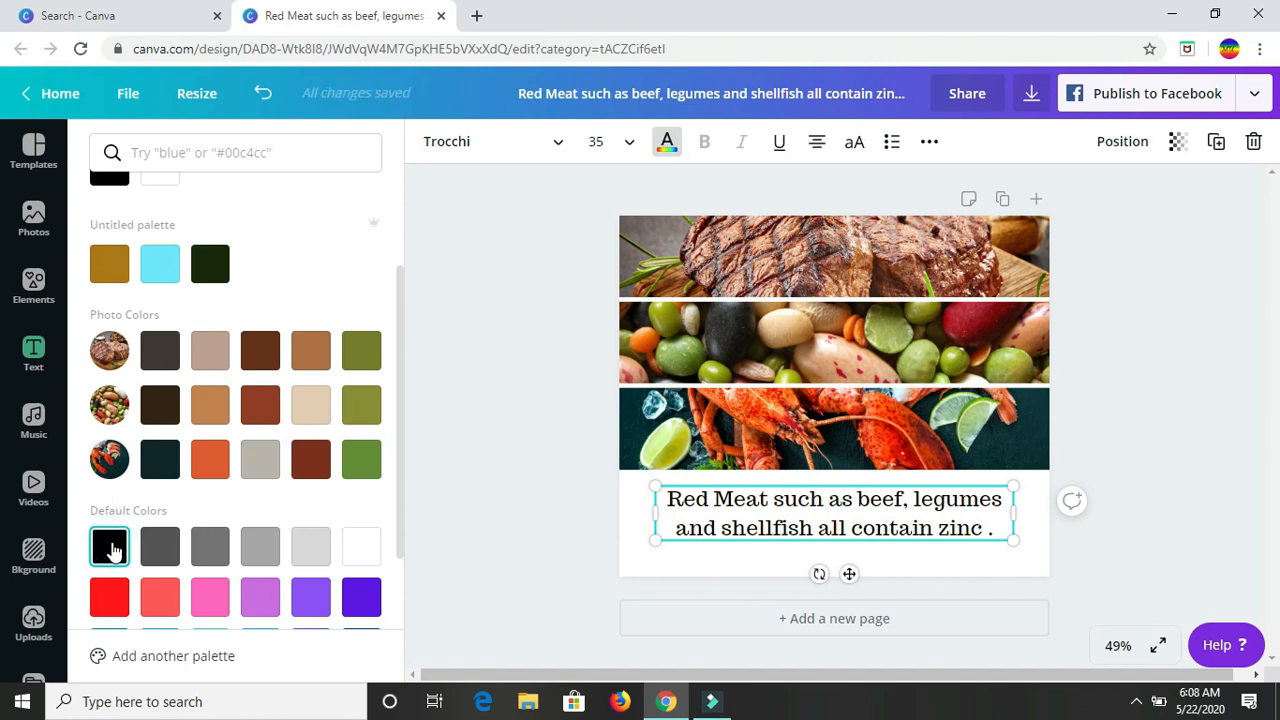
{"action": "left_click", "coordinate": [108, 604]}
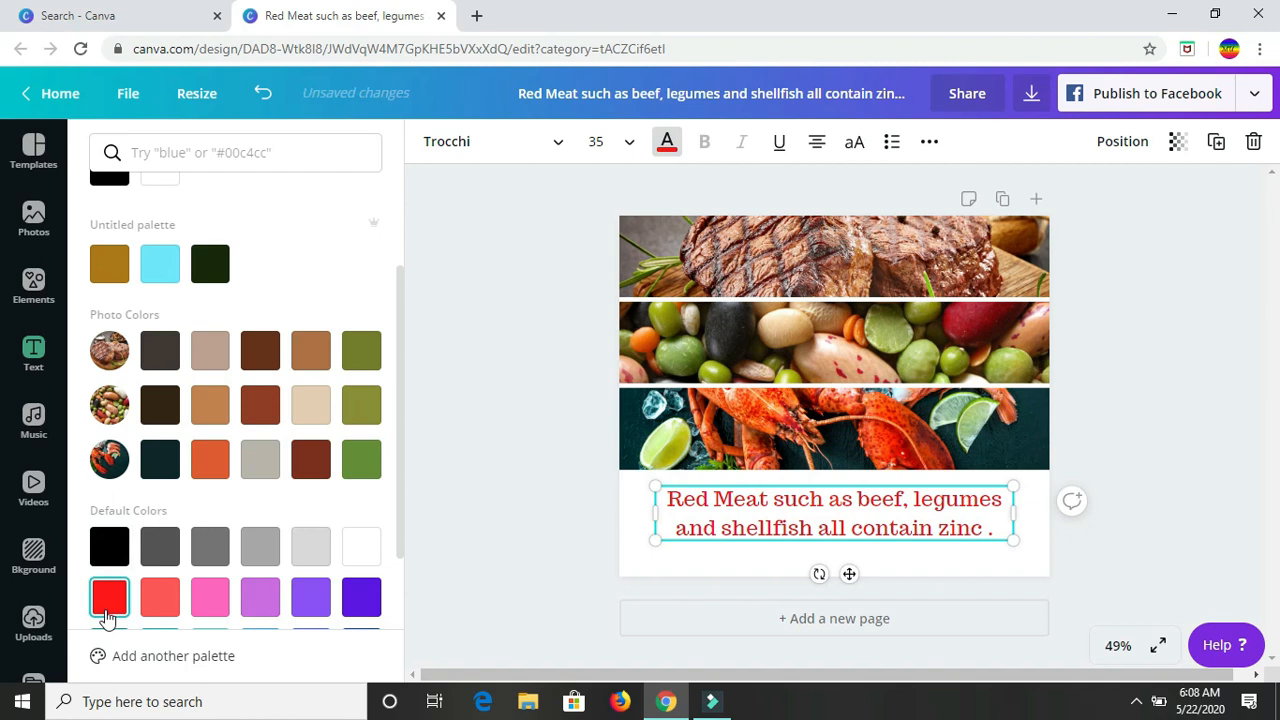
{"action": "left_click", "coordinate": [127, 543]}
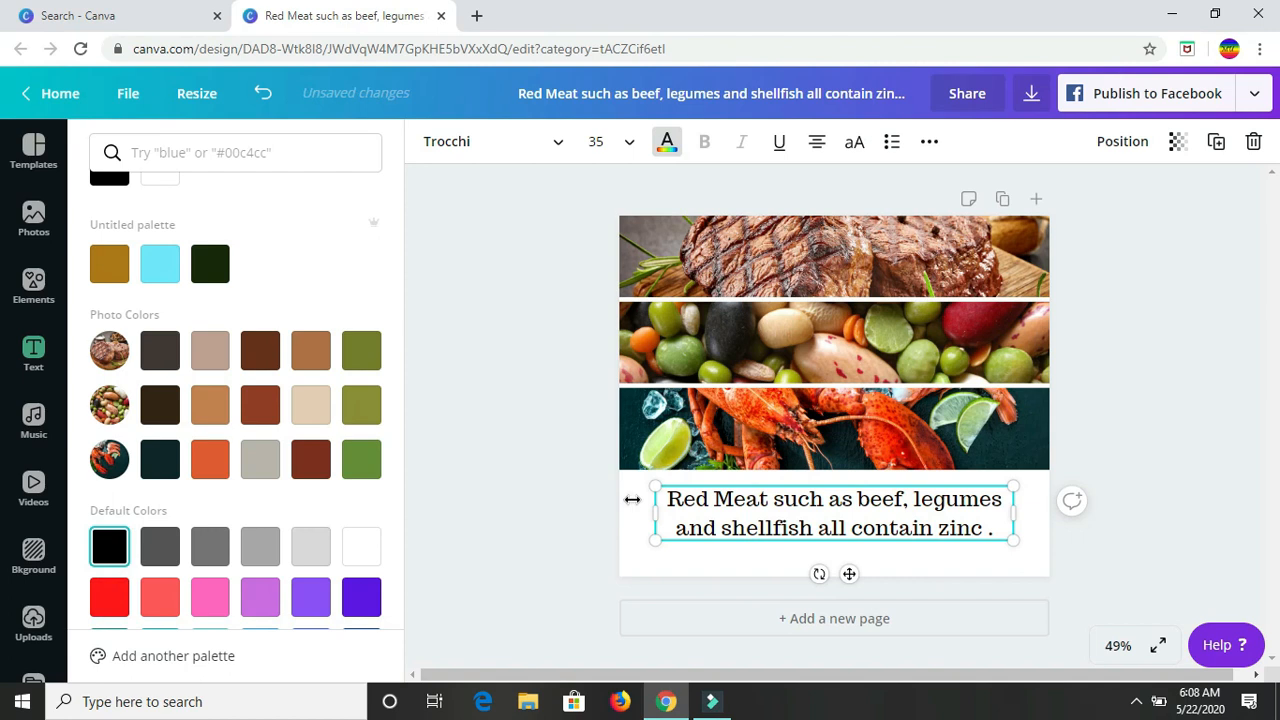
{"action": "left_click", "coordinate": [1088, 256]}
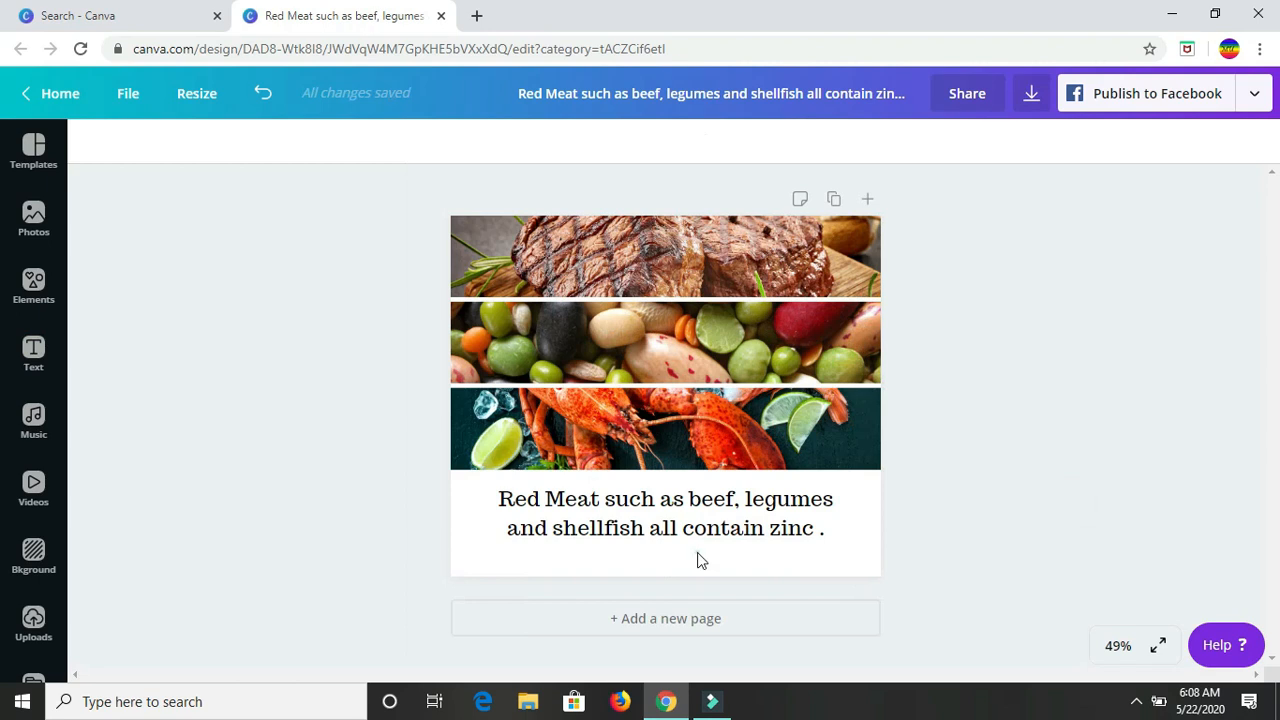
{"action": "left_click", "coordinate": [700, 561]}
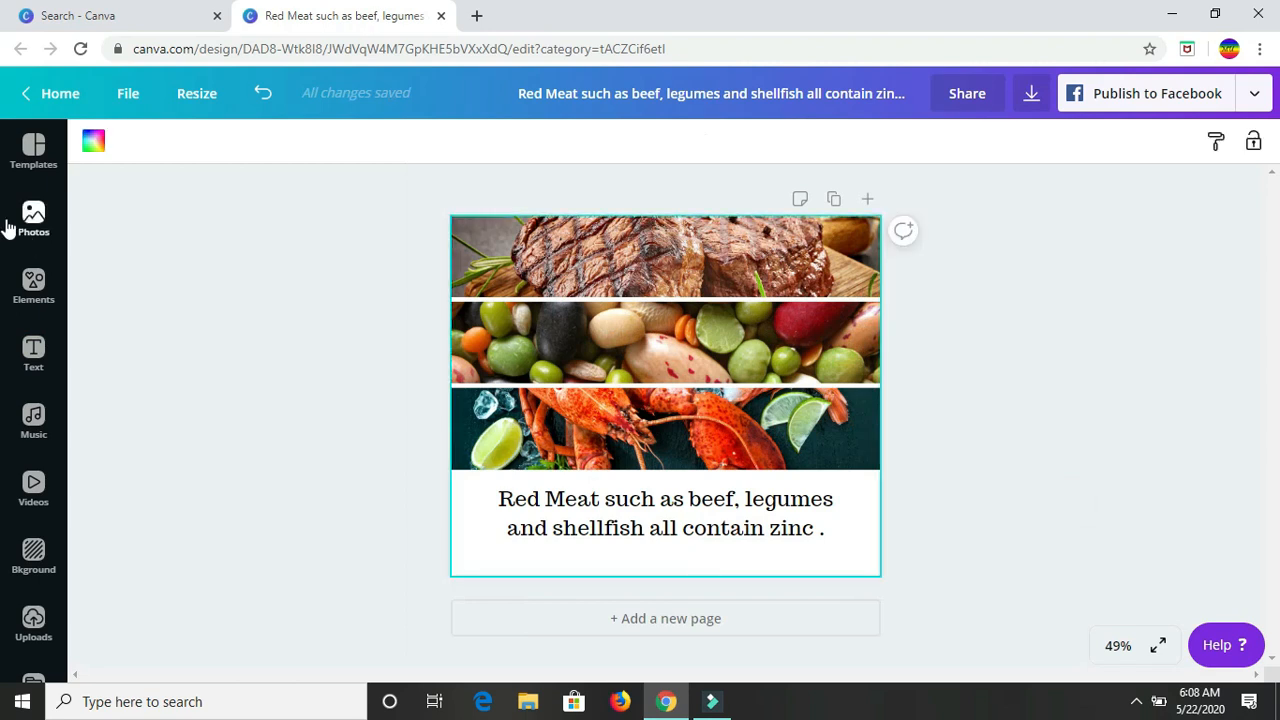
{"action": "left_click", "coordinate": [33, 347]}
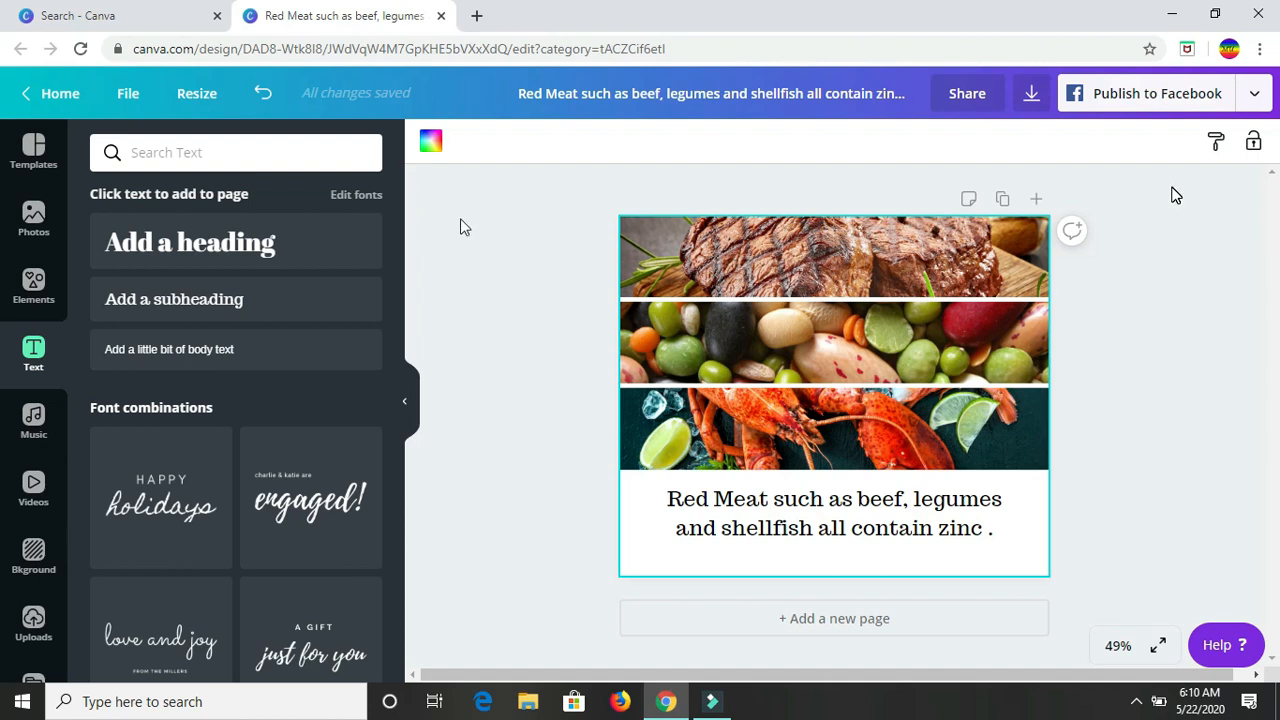
{"action": "left_click", "coordinate": [406, 408]}
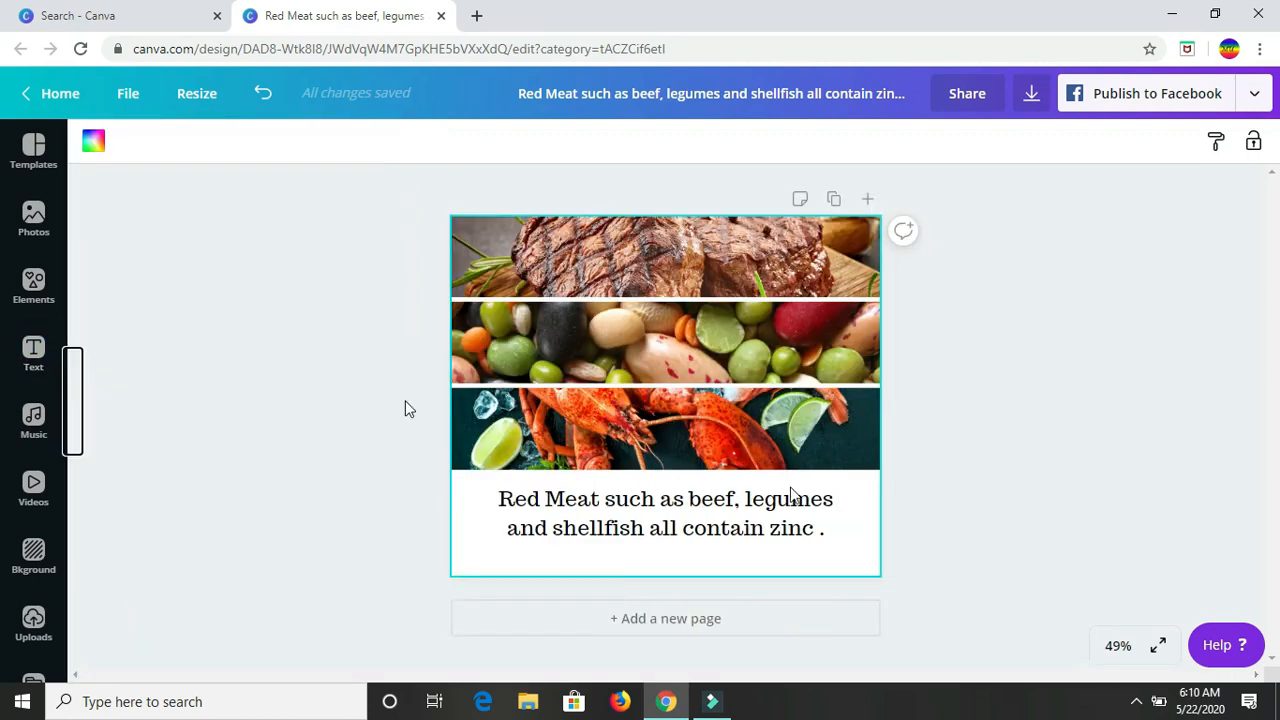